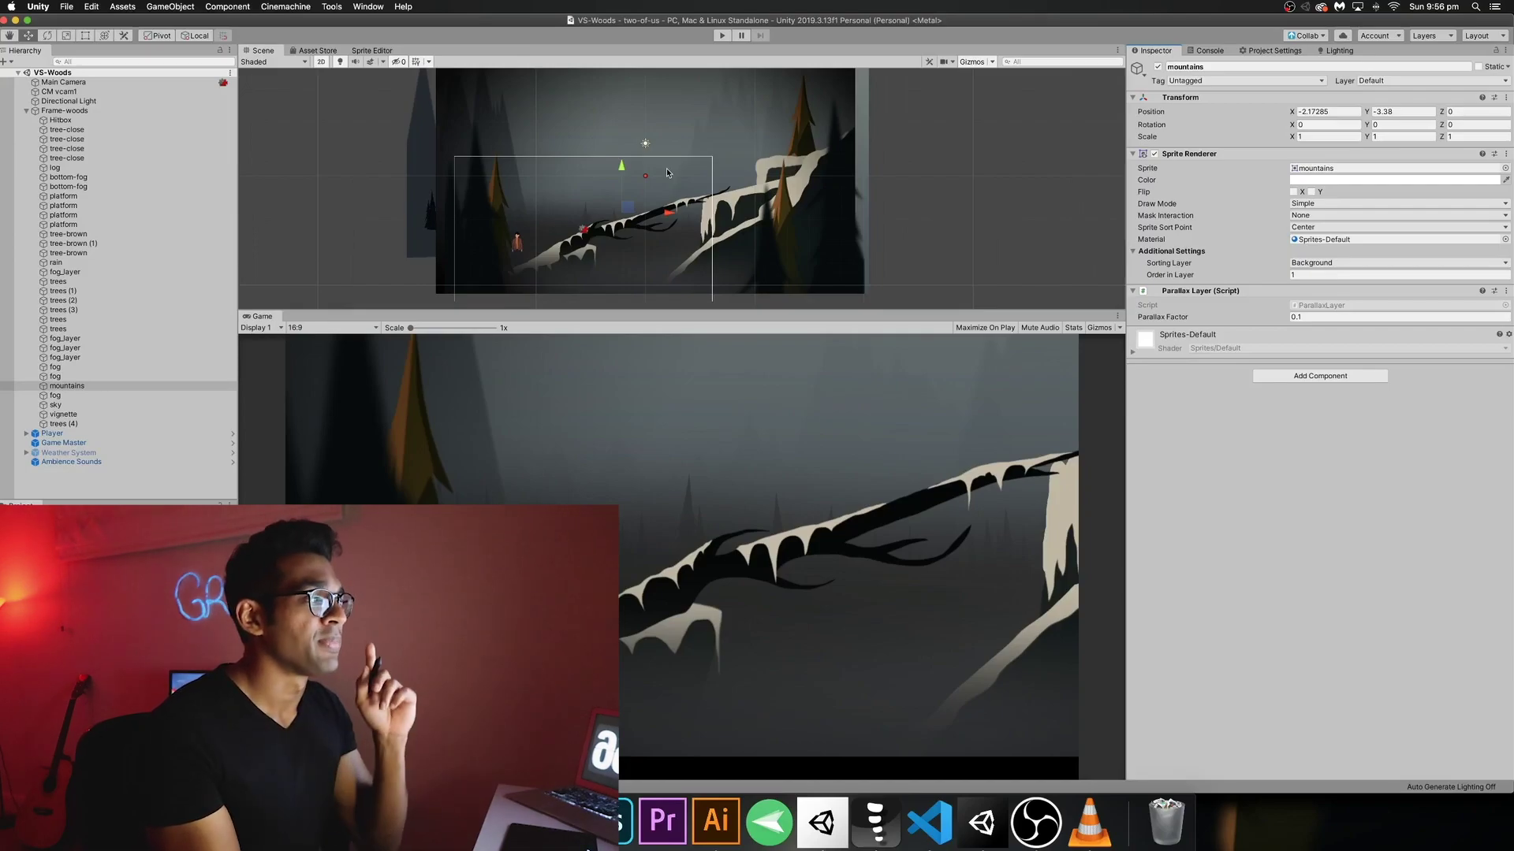
Create an empty root object named Weather System and position it above the scene at X 0, Y 15.05.
click(26, 110)
right_click(92, 190)
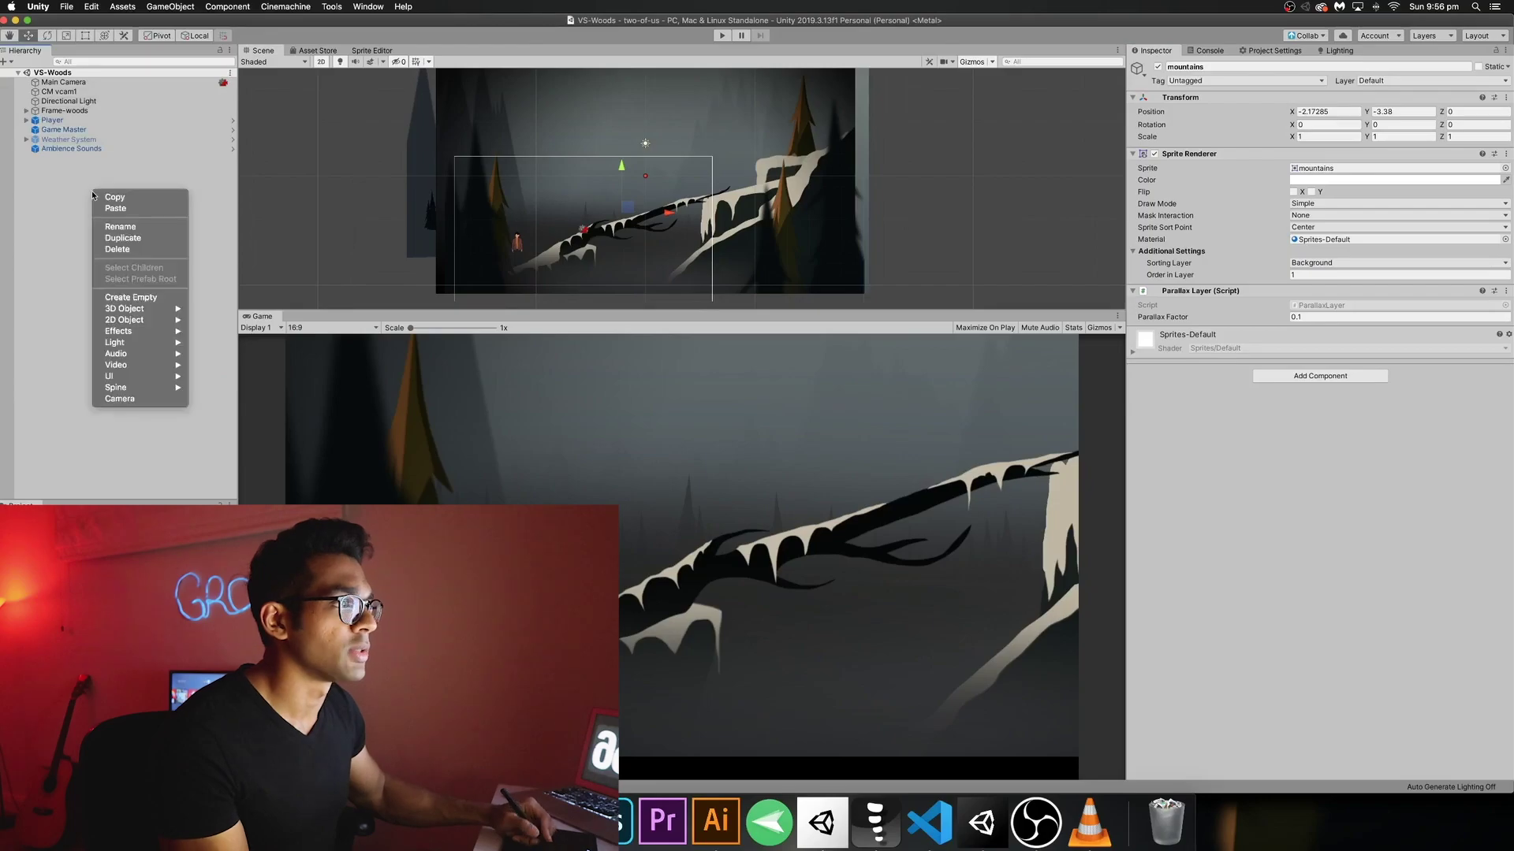
click(126, 298)
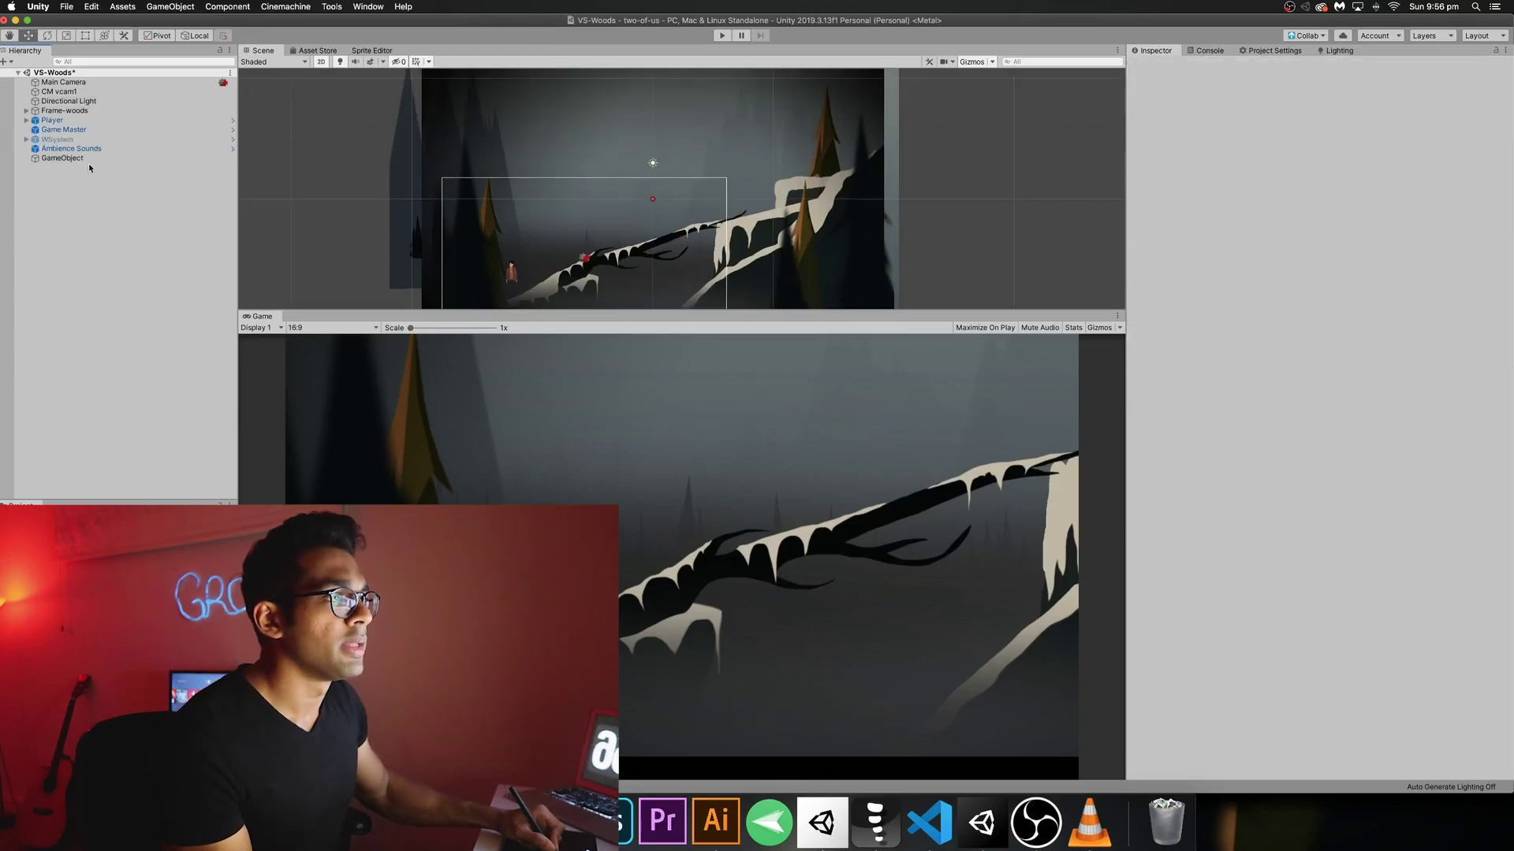
click(85, 158)
key(Return)
text(Weather System)
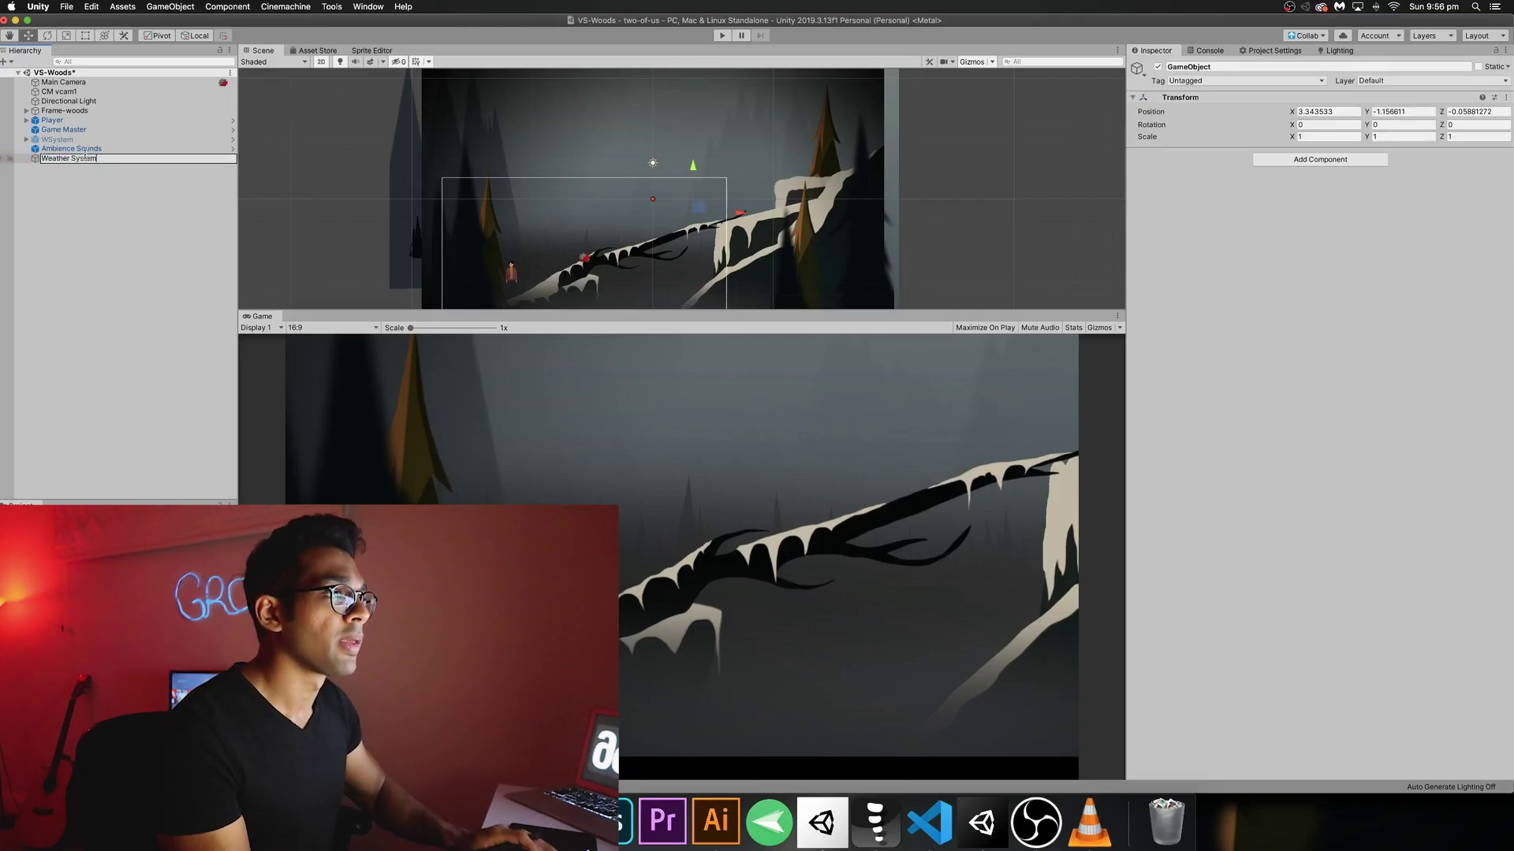
key(Return)
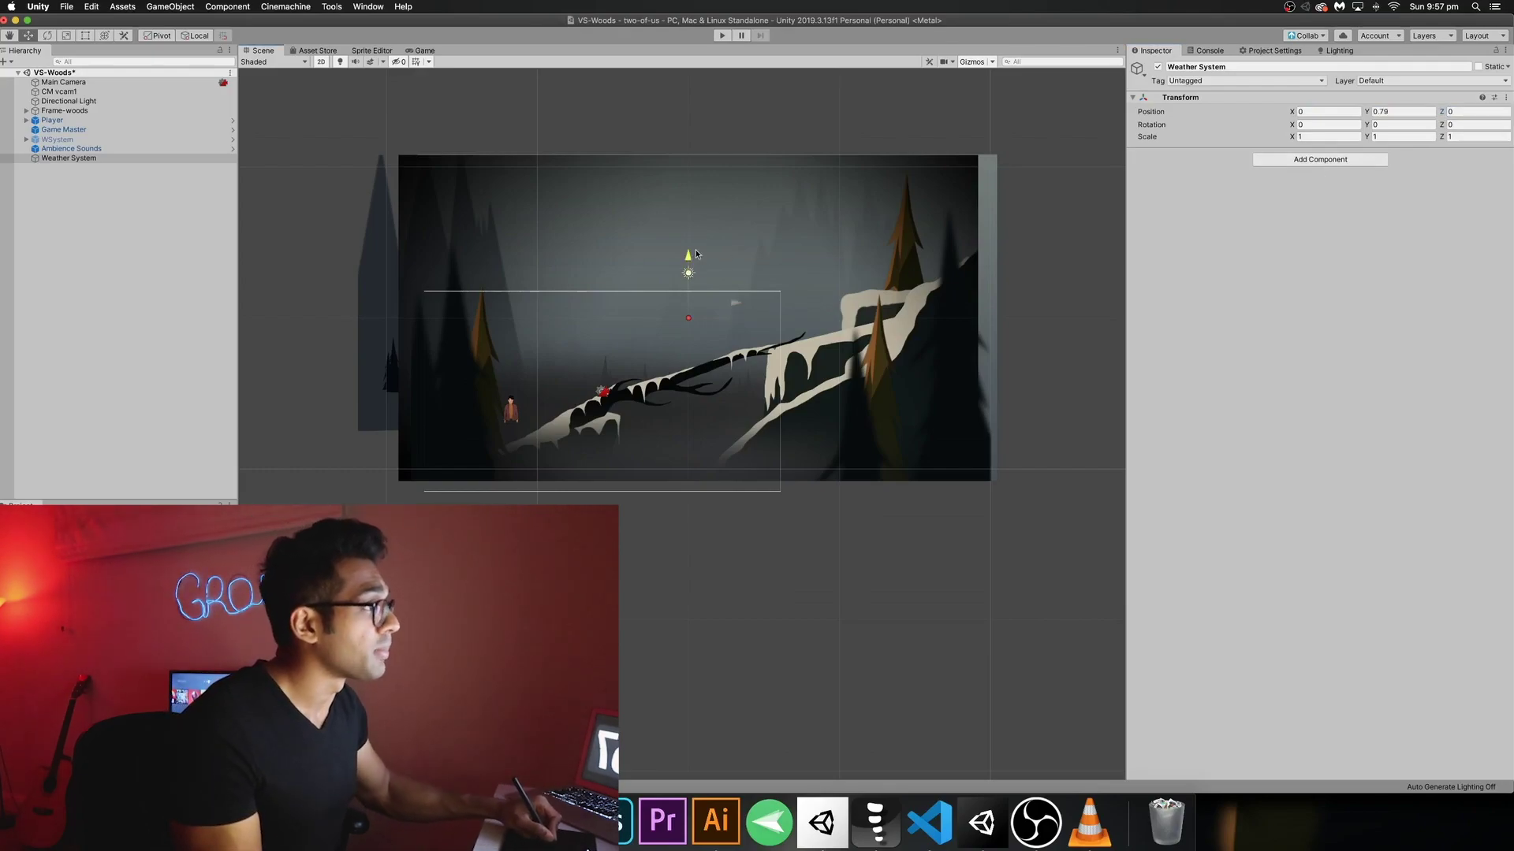
drag(725, 50, 722, 44)
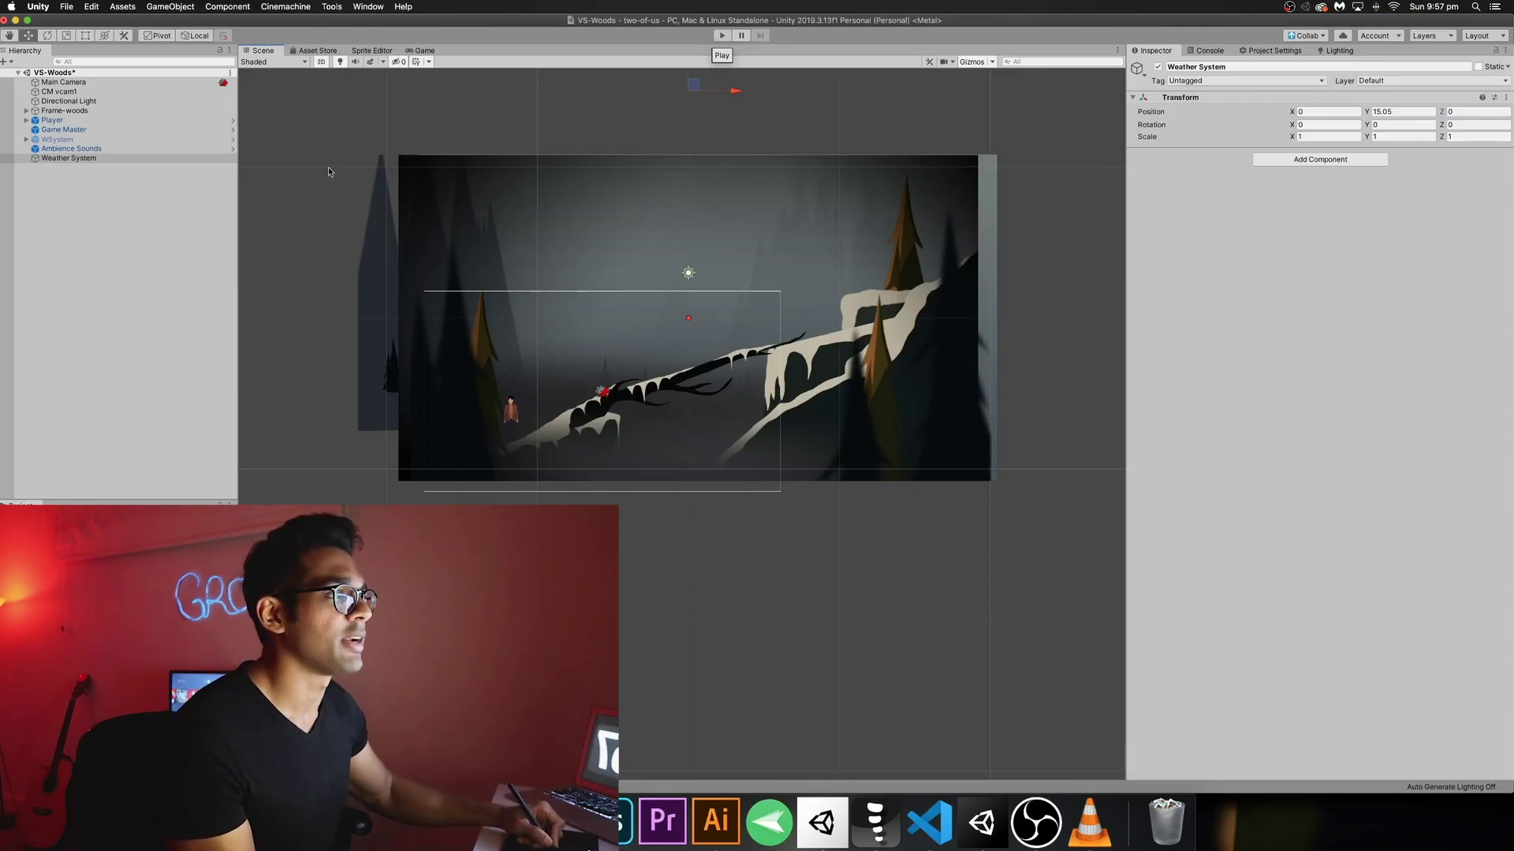
Create a C# script named WeatherManager in the Scripts folder.
click(48, 682)
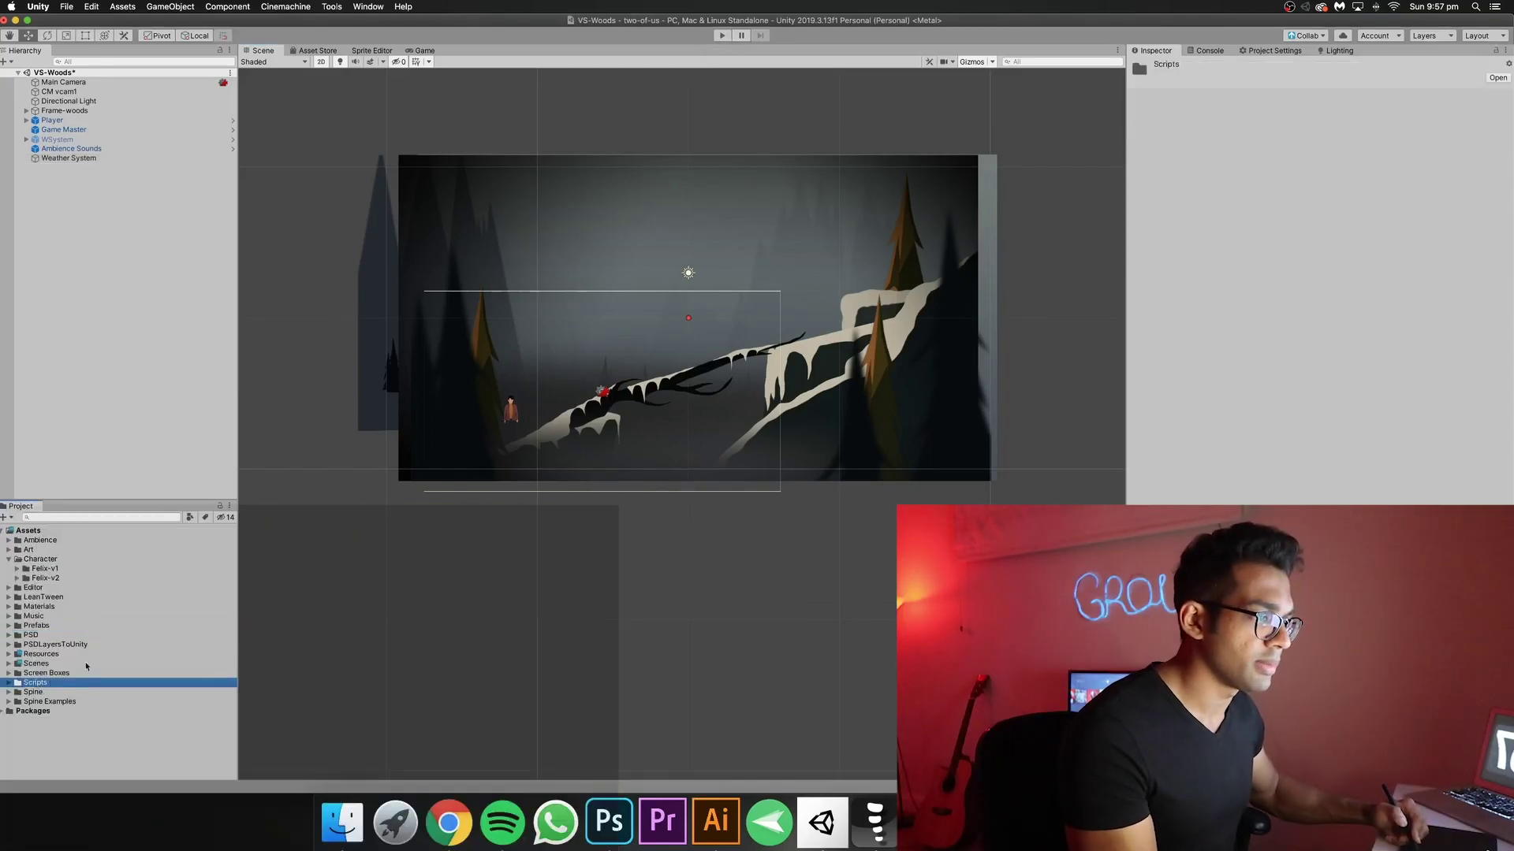
right_click(46, 685)
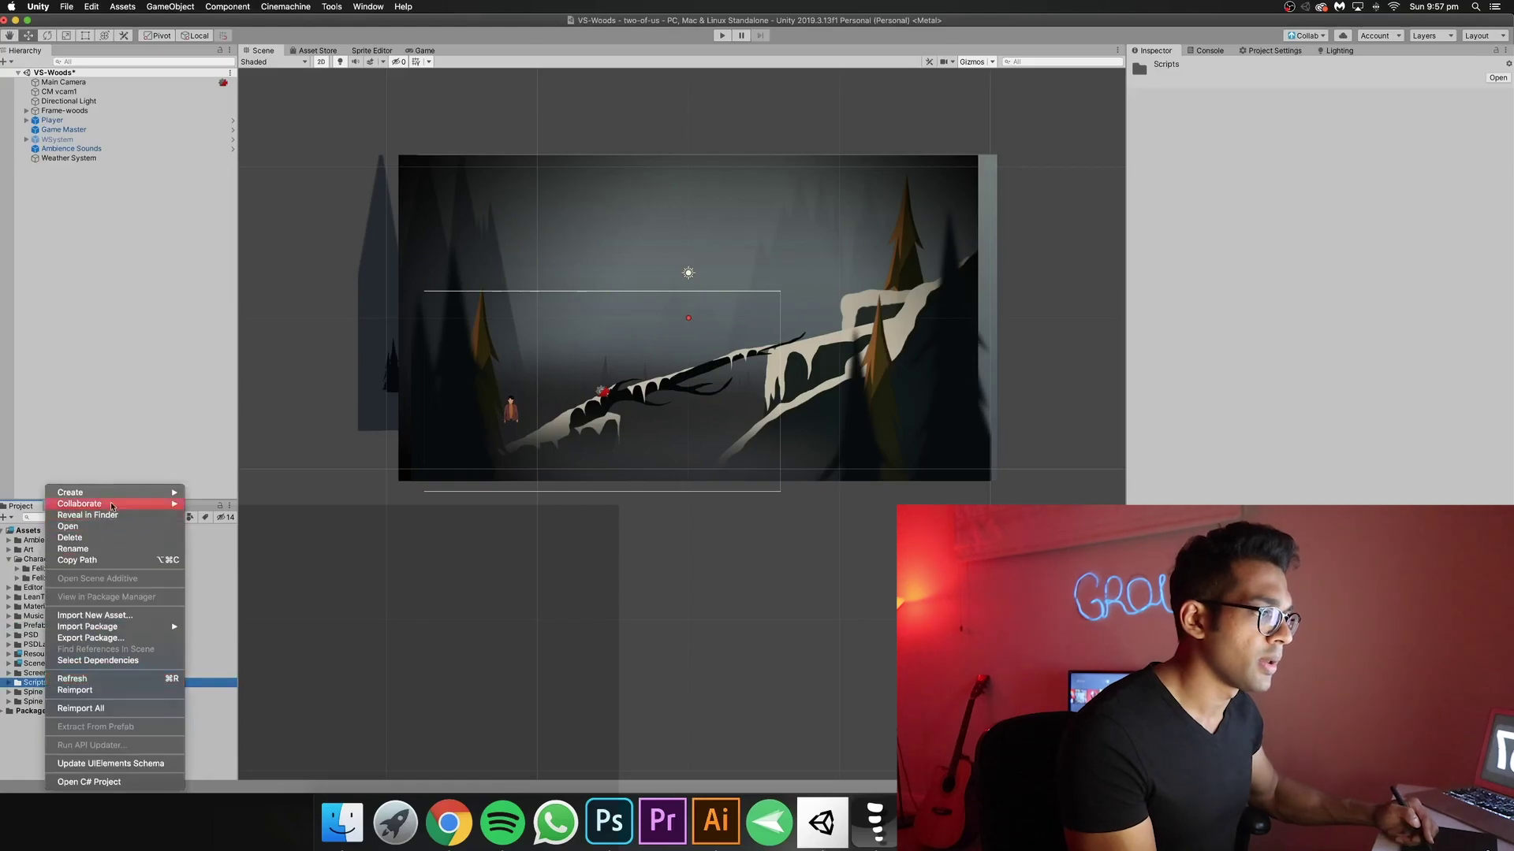
mouse_move(118, 492)
click(256, 339)
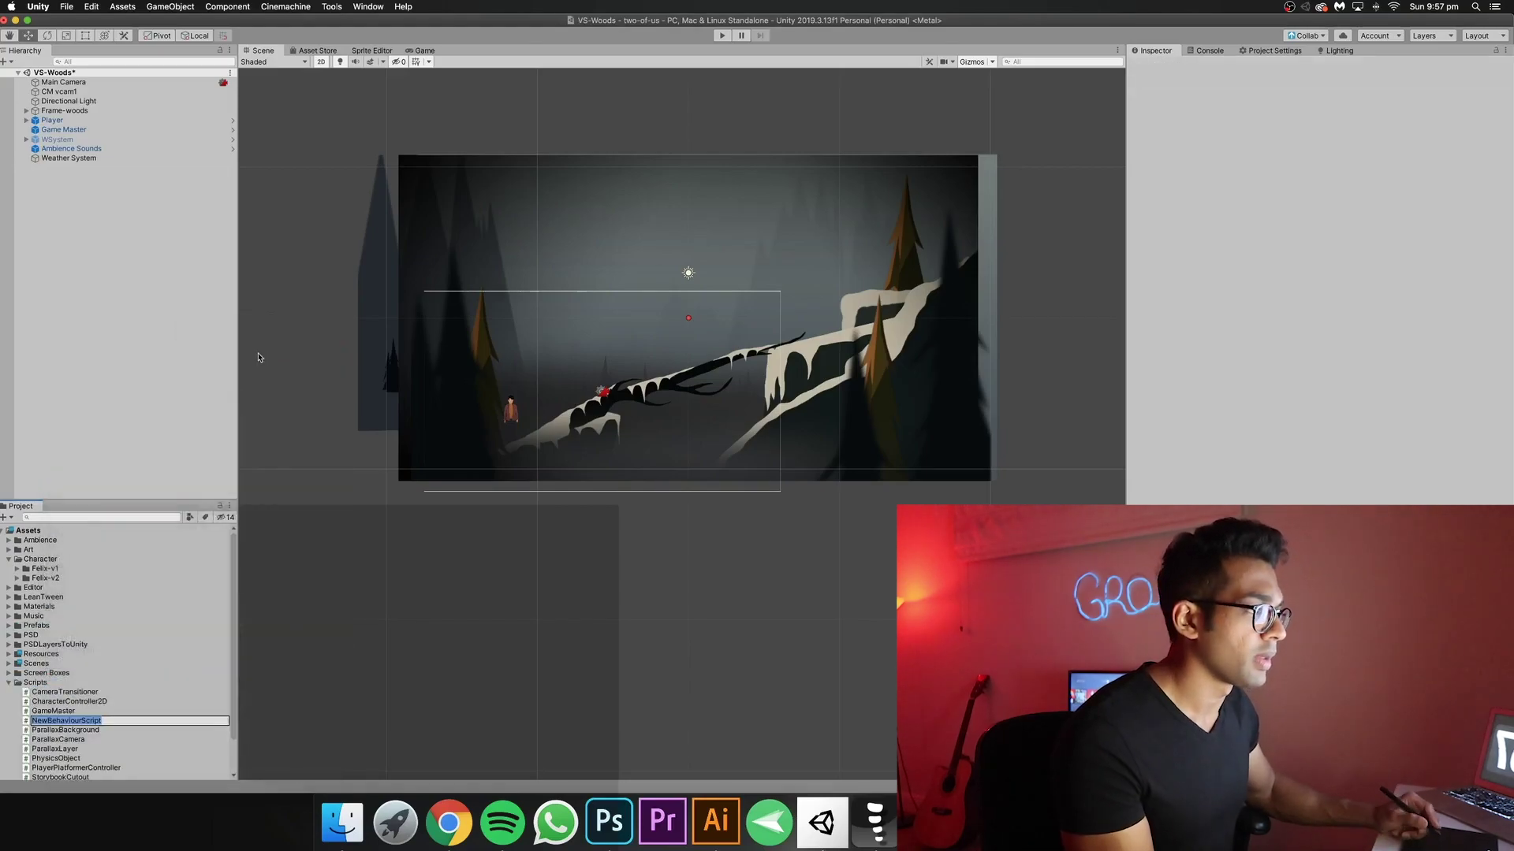
text(WeatherManager)
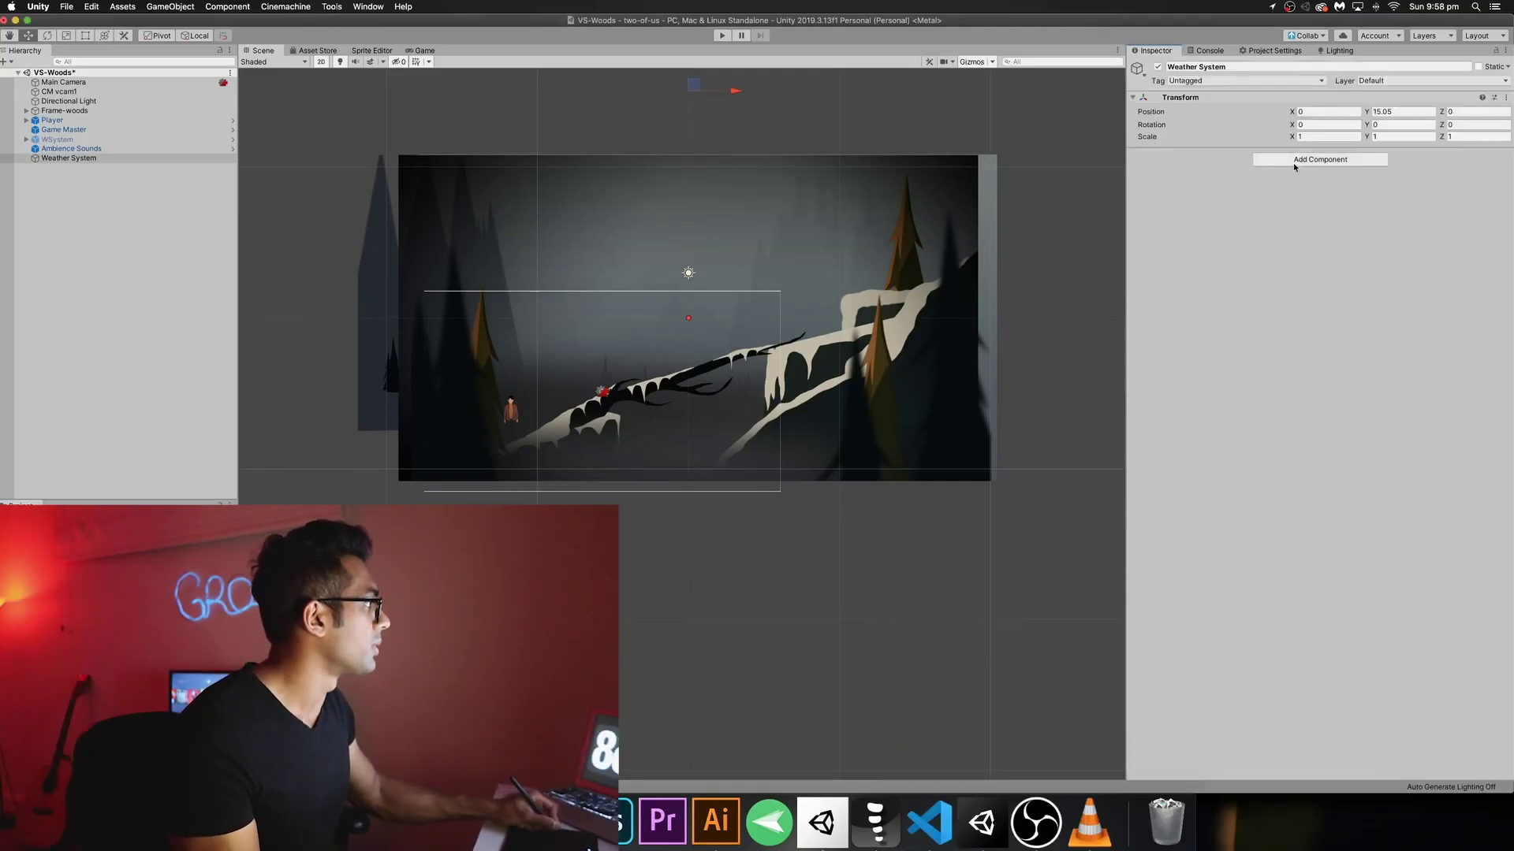
Add the Weather Manager script as a component to the Weather System object.
click(1294, 160)
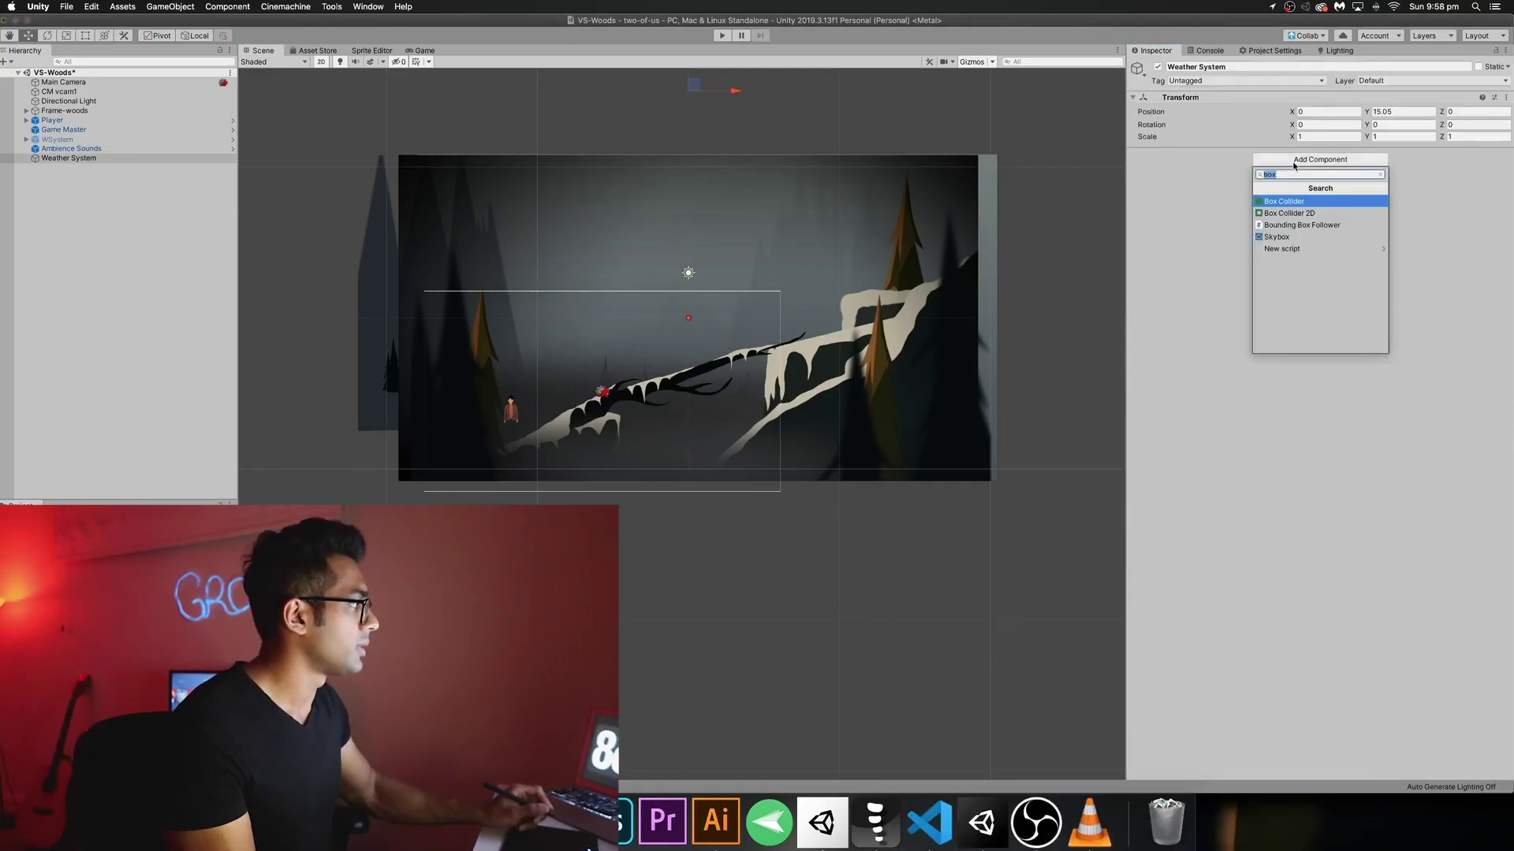
text(weater)
key(BackSpace)
key(BackSpace)
text(g)
key(BackSpace)
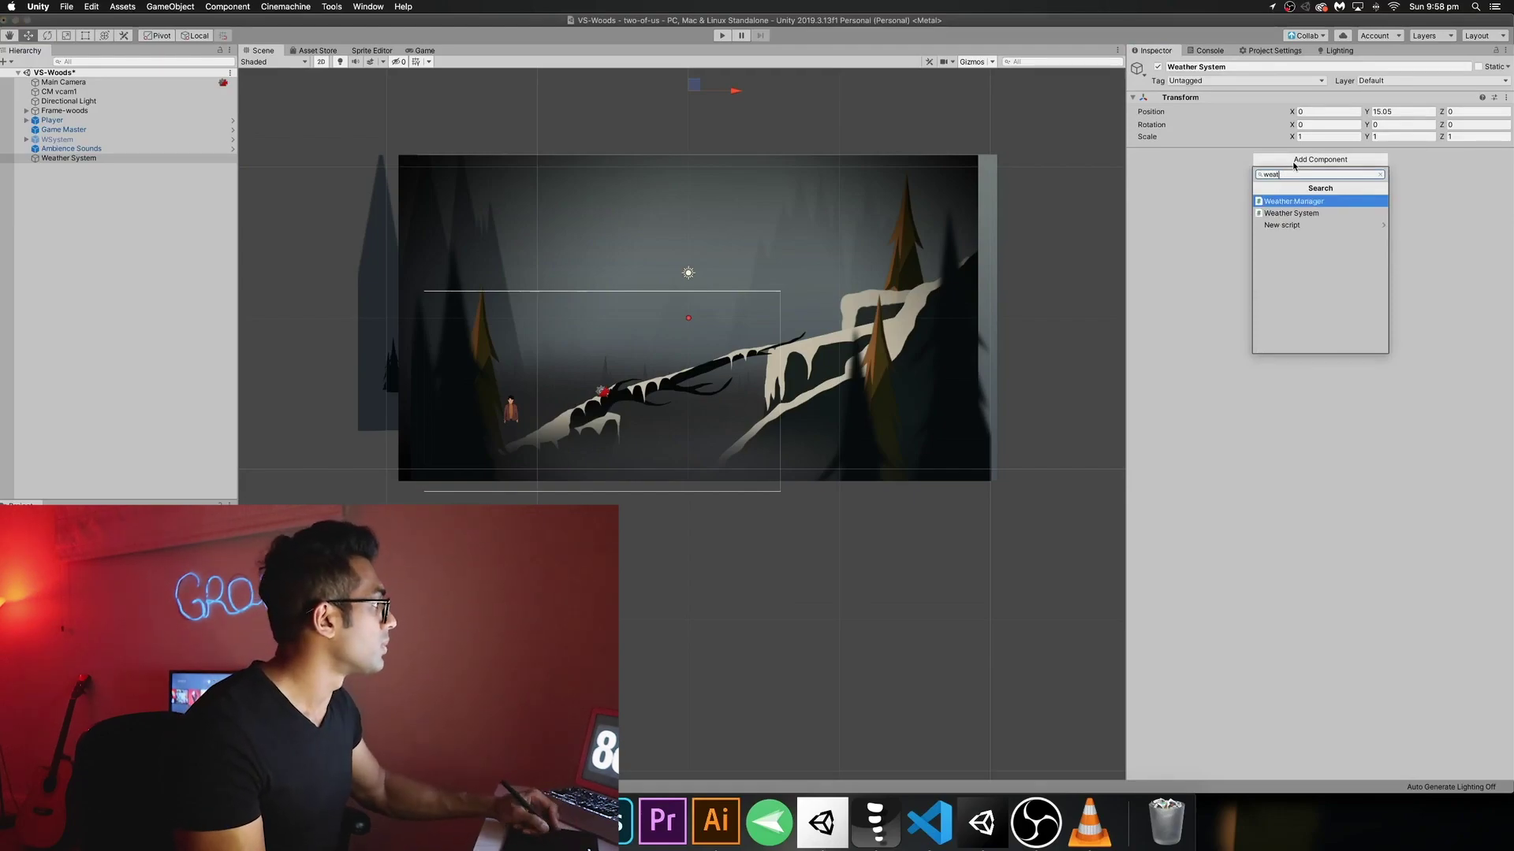
click(1270, 203)
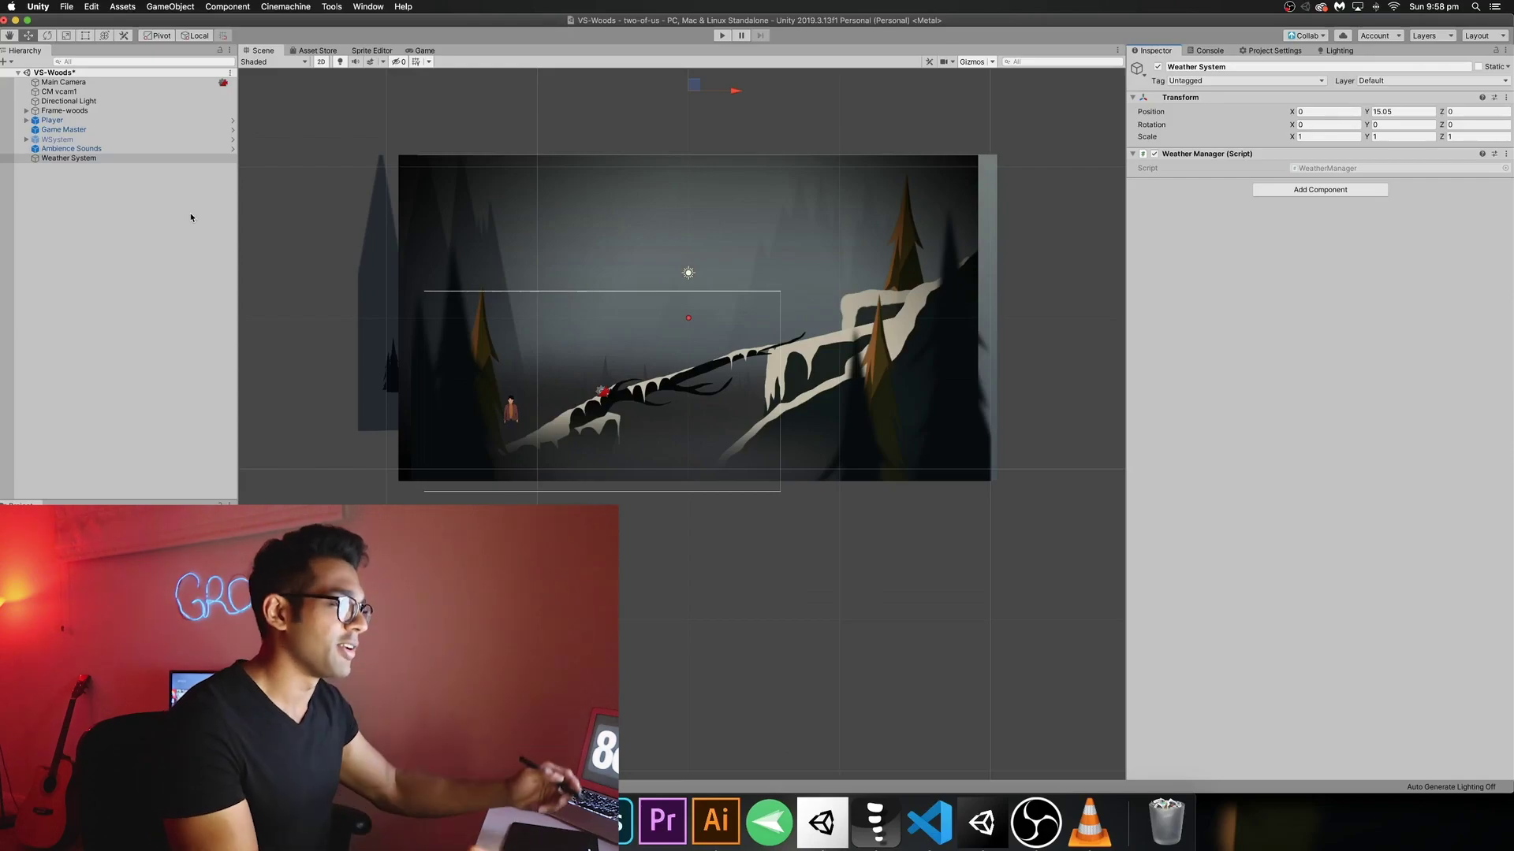
Create a particle system as a child of Weather System and name it Rain.
click(111, 158)
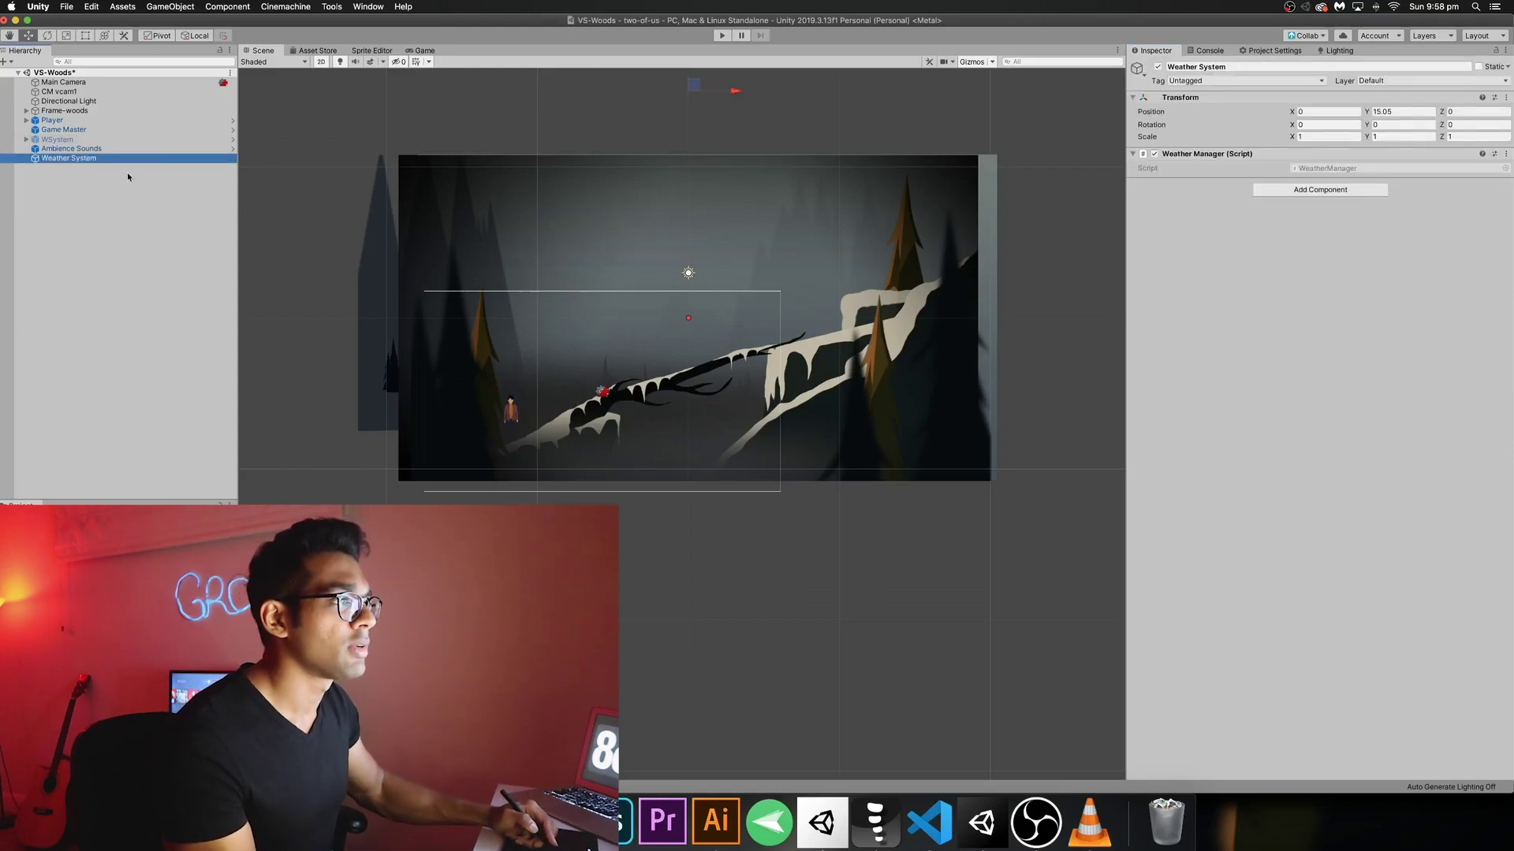
right_click(148, 161)
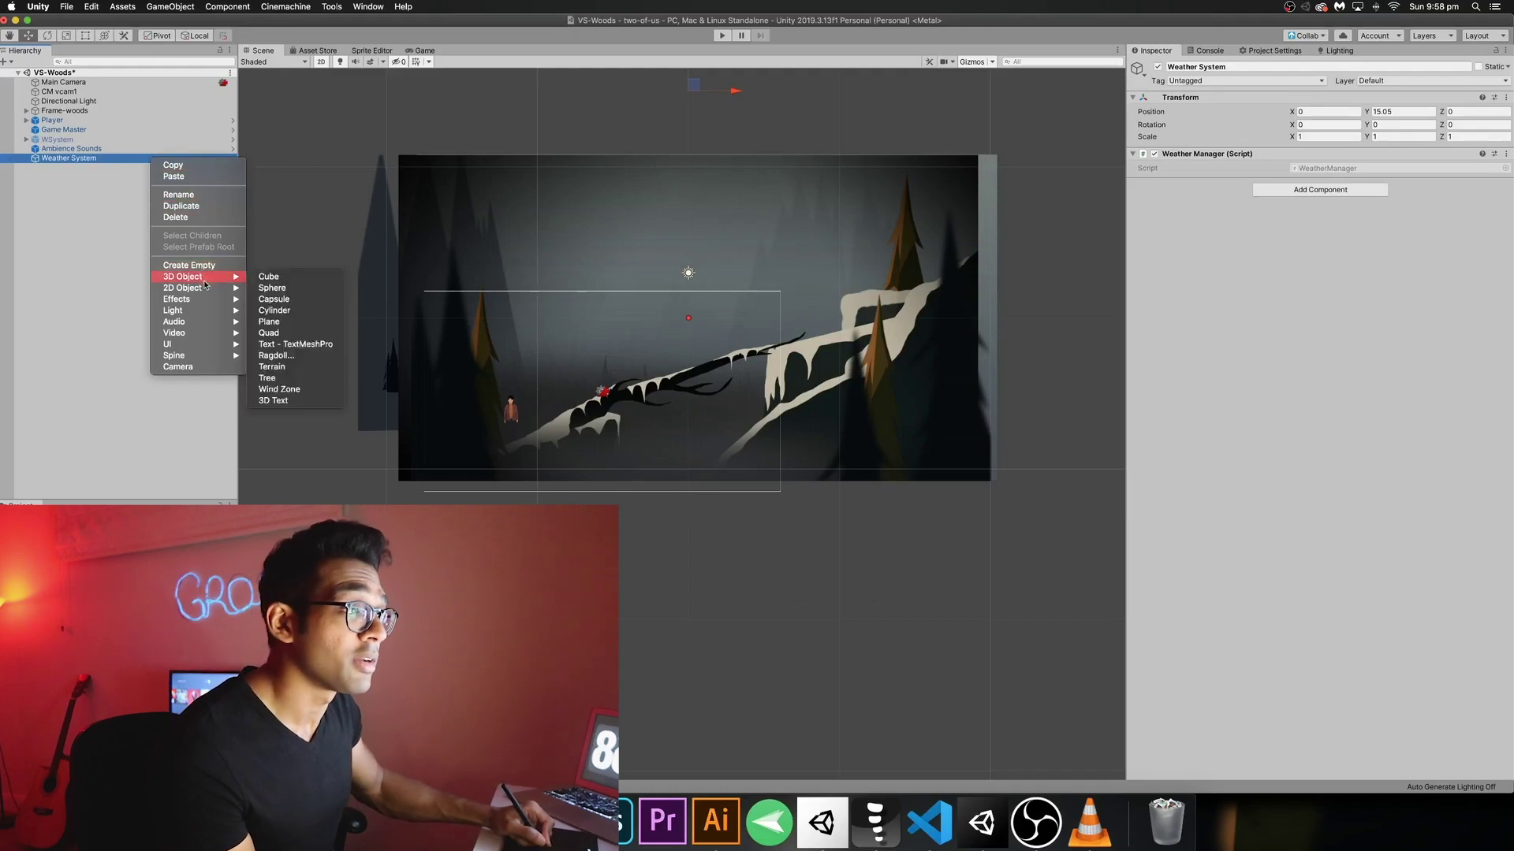
mouse_move(209, 302)
click(266, 301)
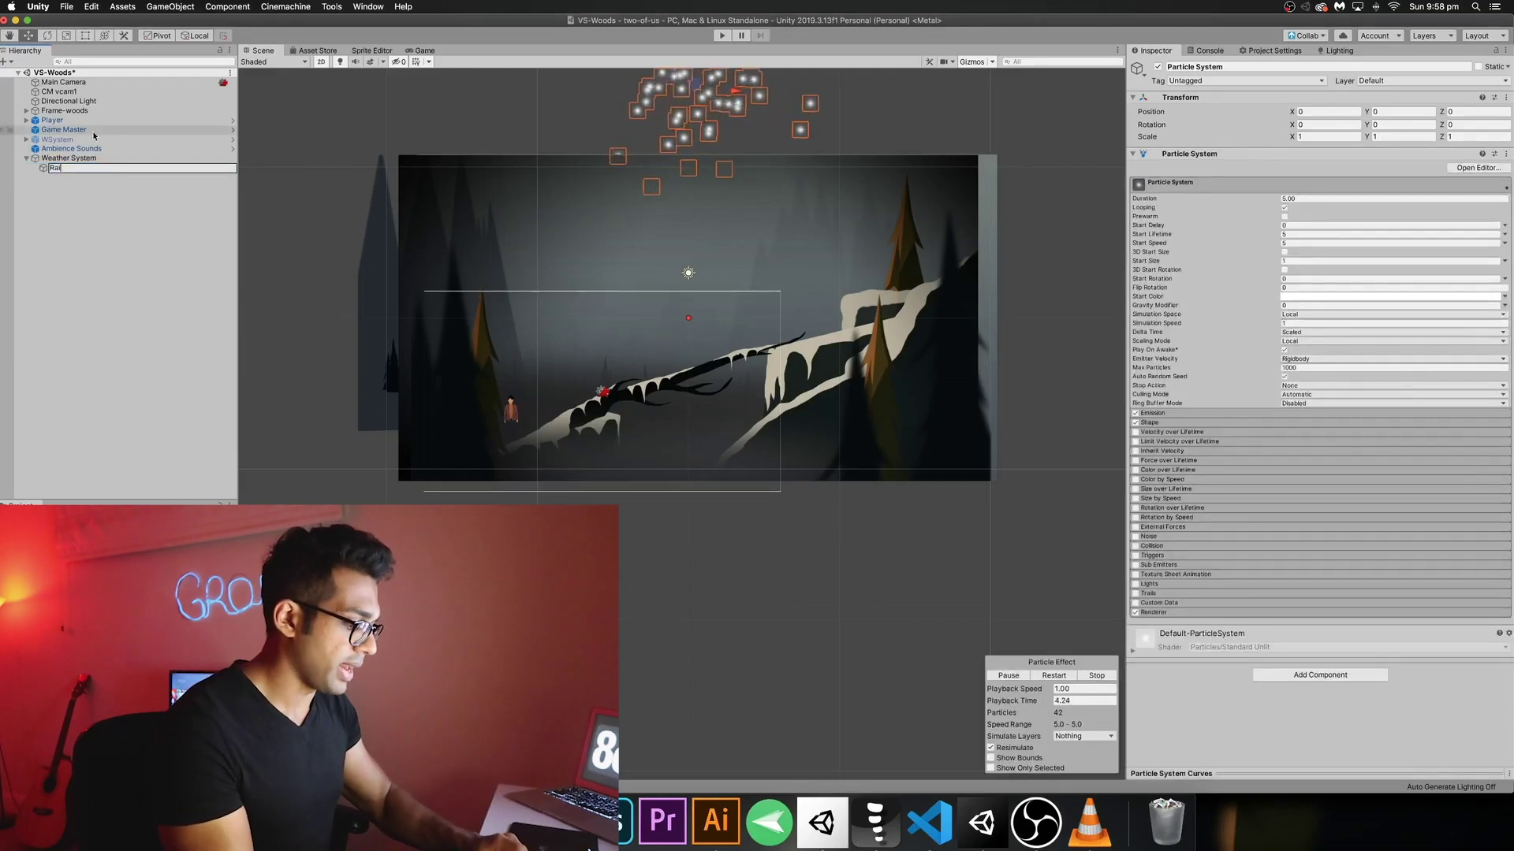
text(Rain)
key(Return)
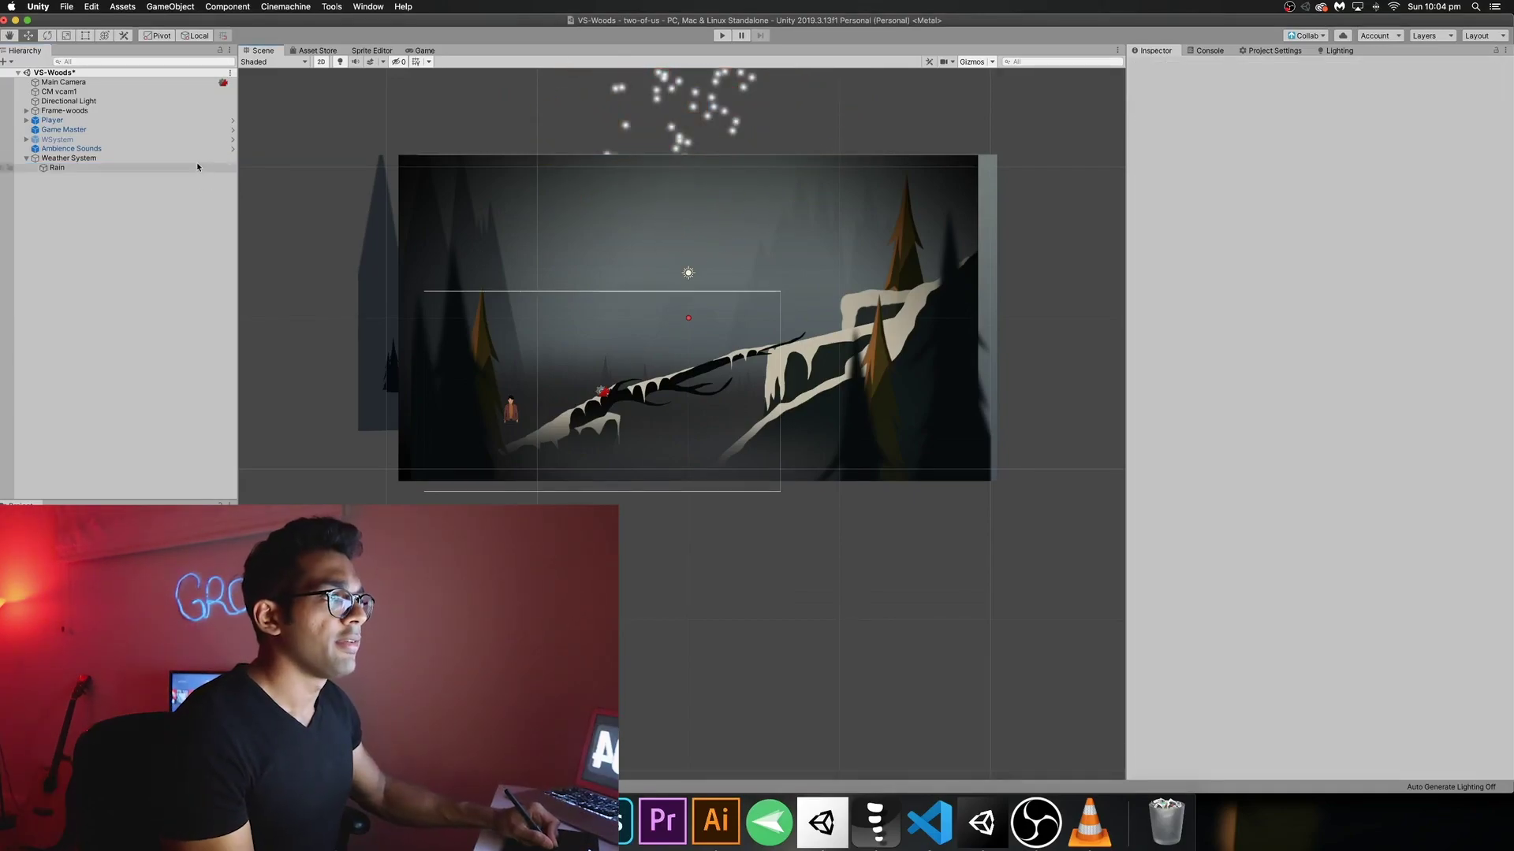
Set the Rain particle system's Gravity Modifier to 2.
click(201, 168)
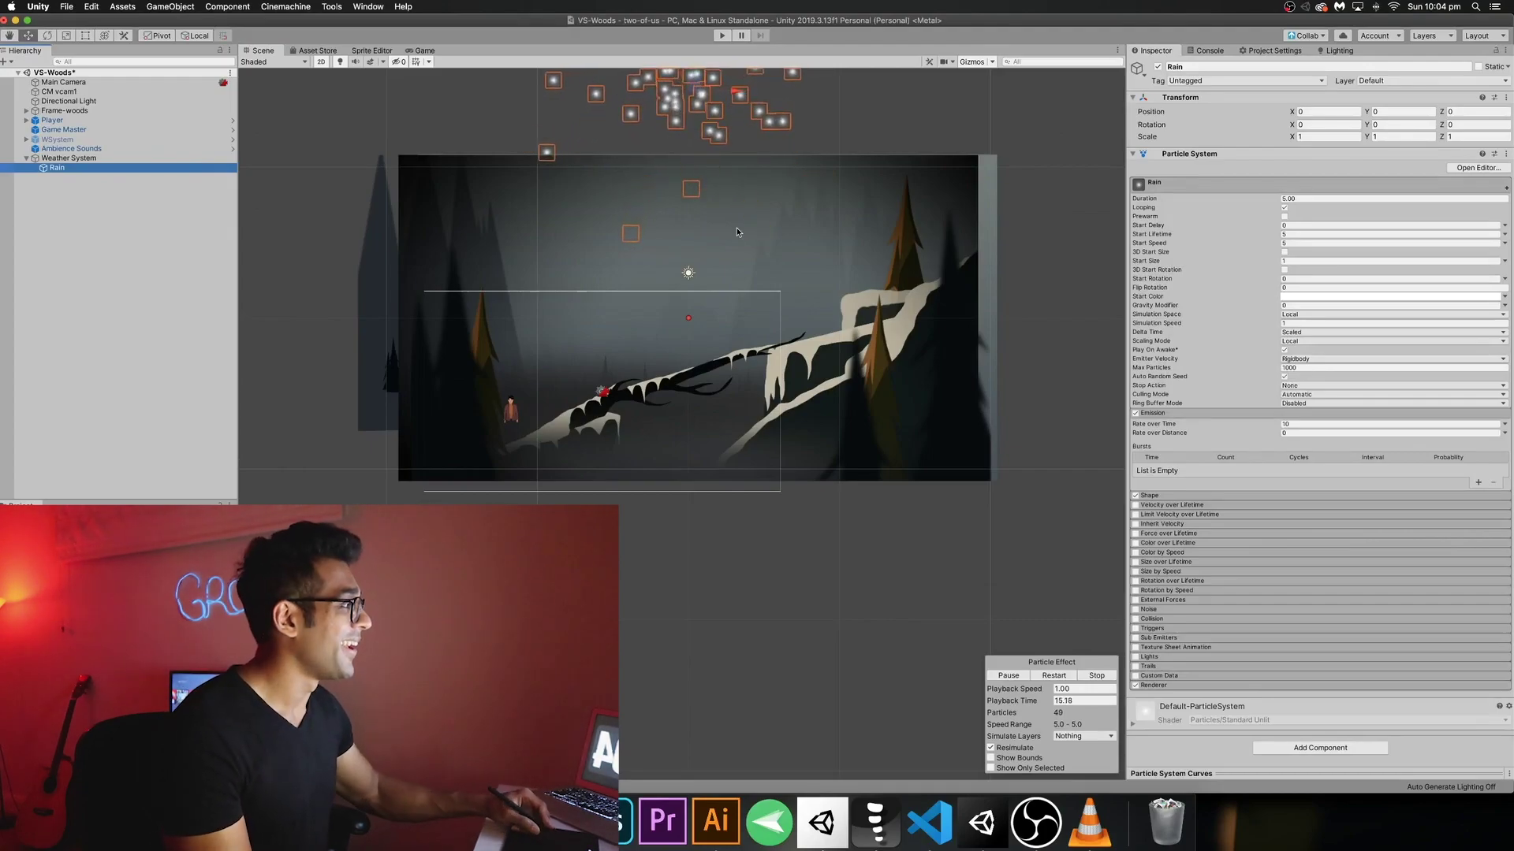
click(1296, 306)
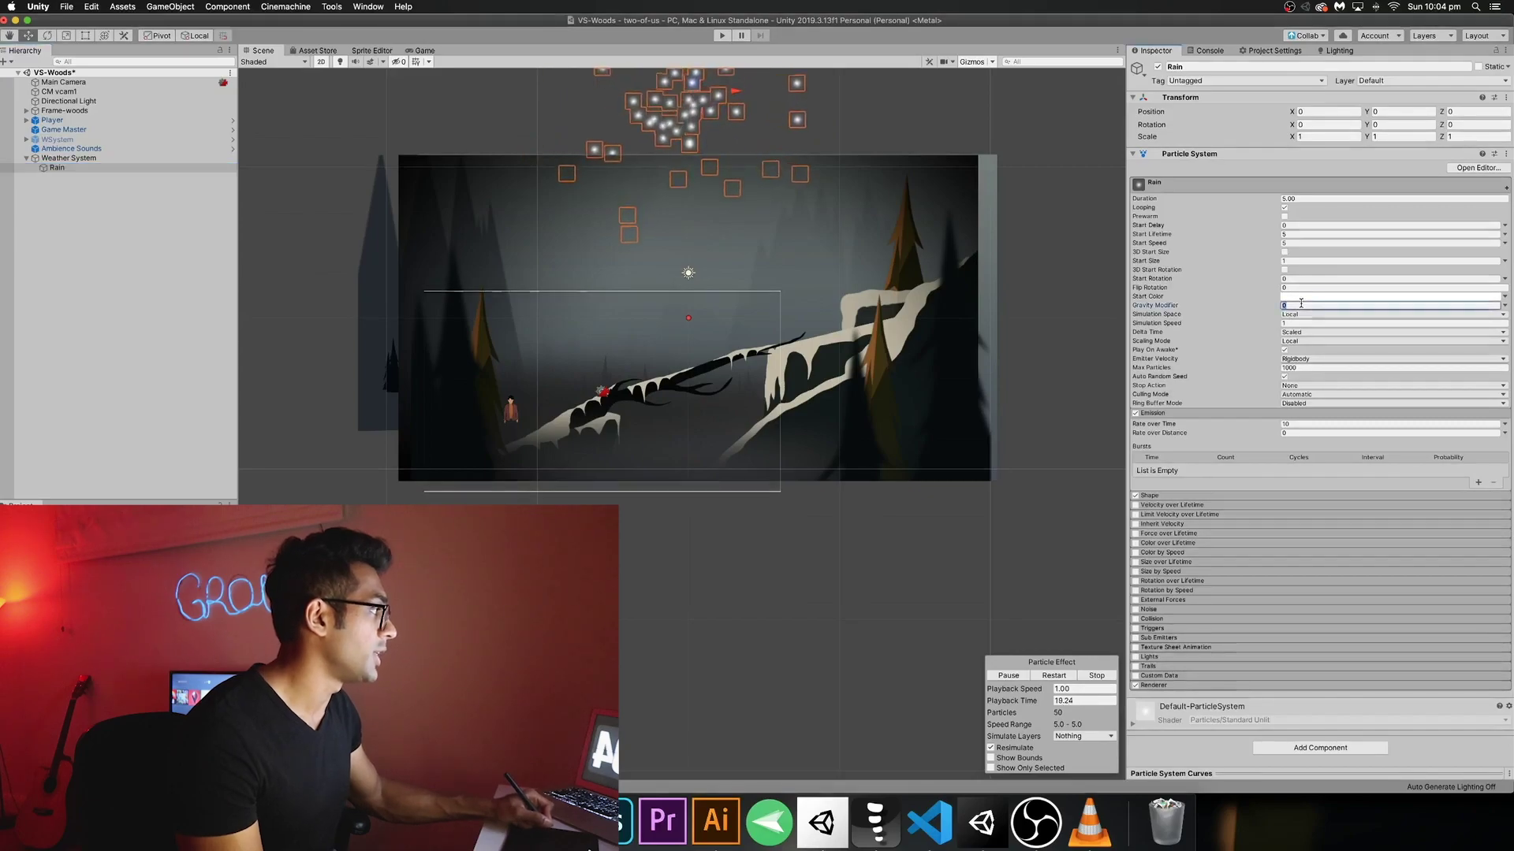
text(2)
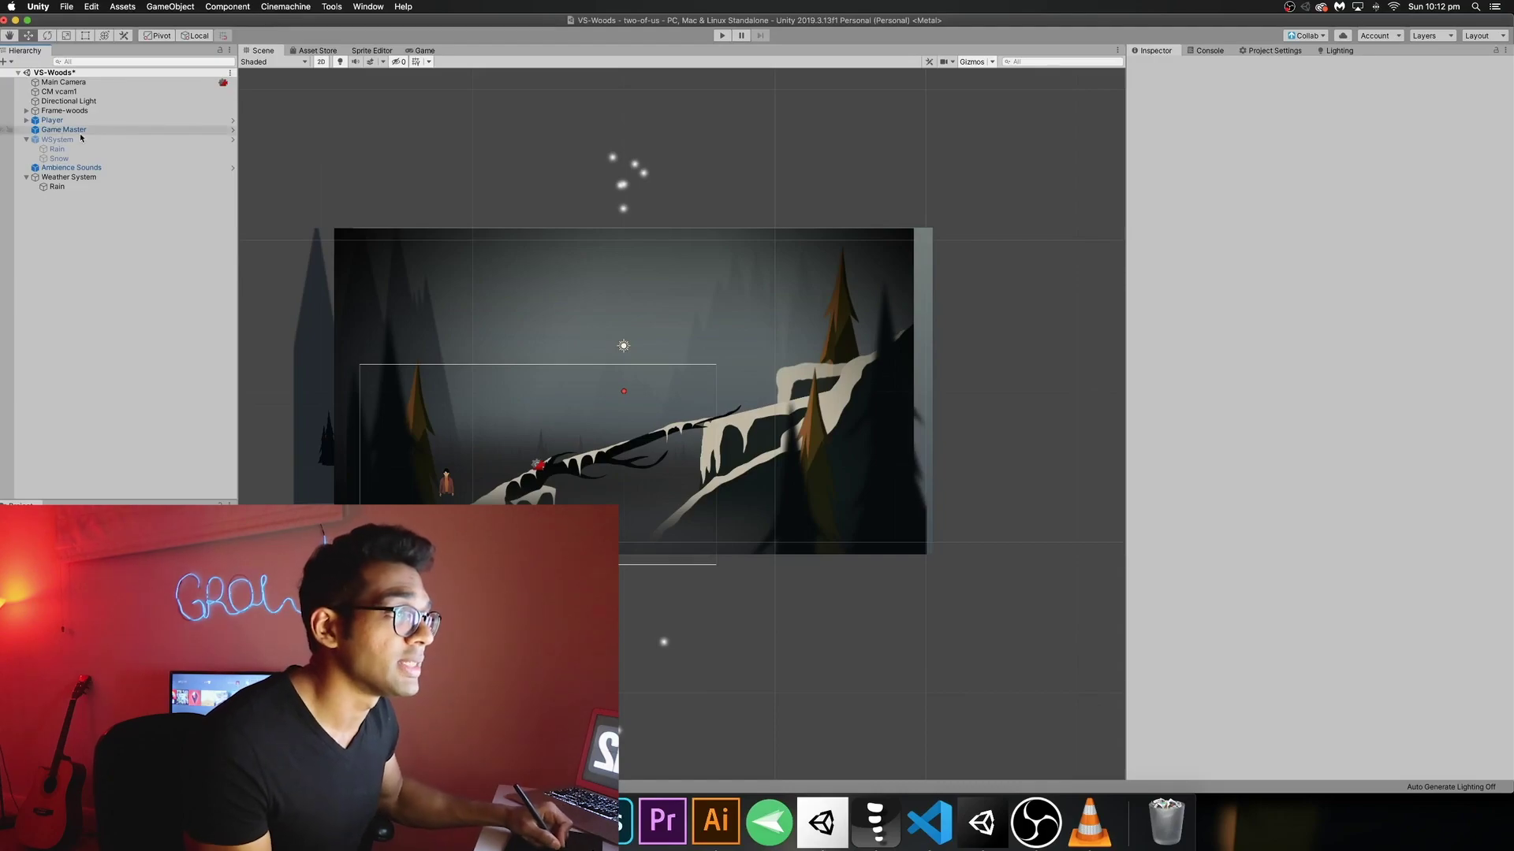
Set the Order in Layer of the Rain particle system's renderer to 20.
click(140, 178)
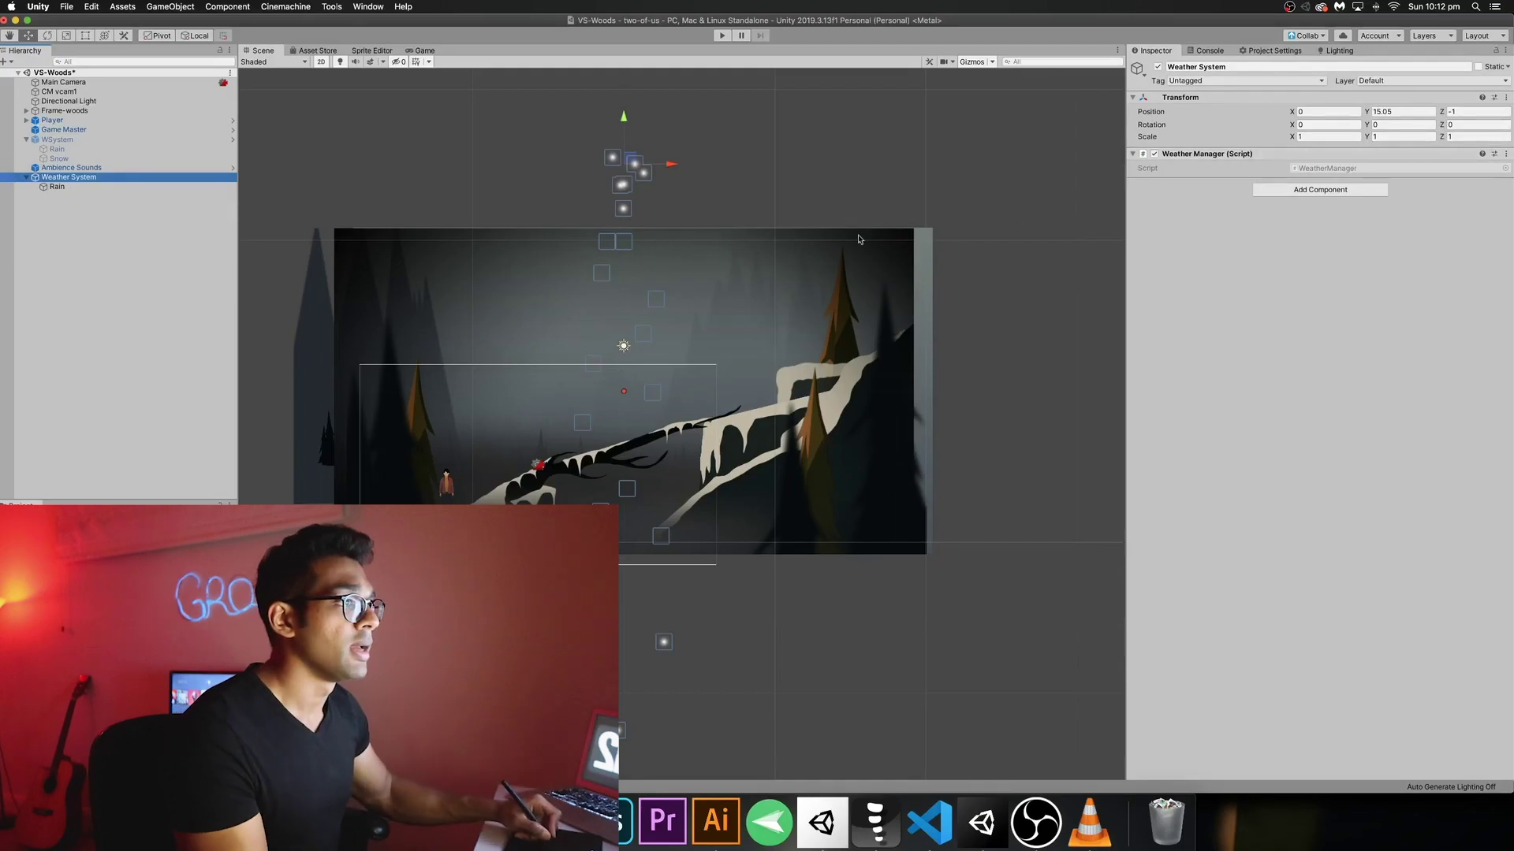
click(85, 189)
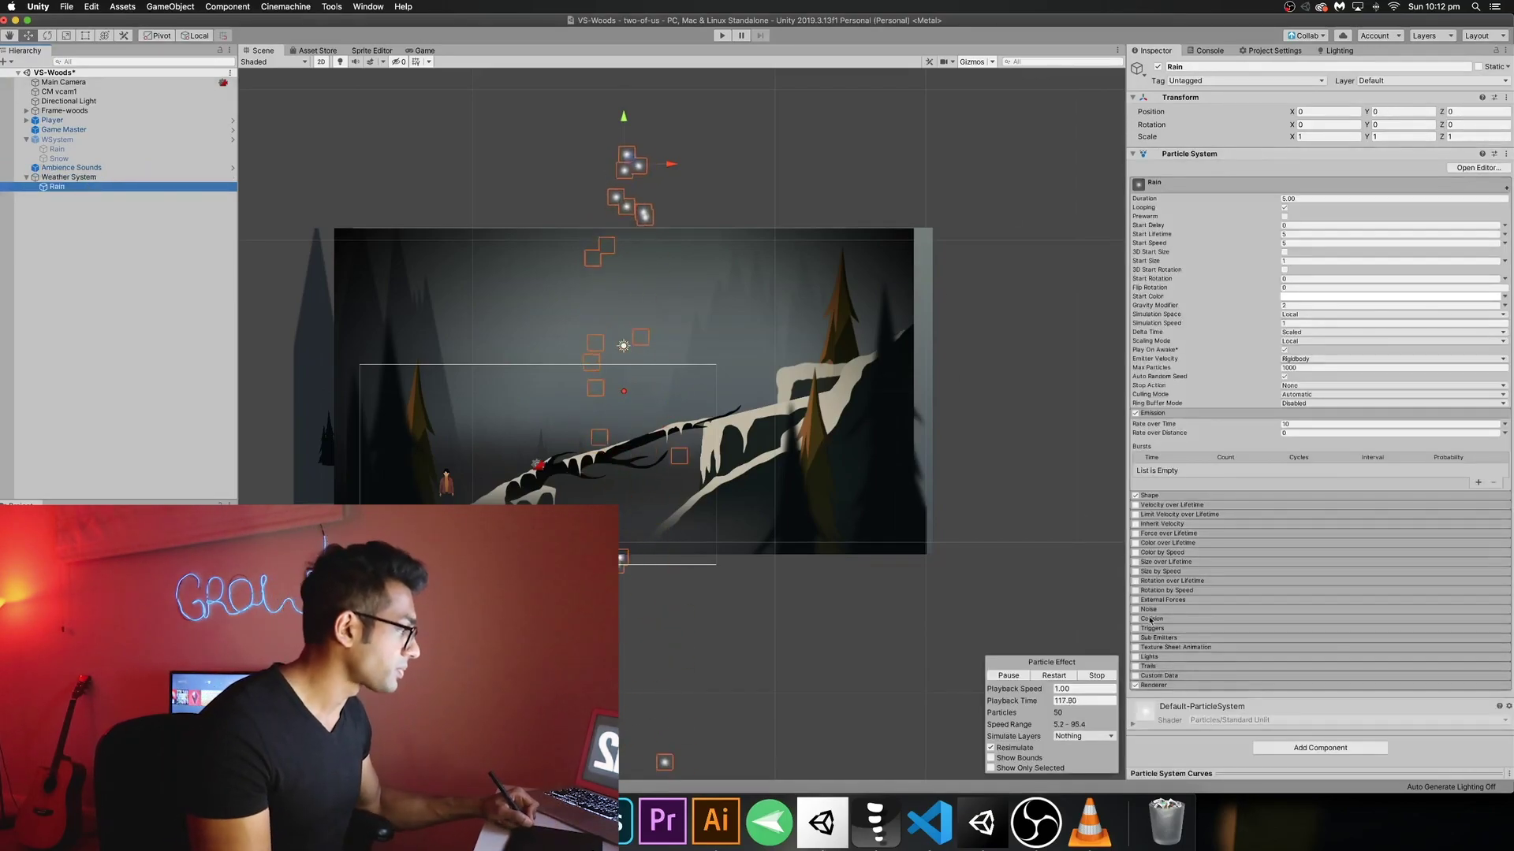
click(1162, 686)
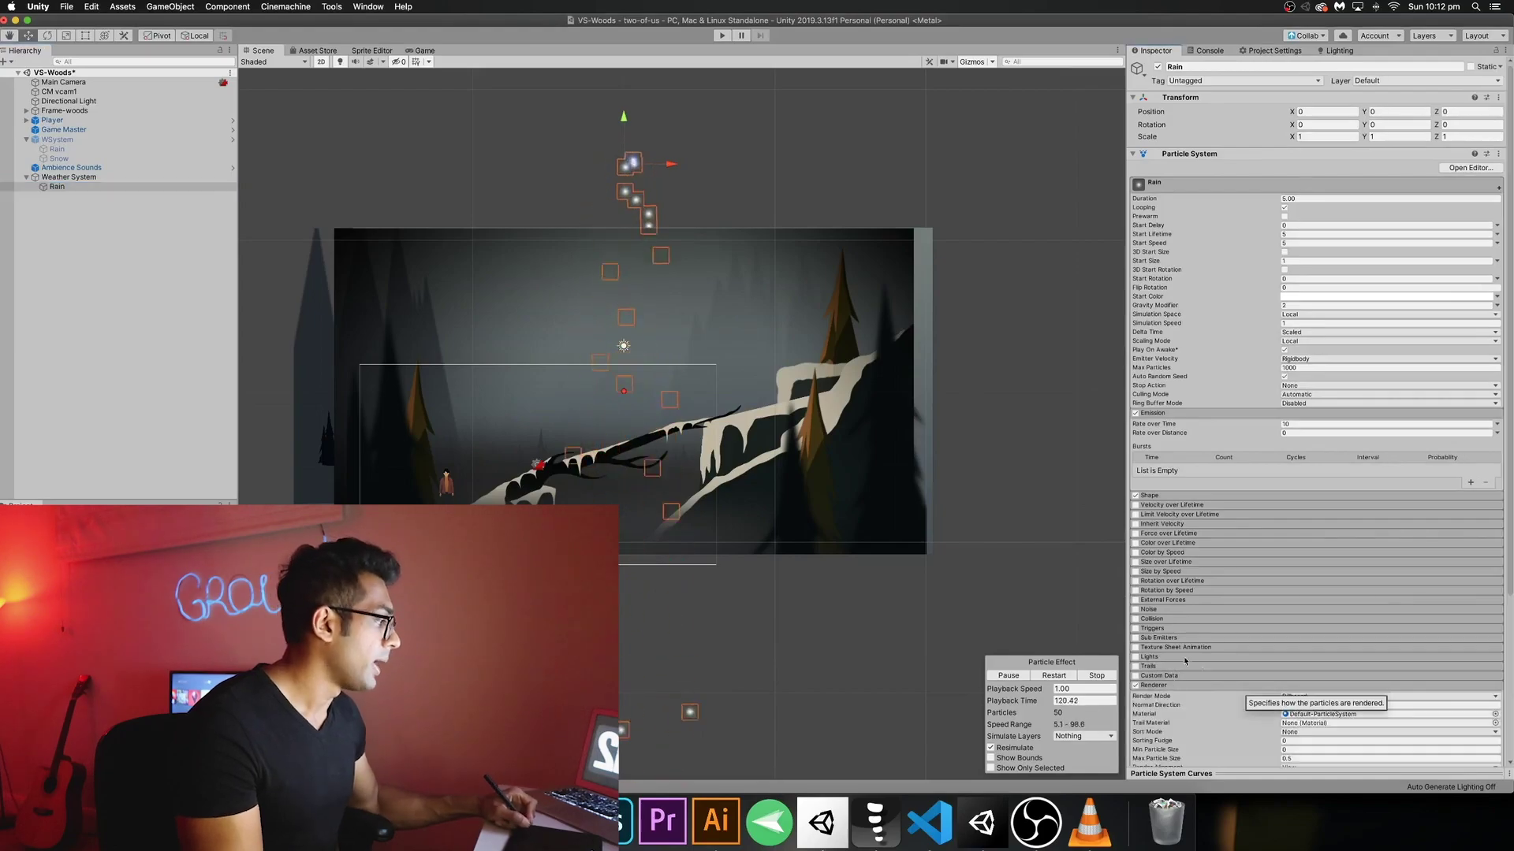
scroll(1200, 757, down, 5)
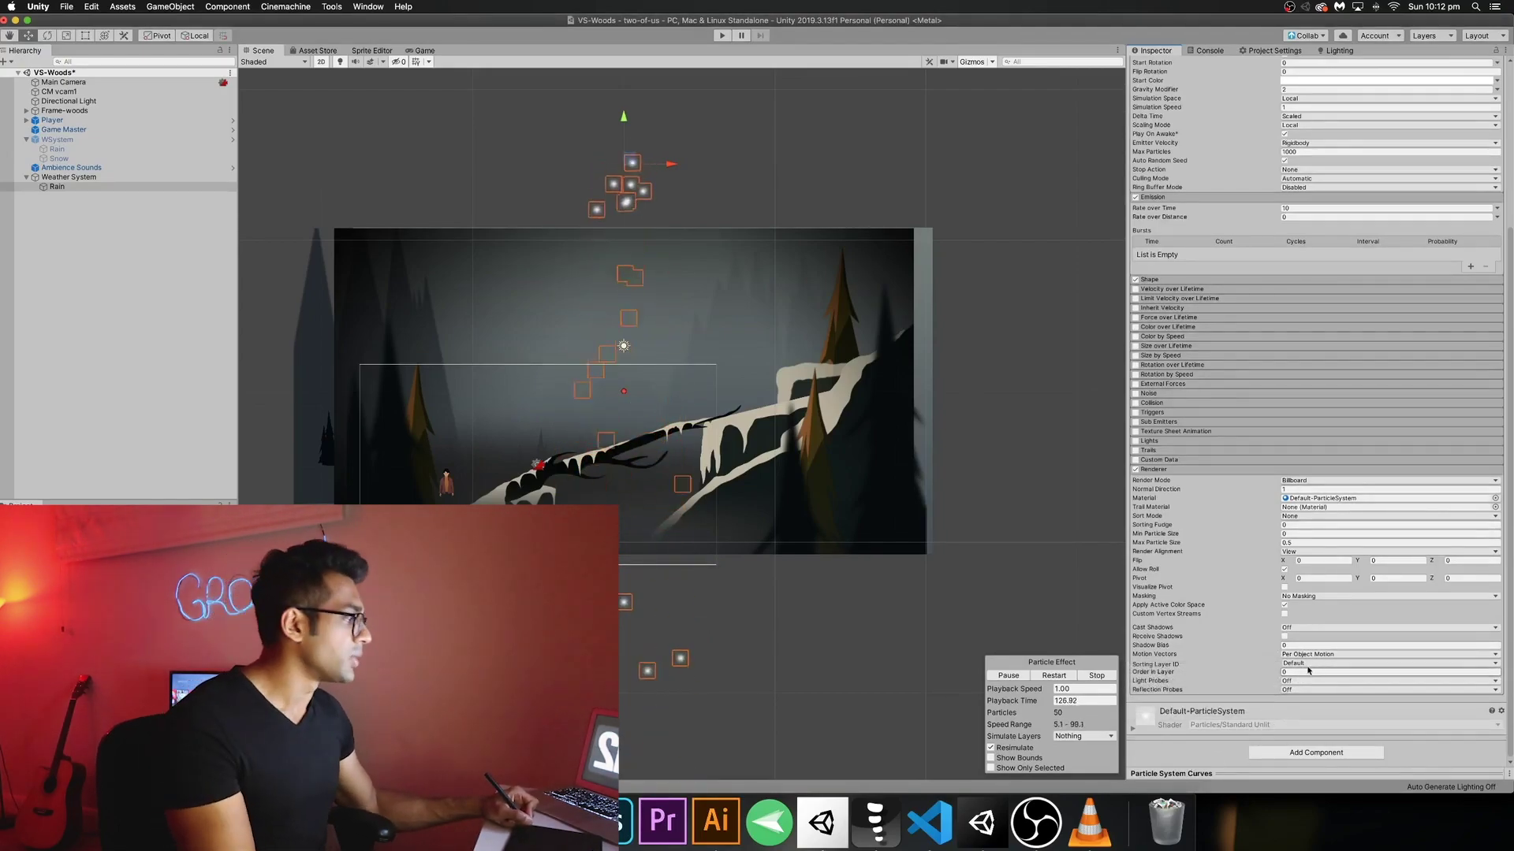
click(1309, 665)
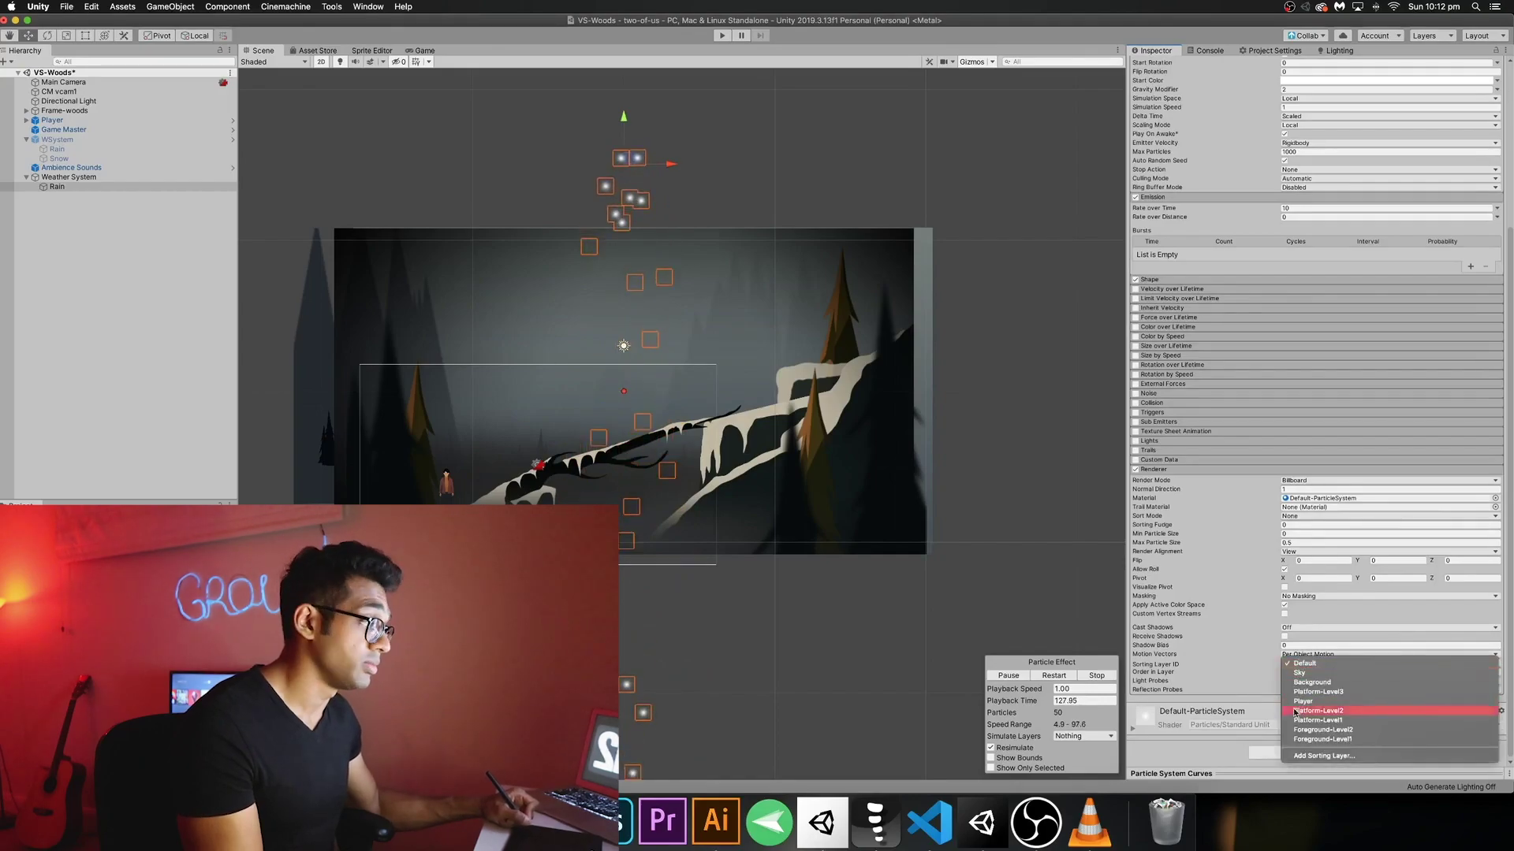
click(1243, 662)
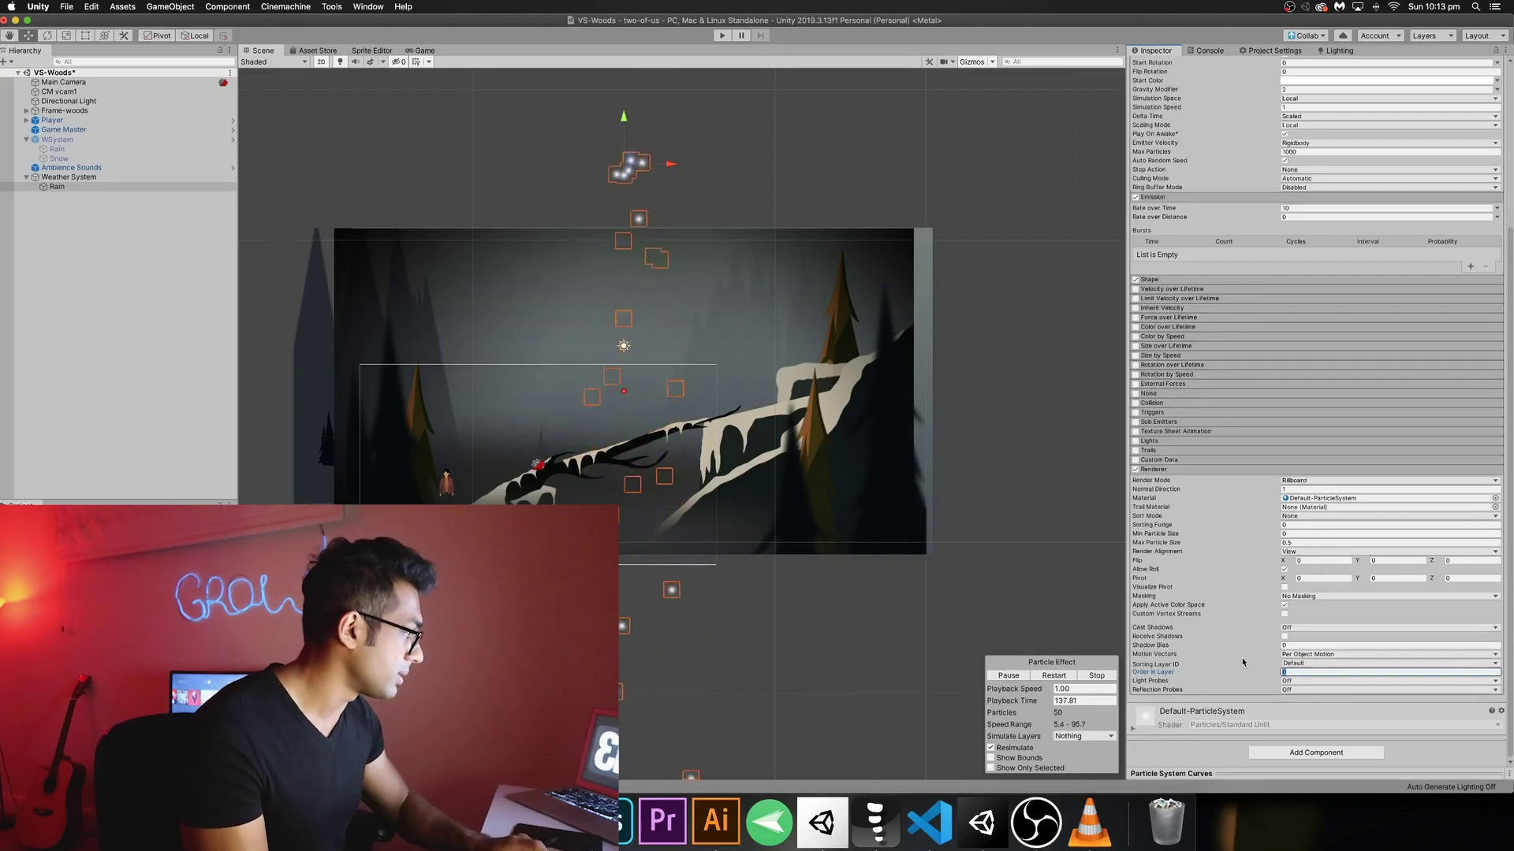
text(20)
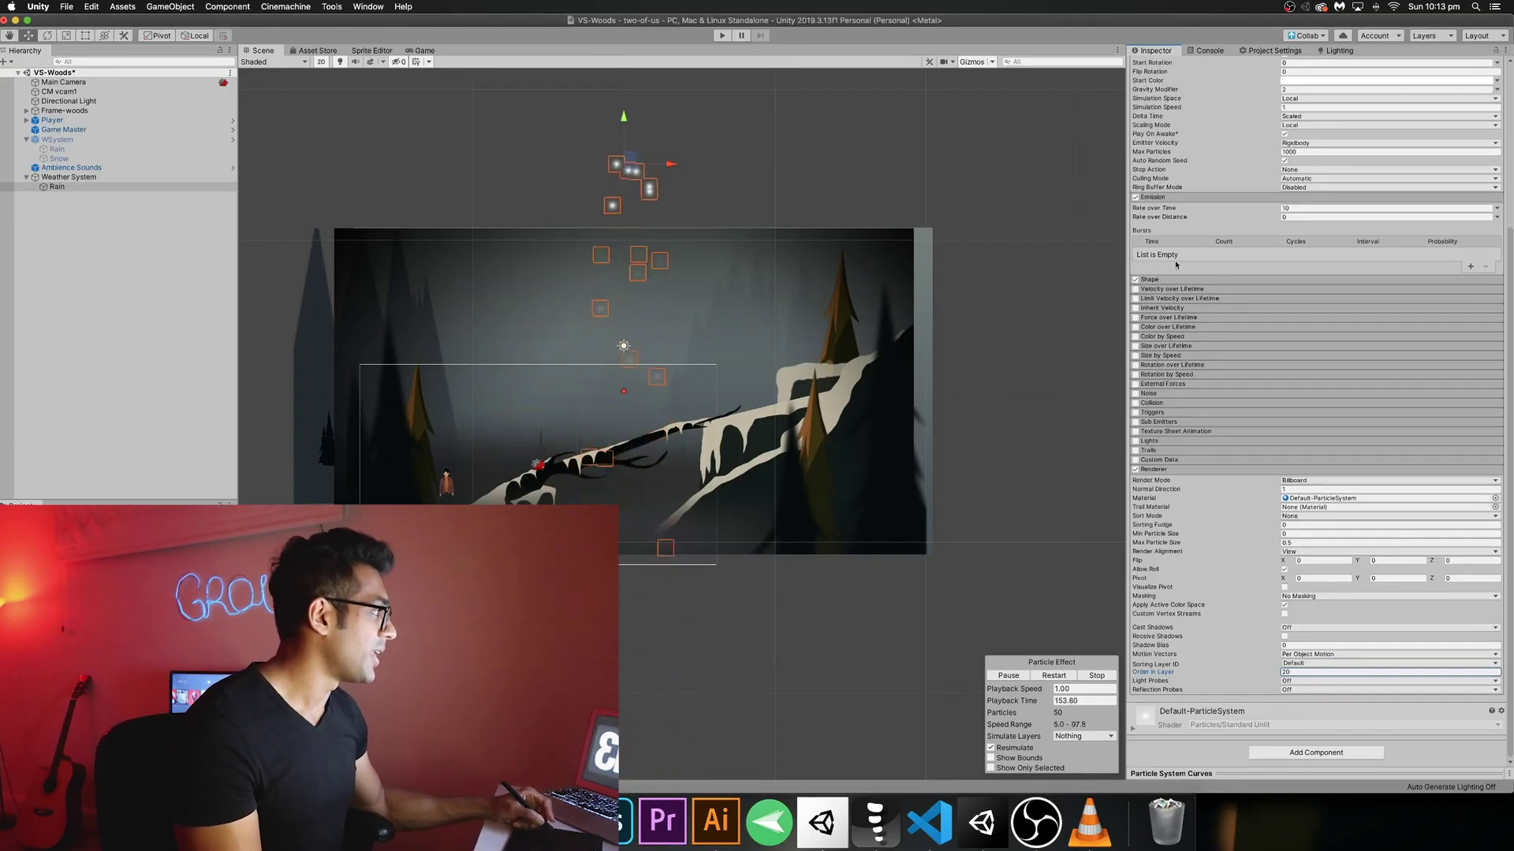
Set the Rain object's transform scale to 0.075 in X and 0.5 in Y.
scroll(1190, 276, up, 5)
click(1319, 138)
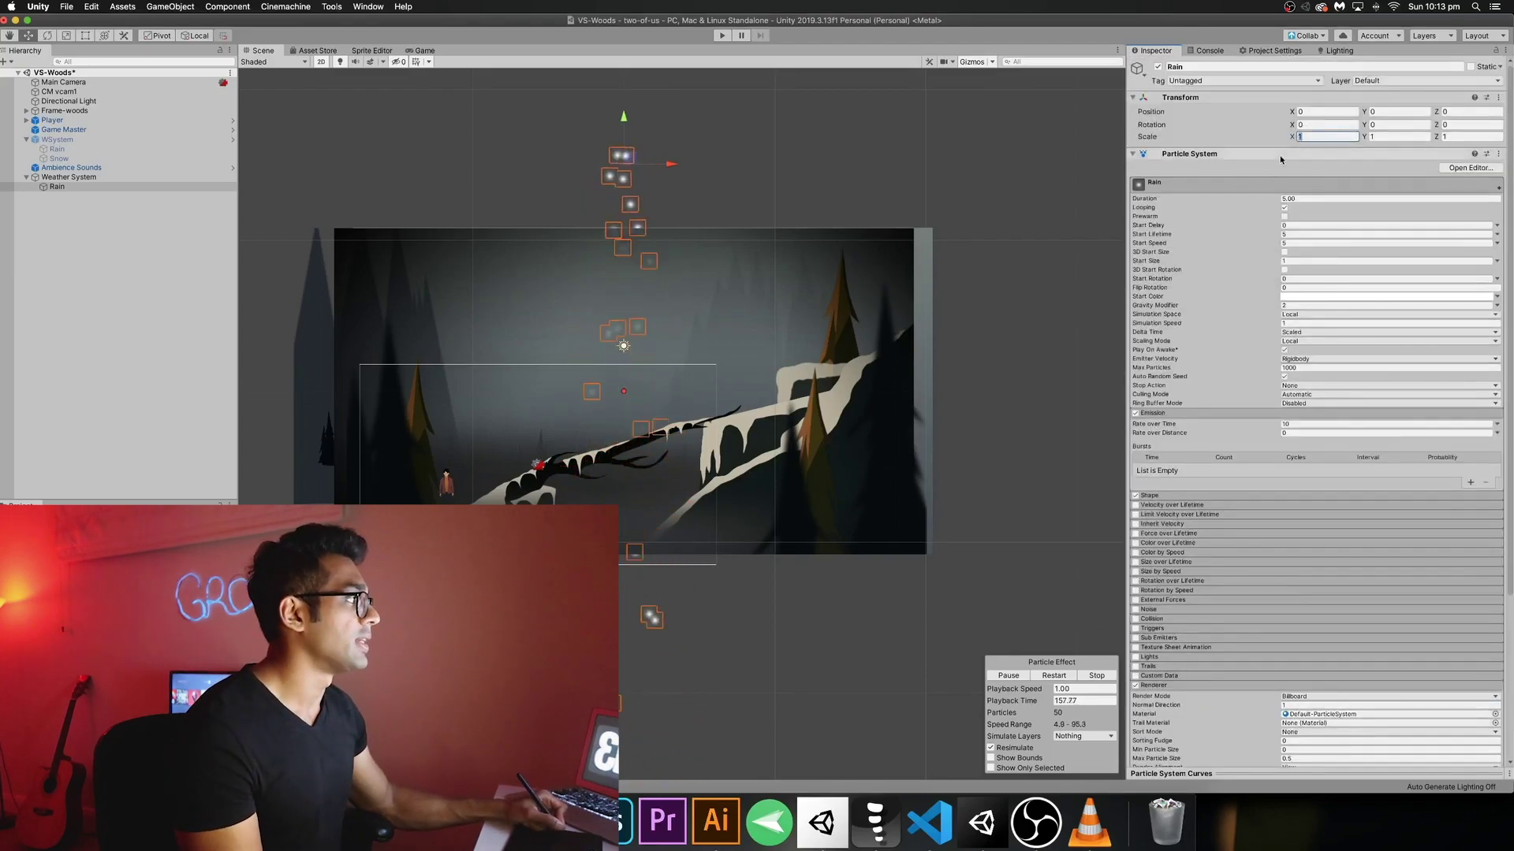
text(5)
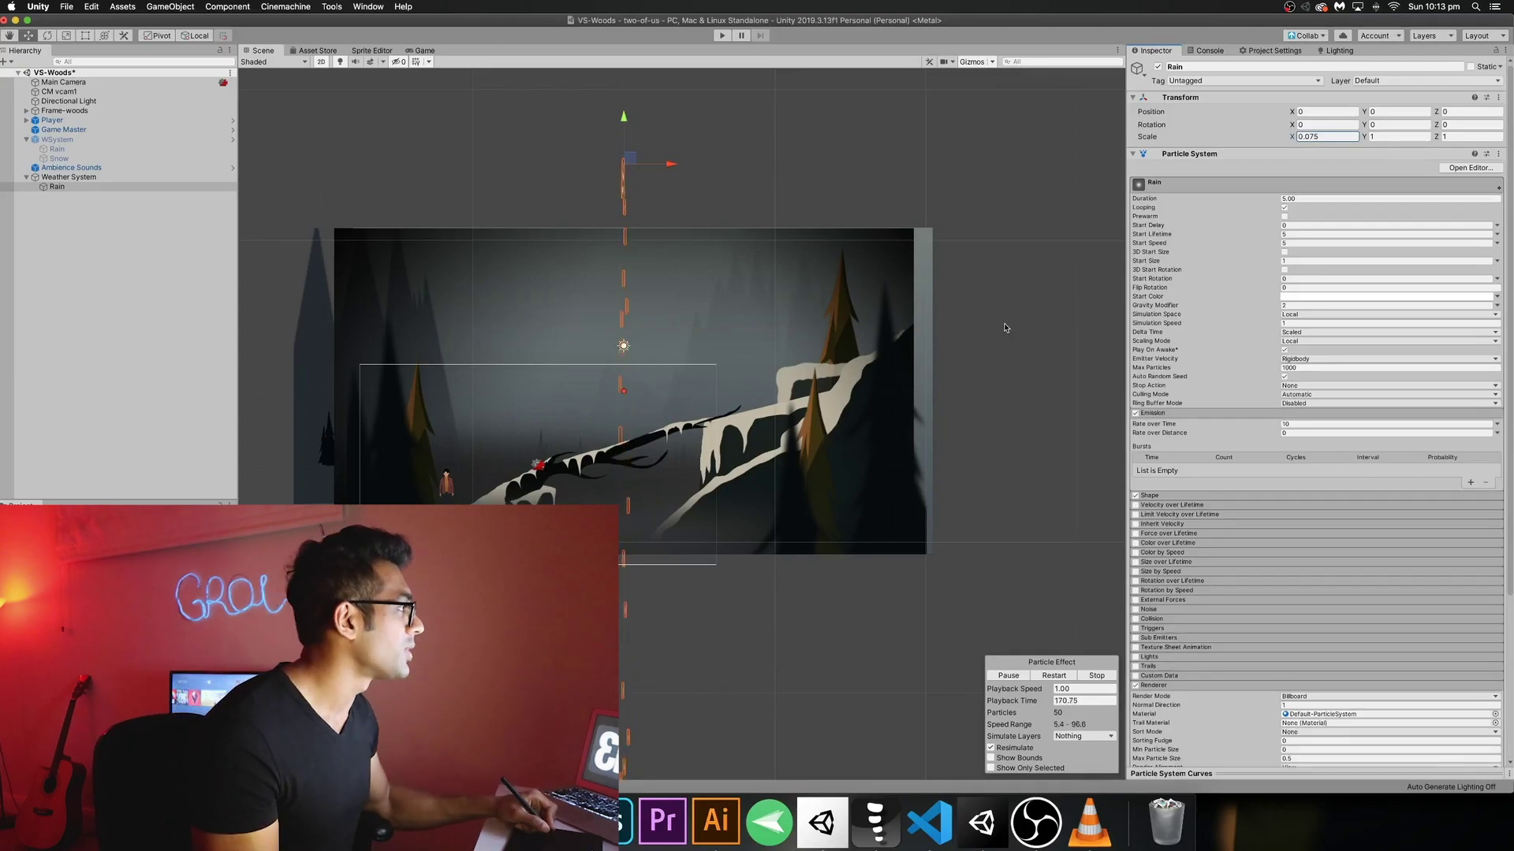
click(1393, 138)
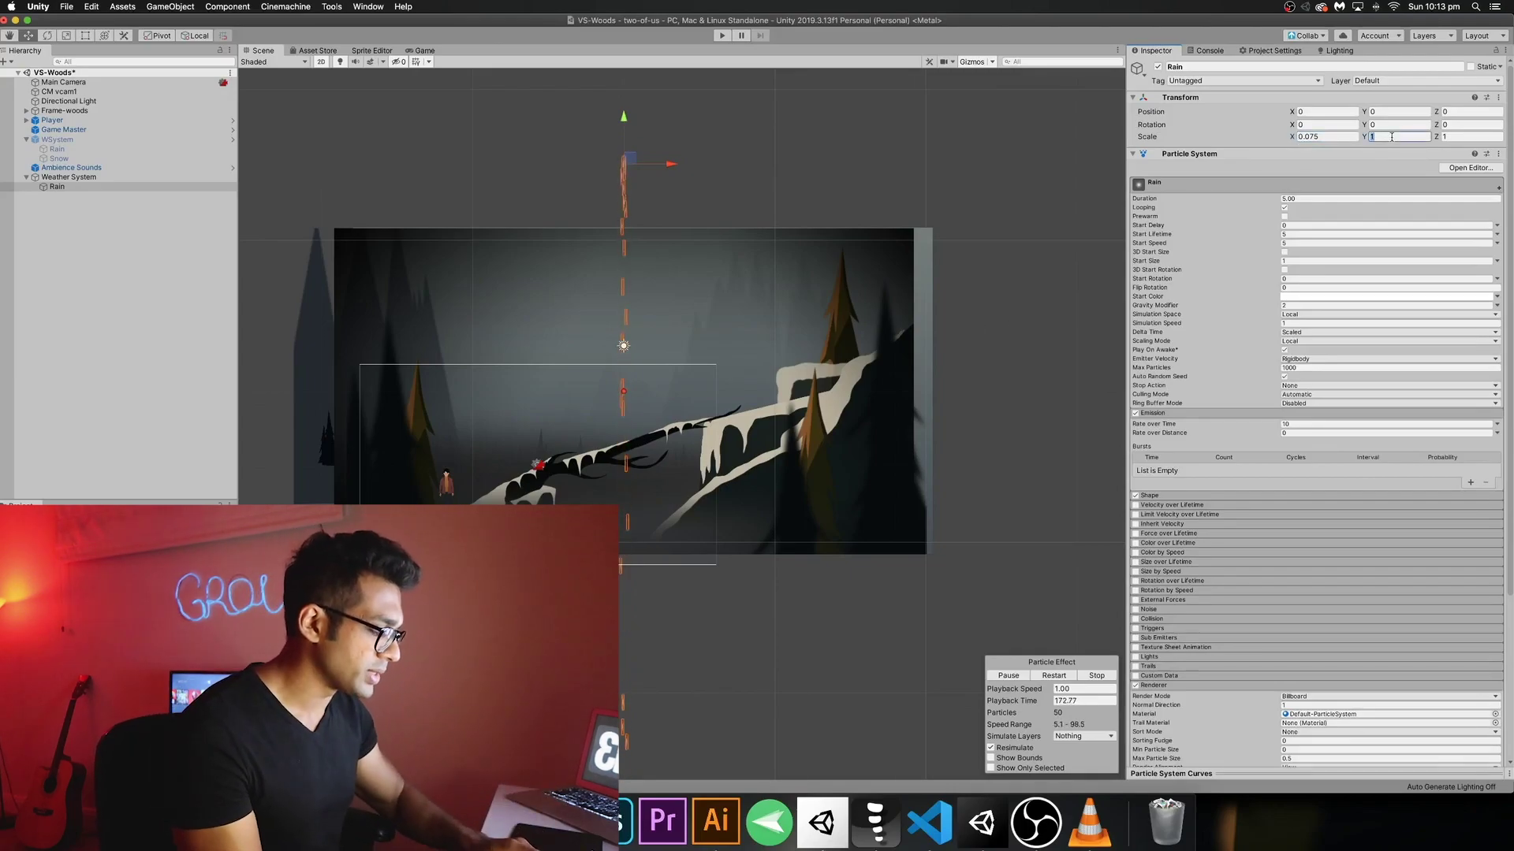
text(0.5)
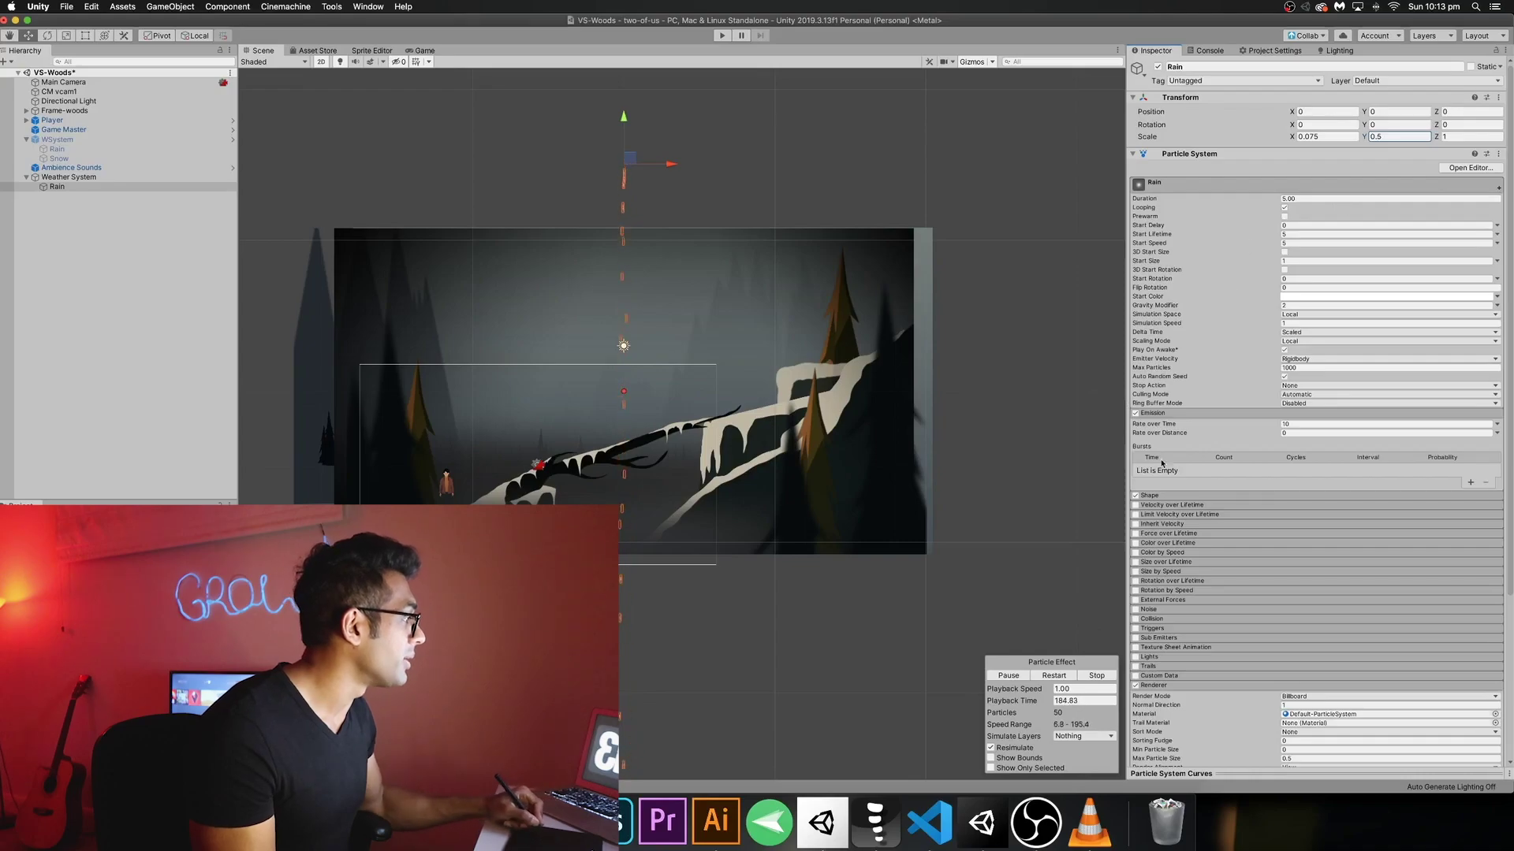
Set the X scale of the Rain particle system's emitter shape to 350.
click(1155, 495)
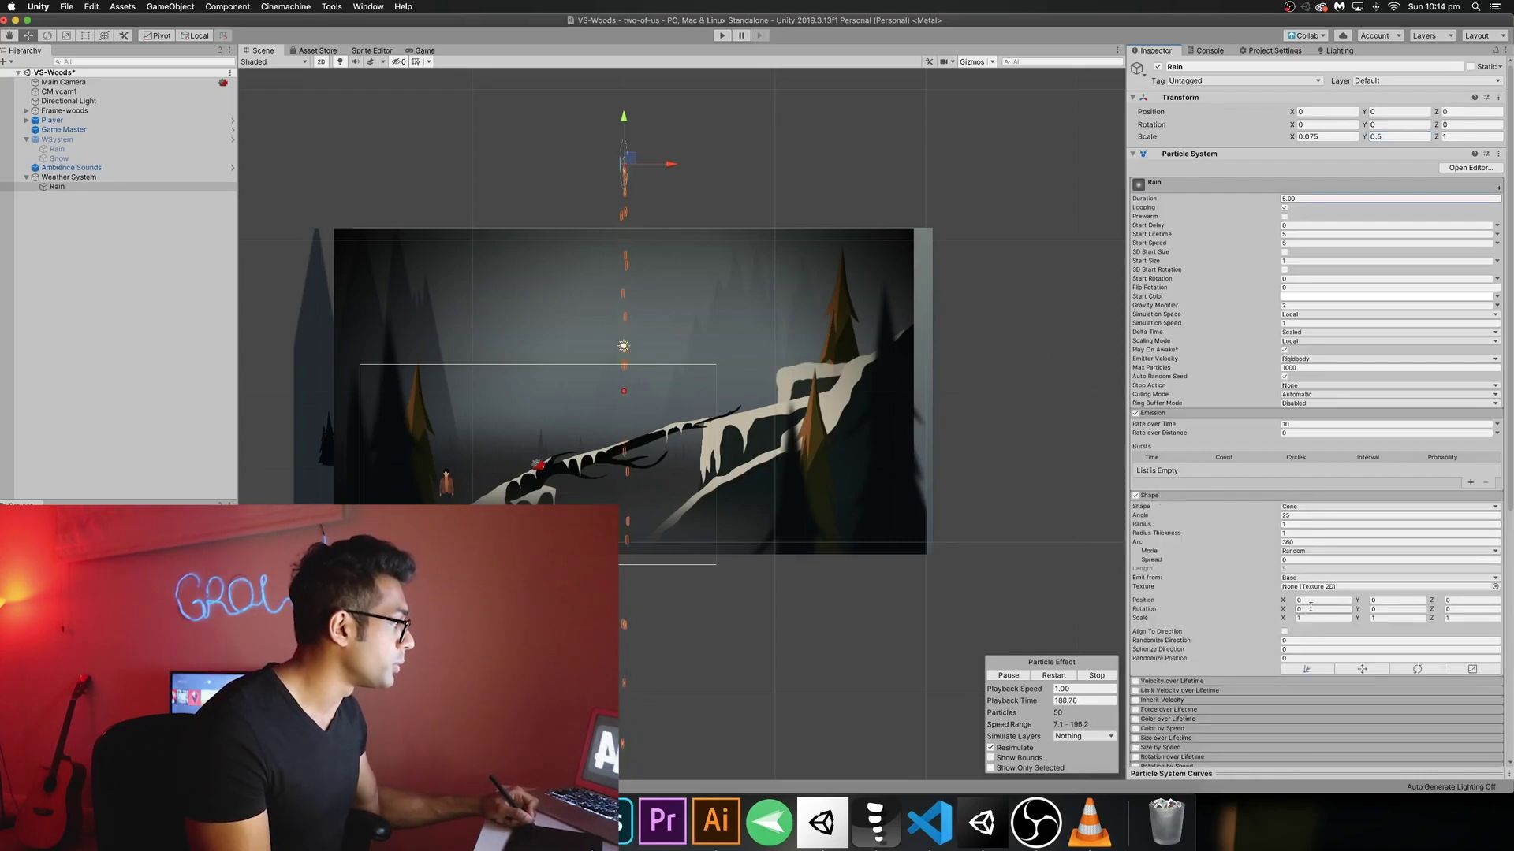
click(1310, 619)
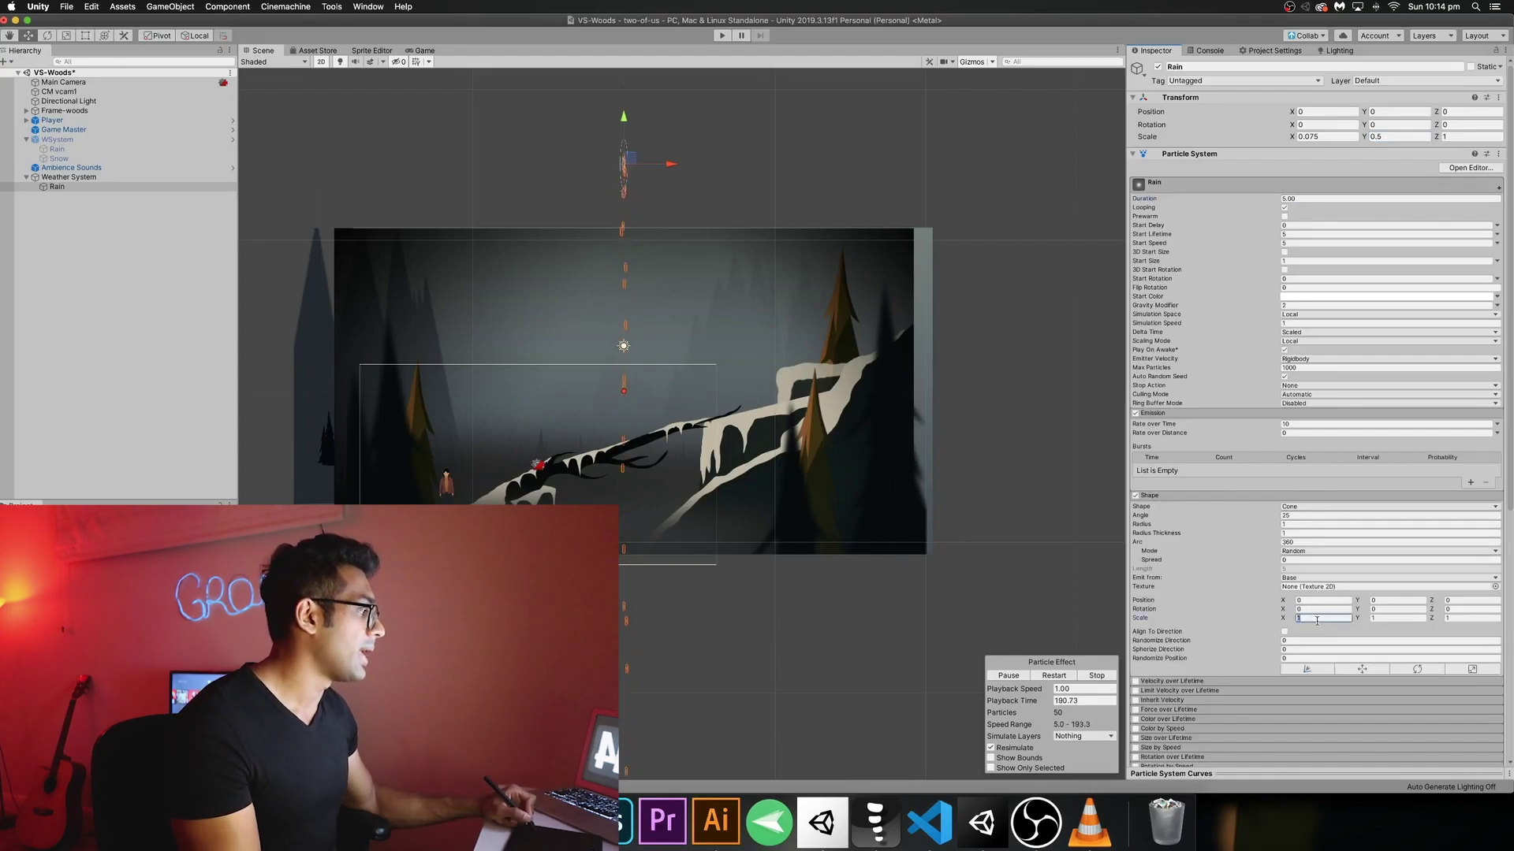
text(30)
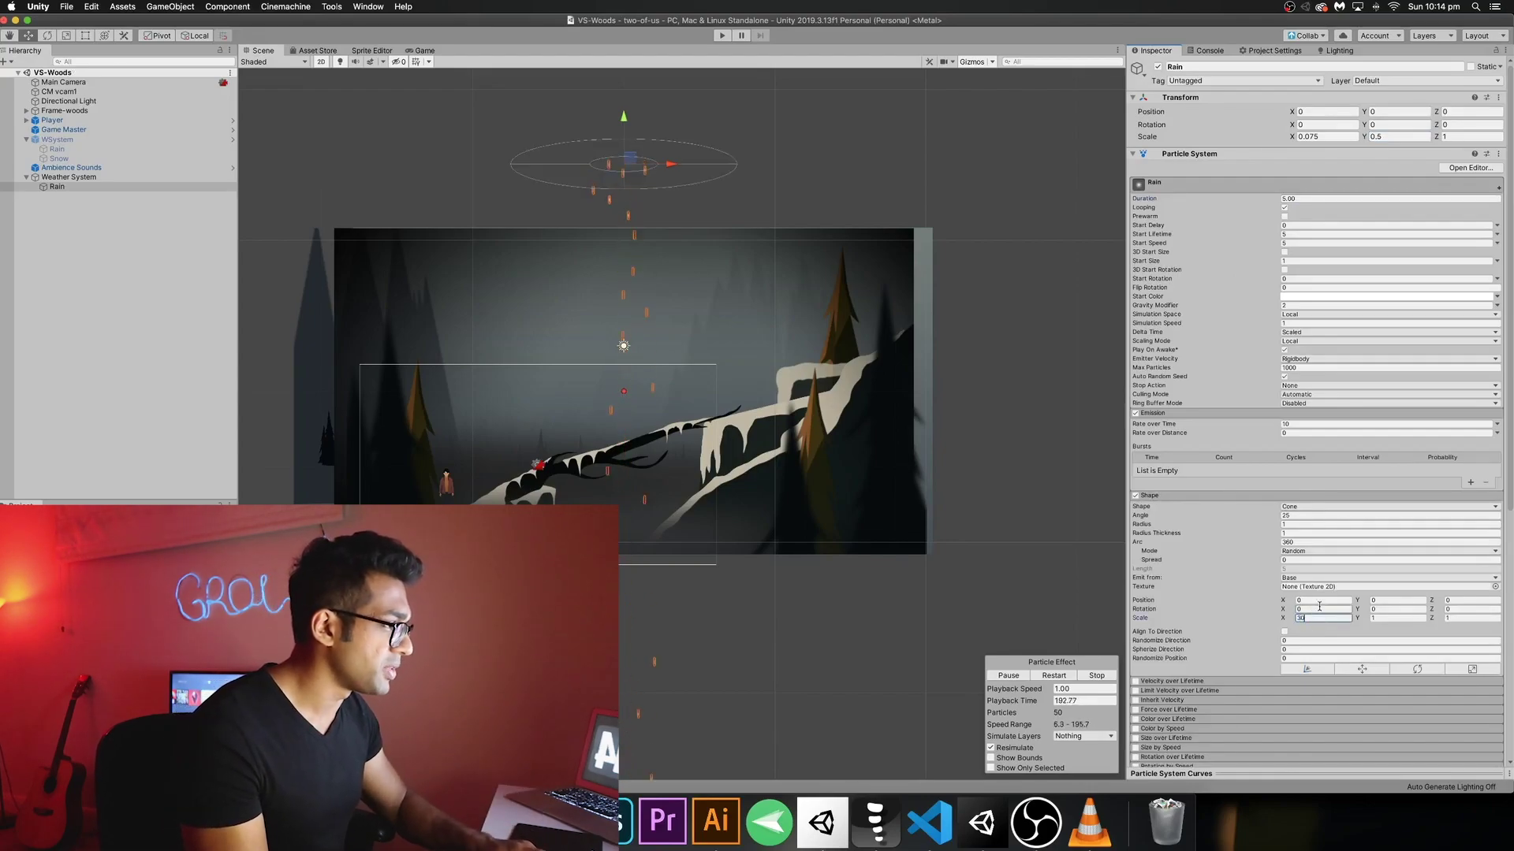
text(0)
key(BackSpace)
key(BackSpace)
text(50)
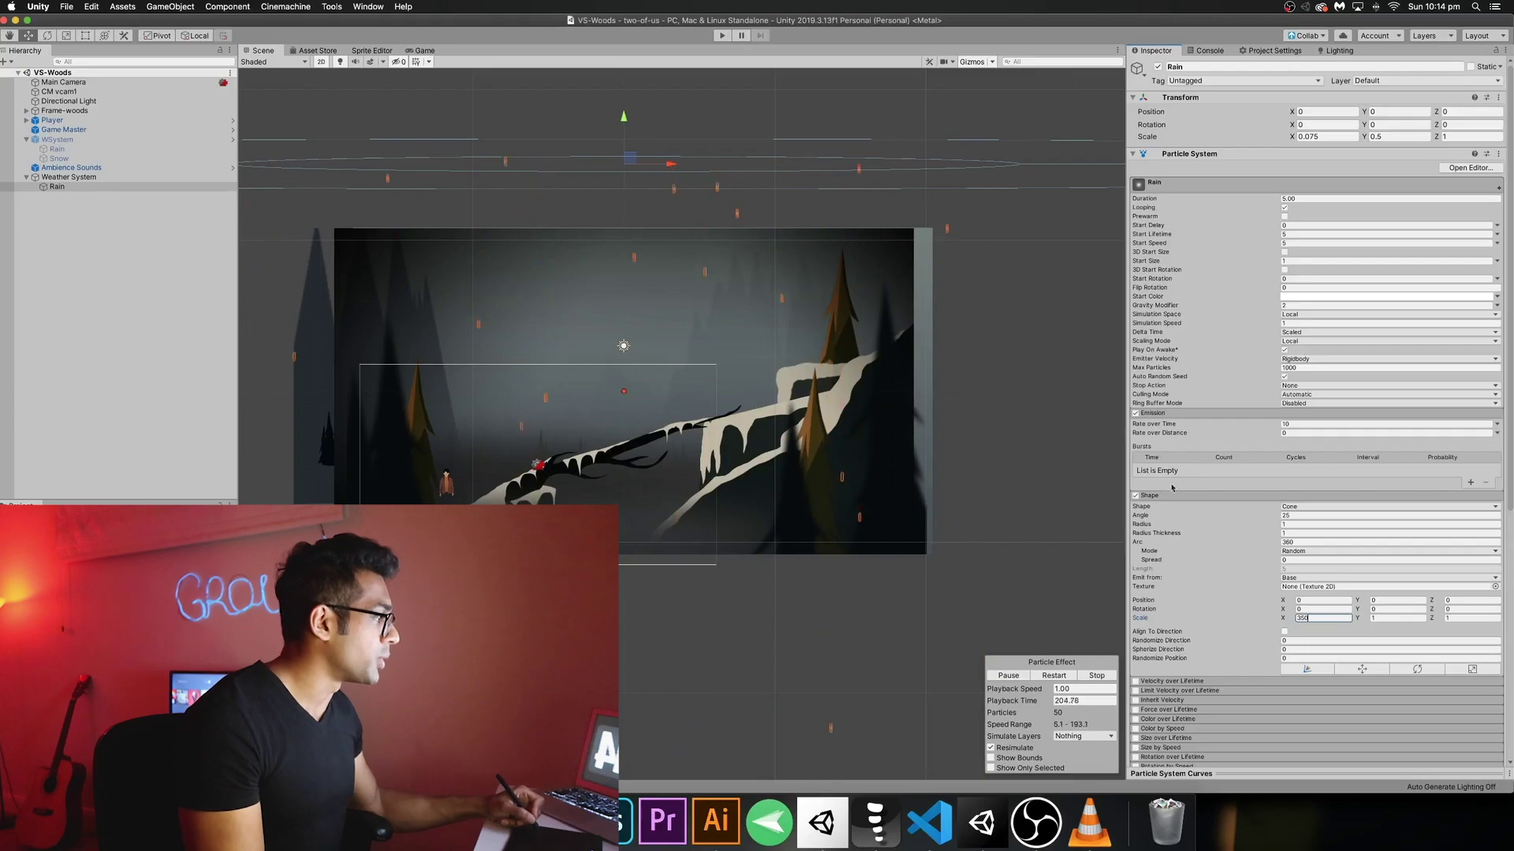
scroll(1207, 599, down, 5)
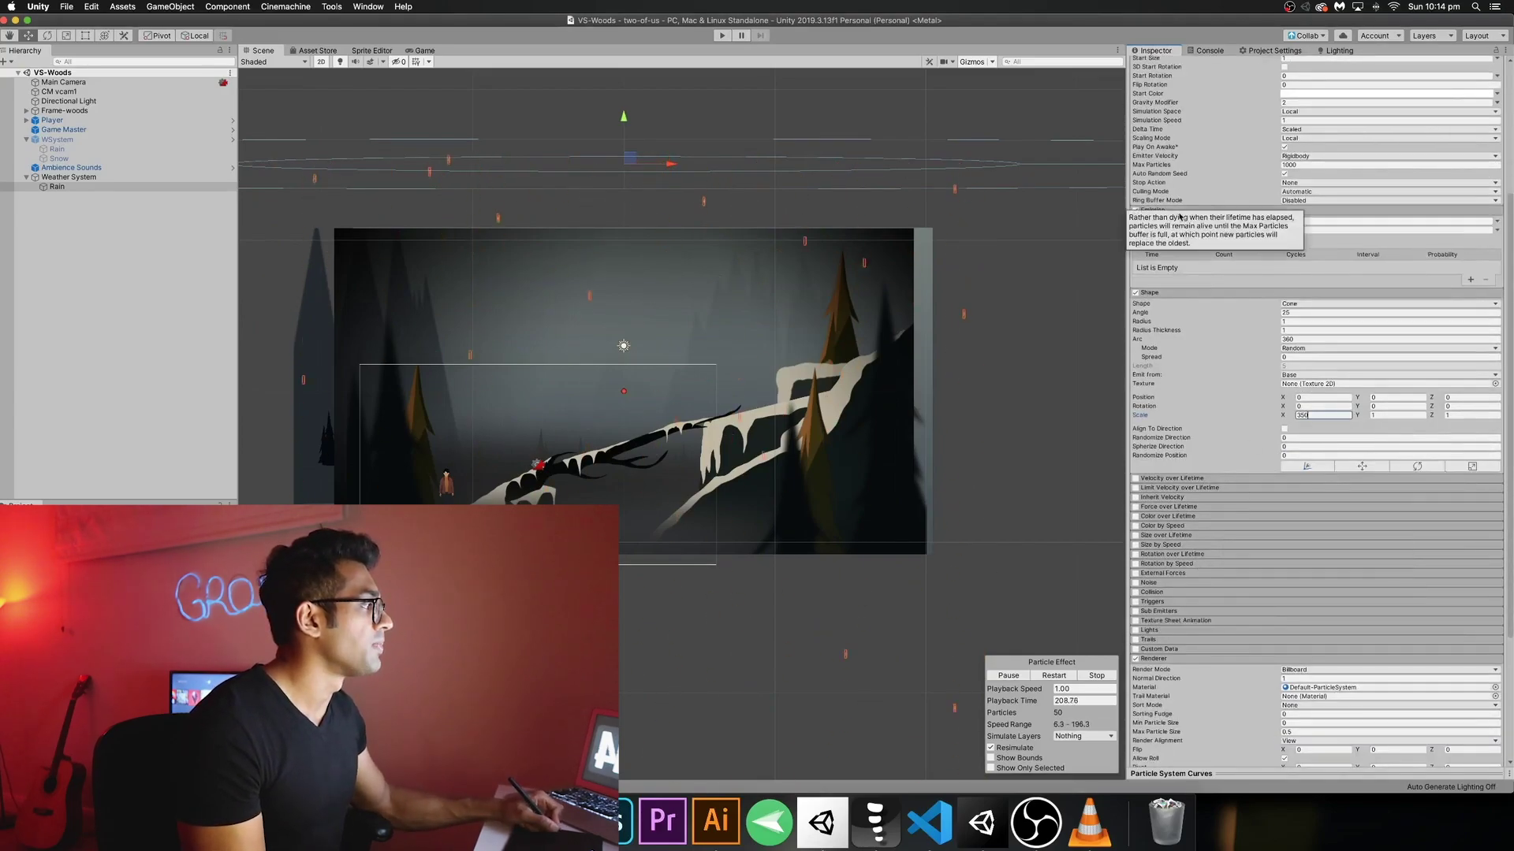
Set the Rain particle system's emission Rate over Time to 40 and preview the rain in the Game view.
click(1218, 223)
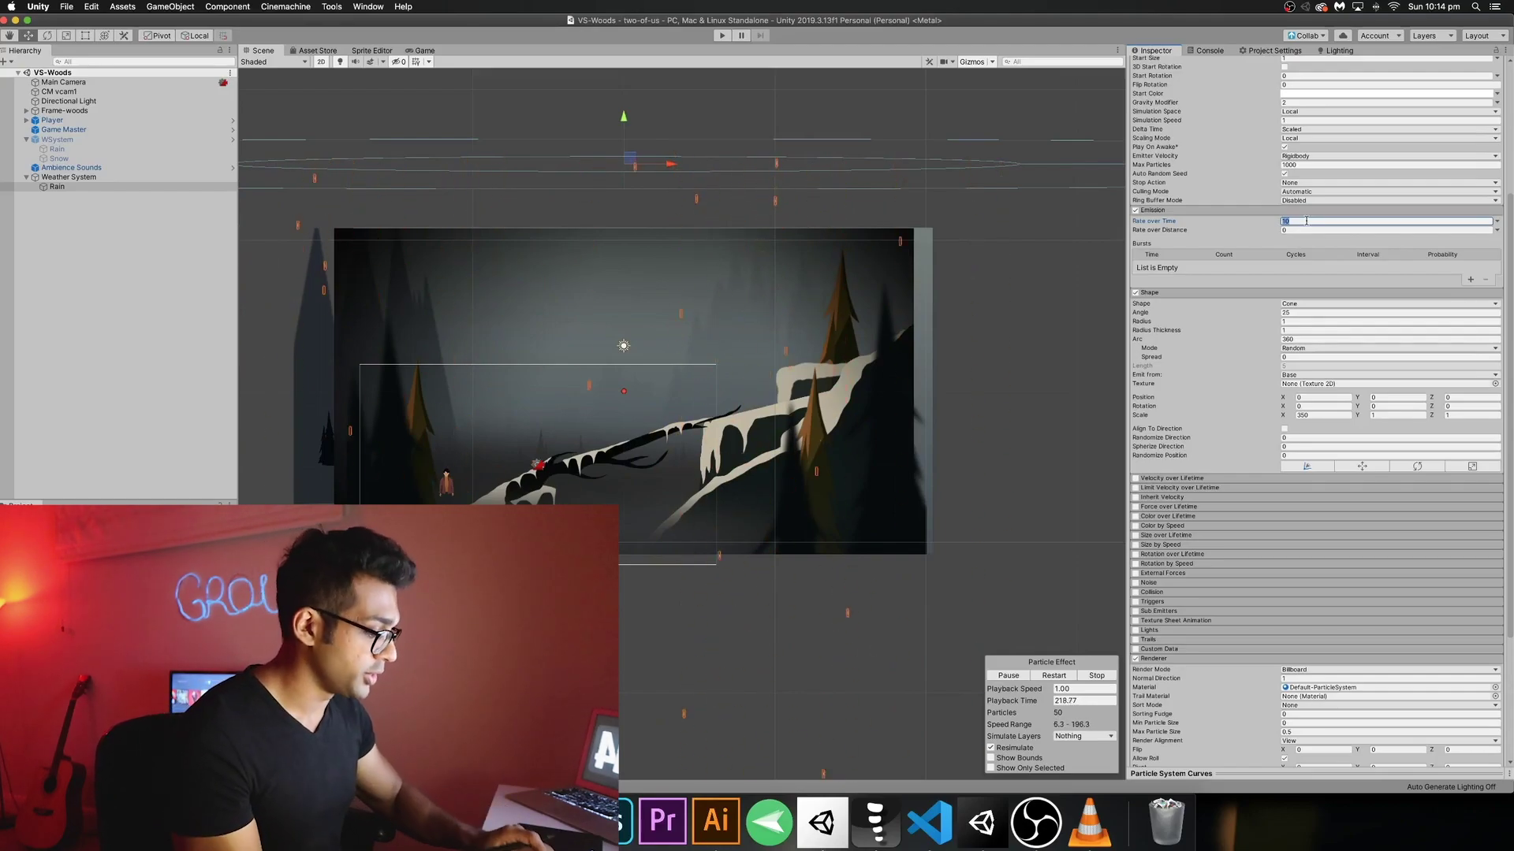
key(BackSpace)
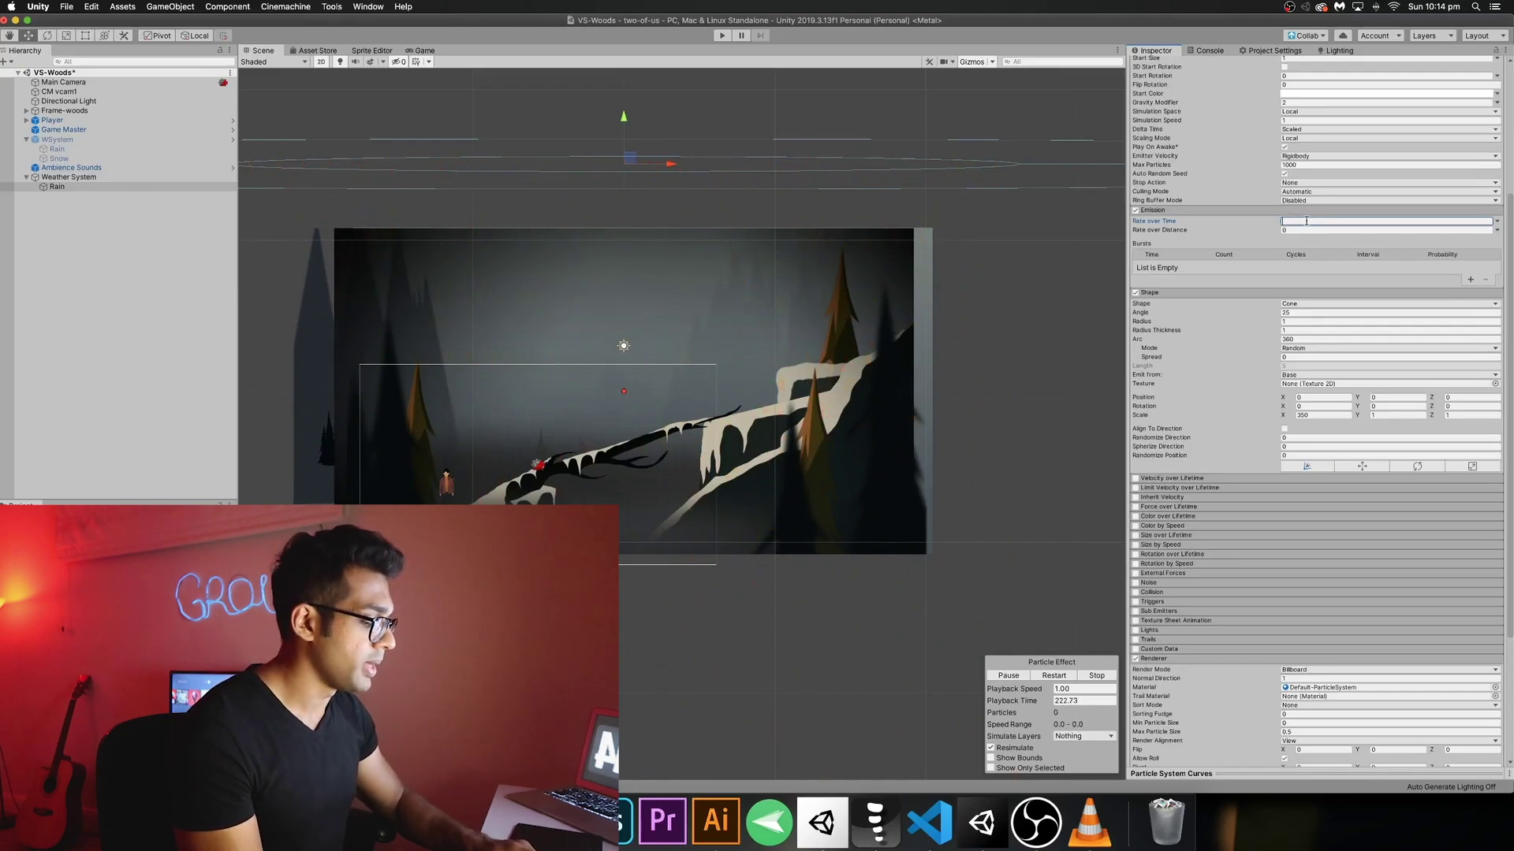
text(40)
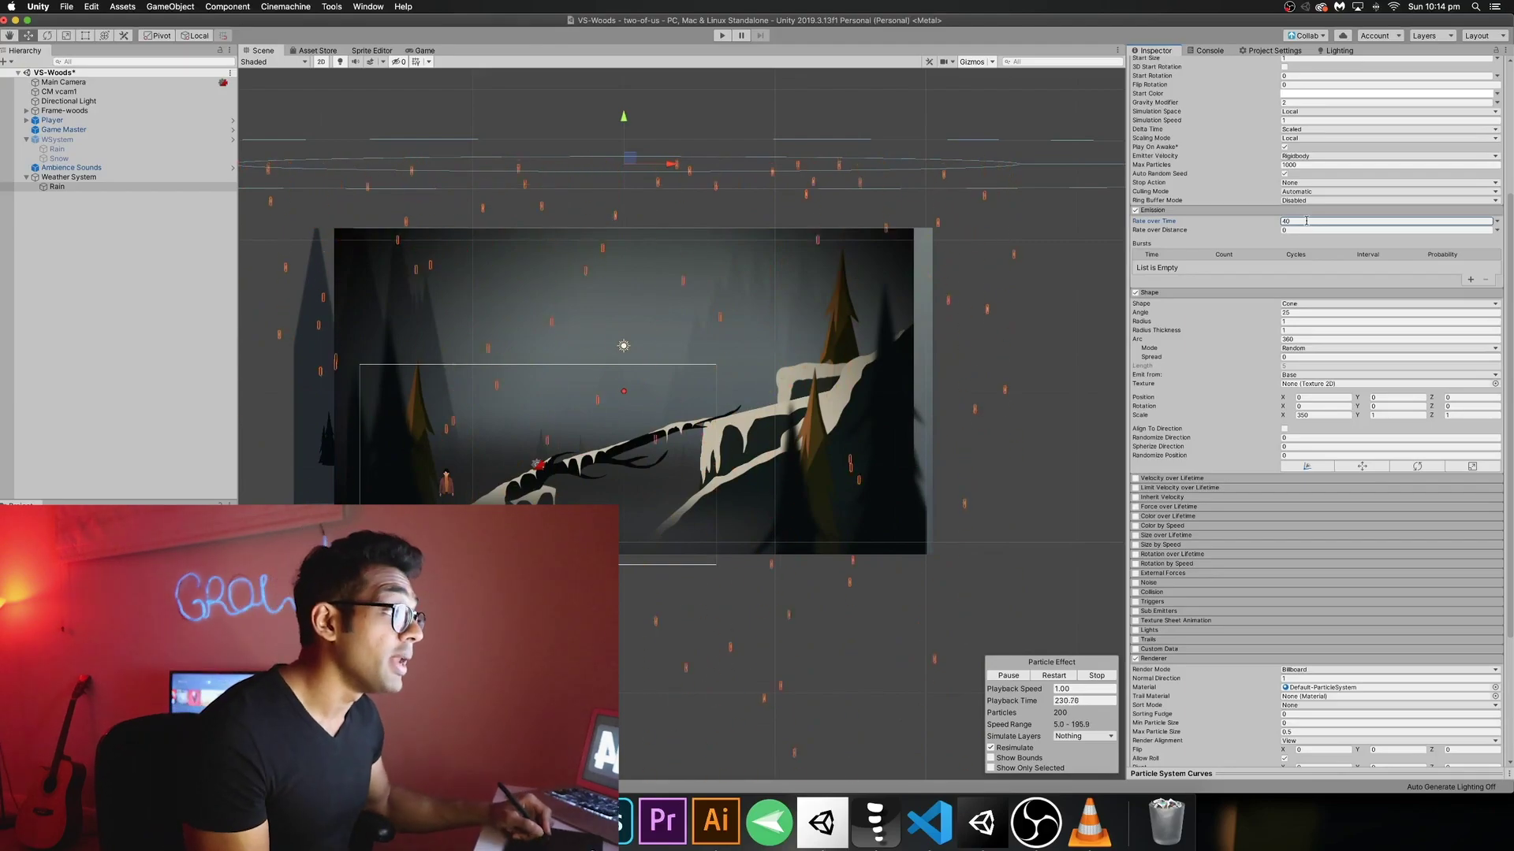
click(422, 51)
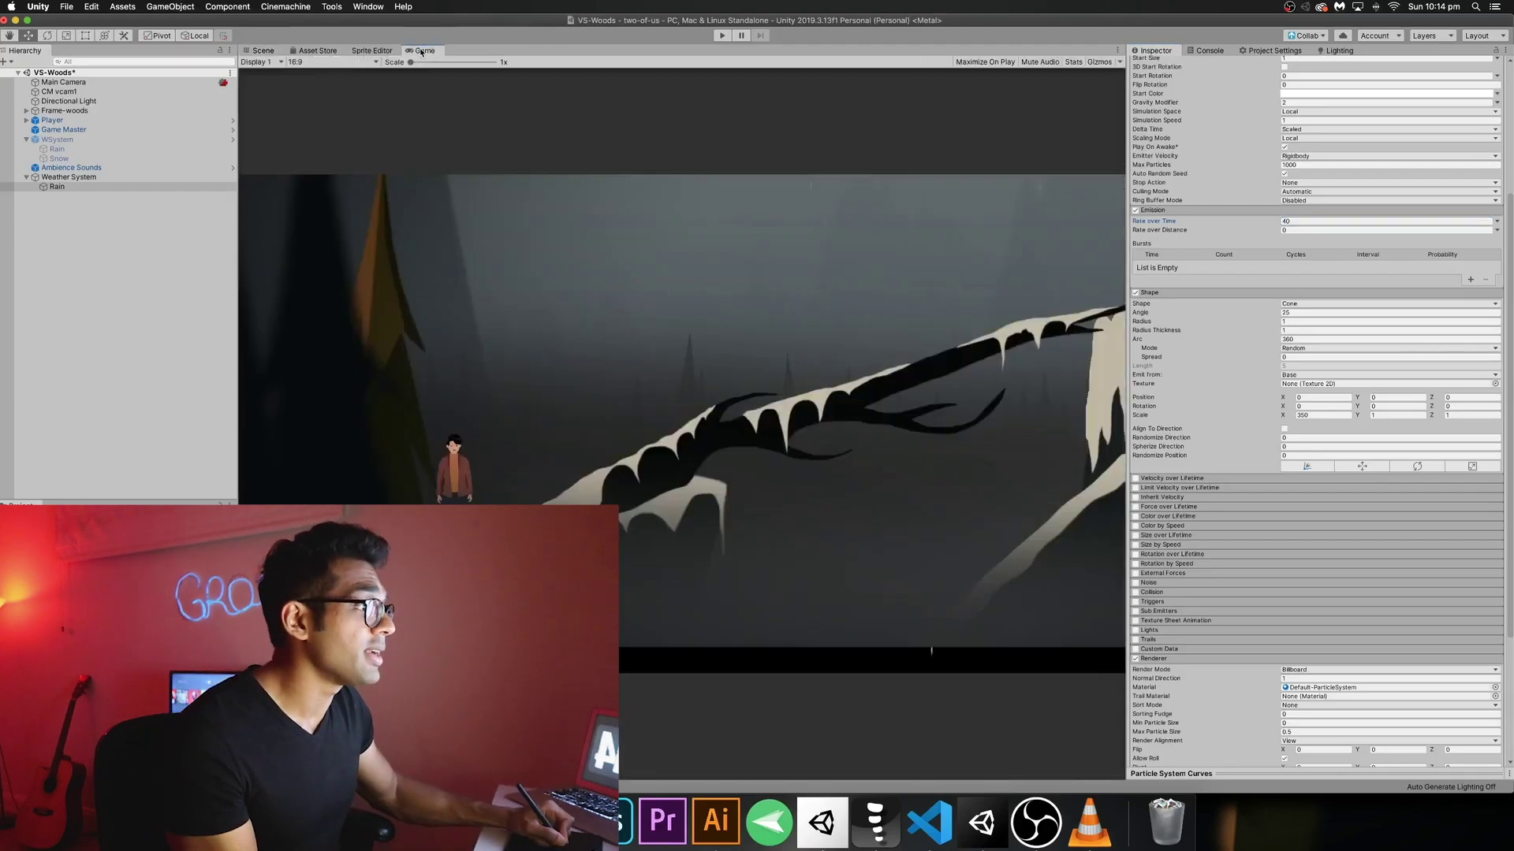
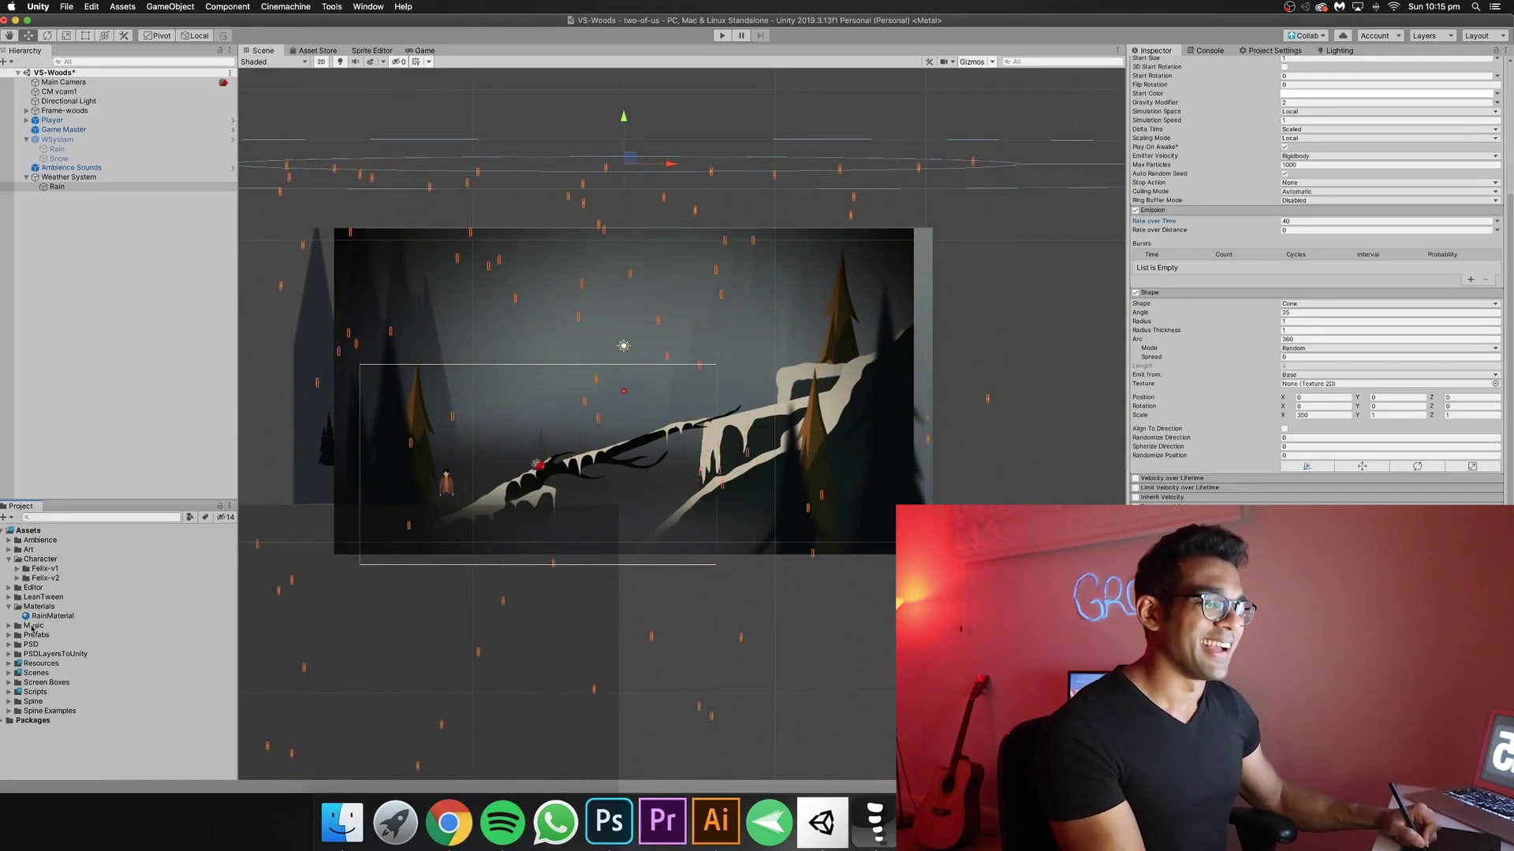
Create a new material named RainMat in the Materials folder.
click(43, 607)
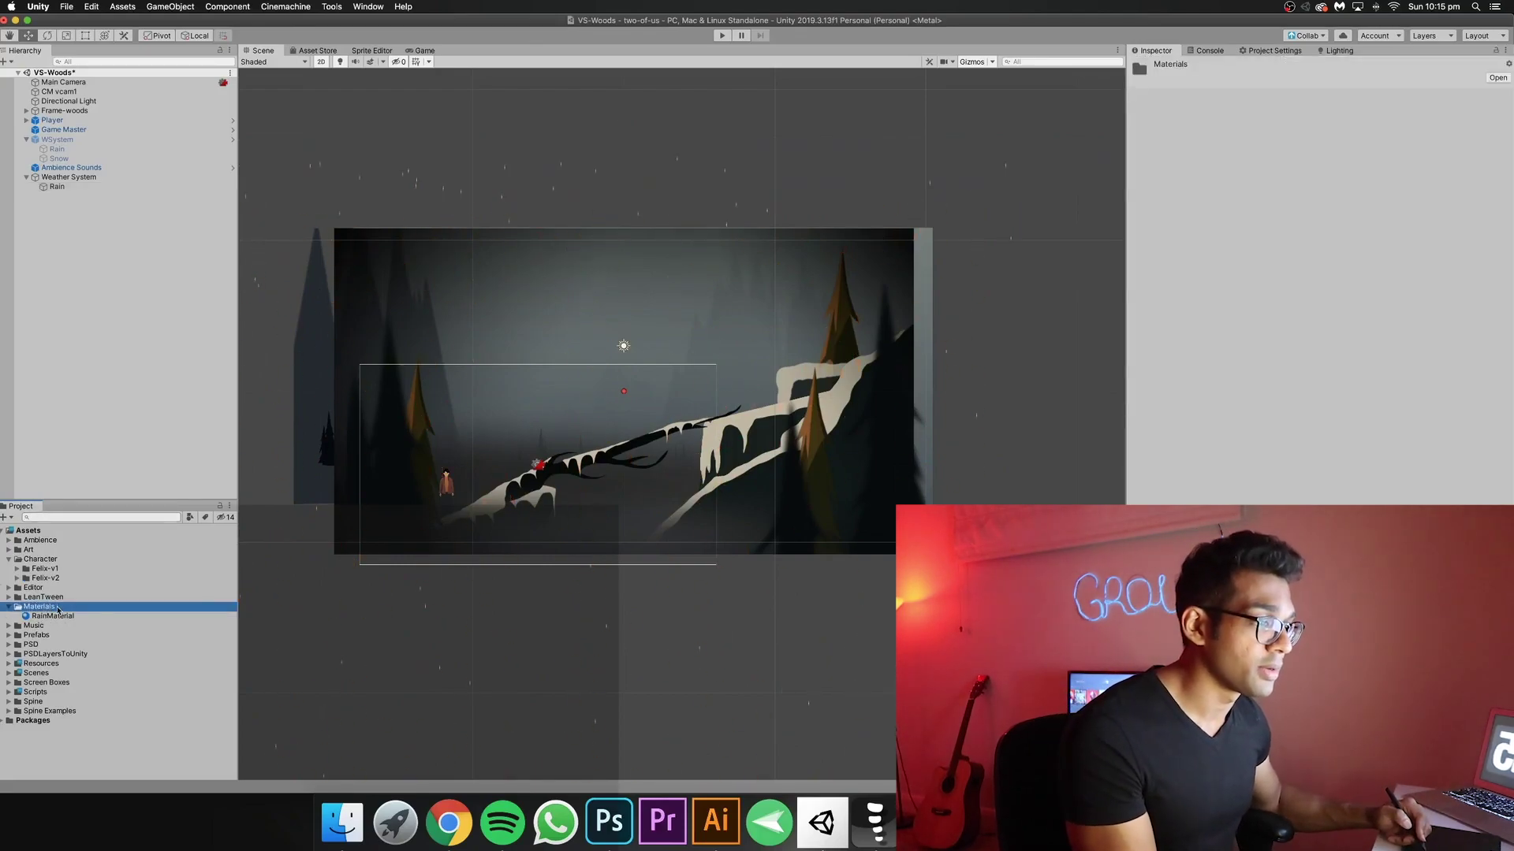
right_click(58, 609)
mouse_move(117, 492)
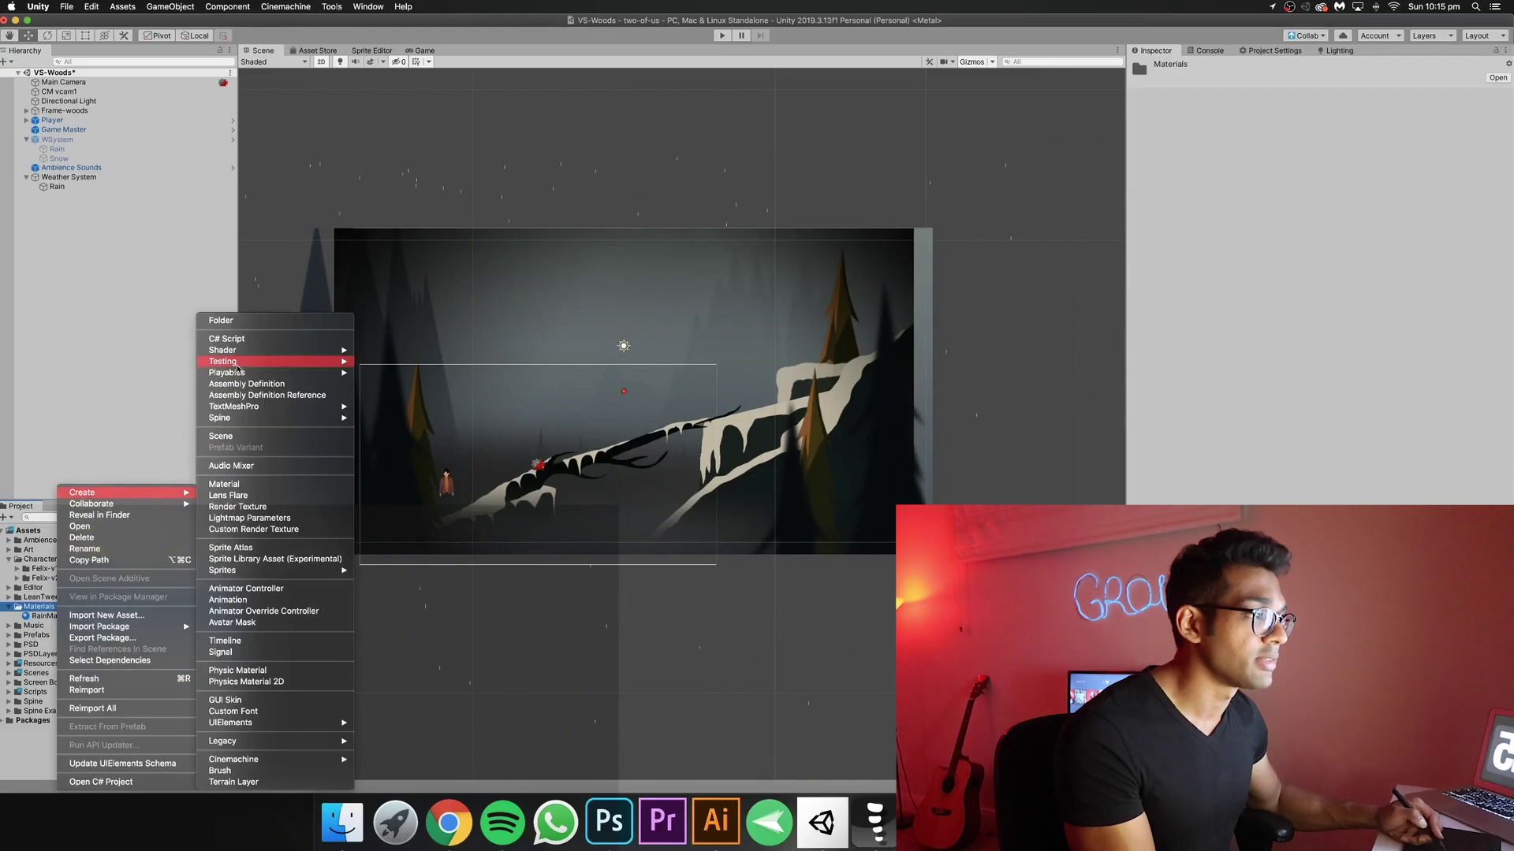
click(246, 484)
text(RainMat)
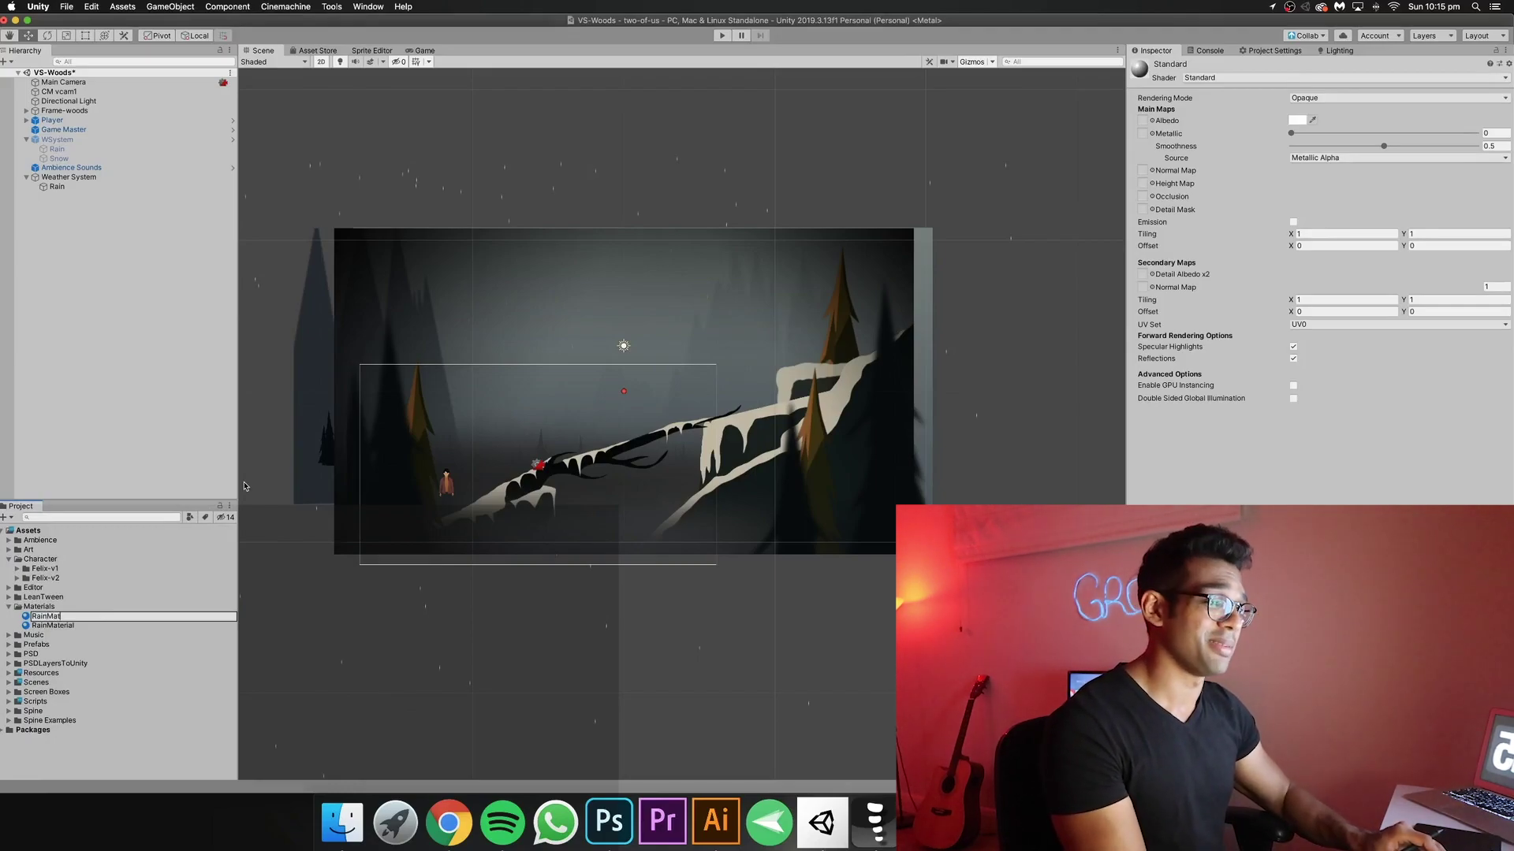
key(Return)
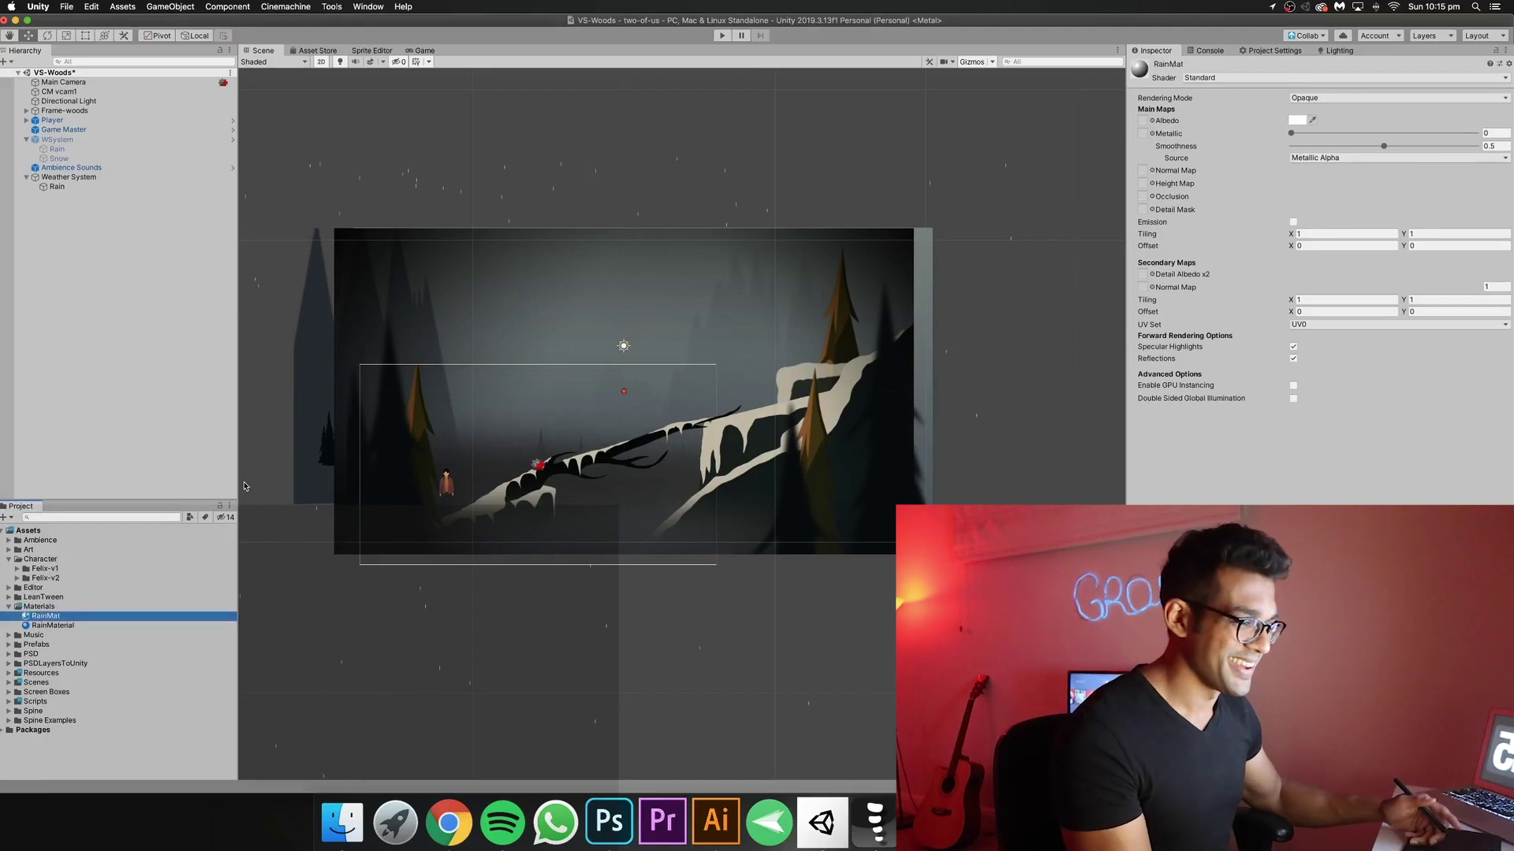
Set the RainMat material's albedo to a semi-transparent light blue, hex A5D6F1 with alpha 145.
click(1297, 121)
click(18, 140)
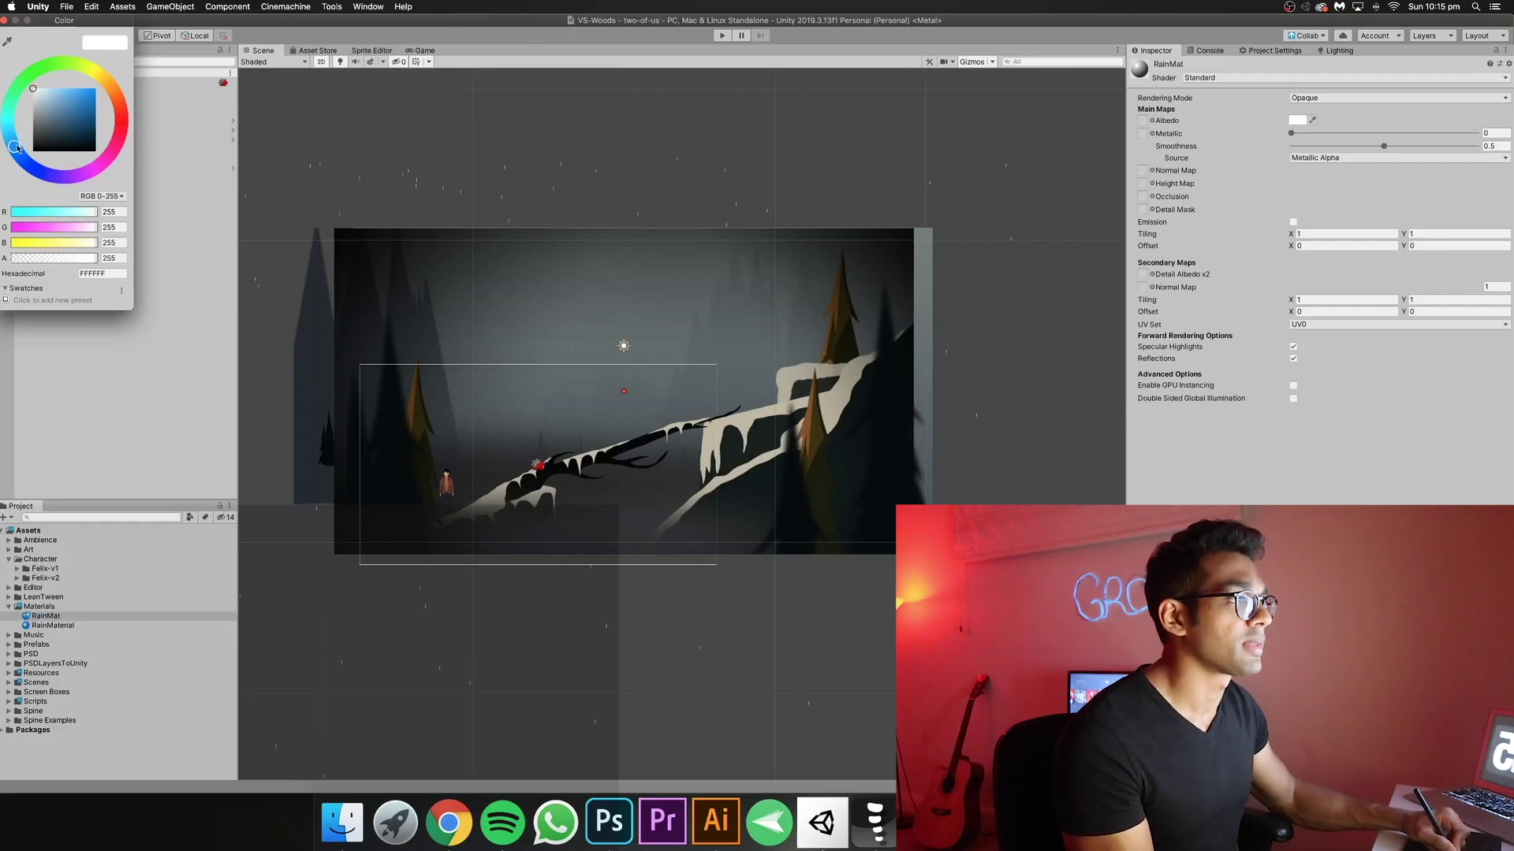
click(59, 88)
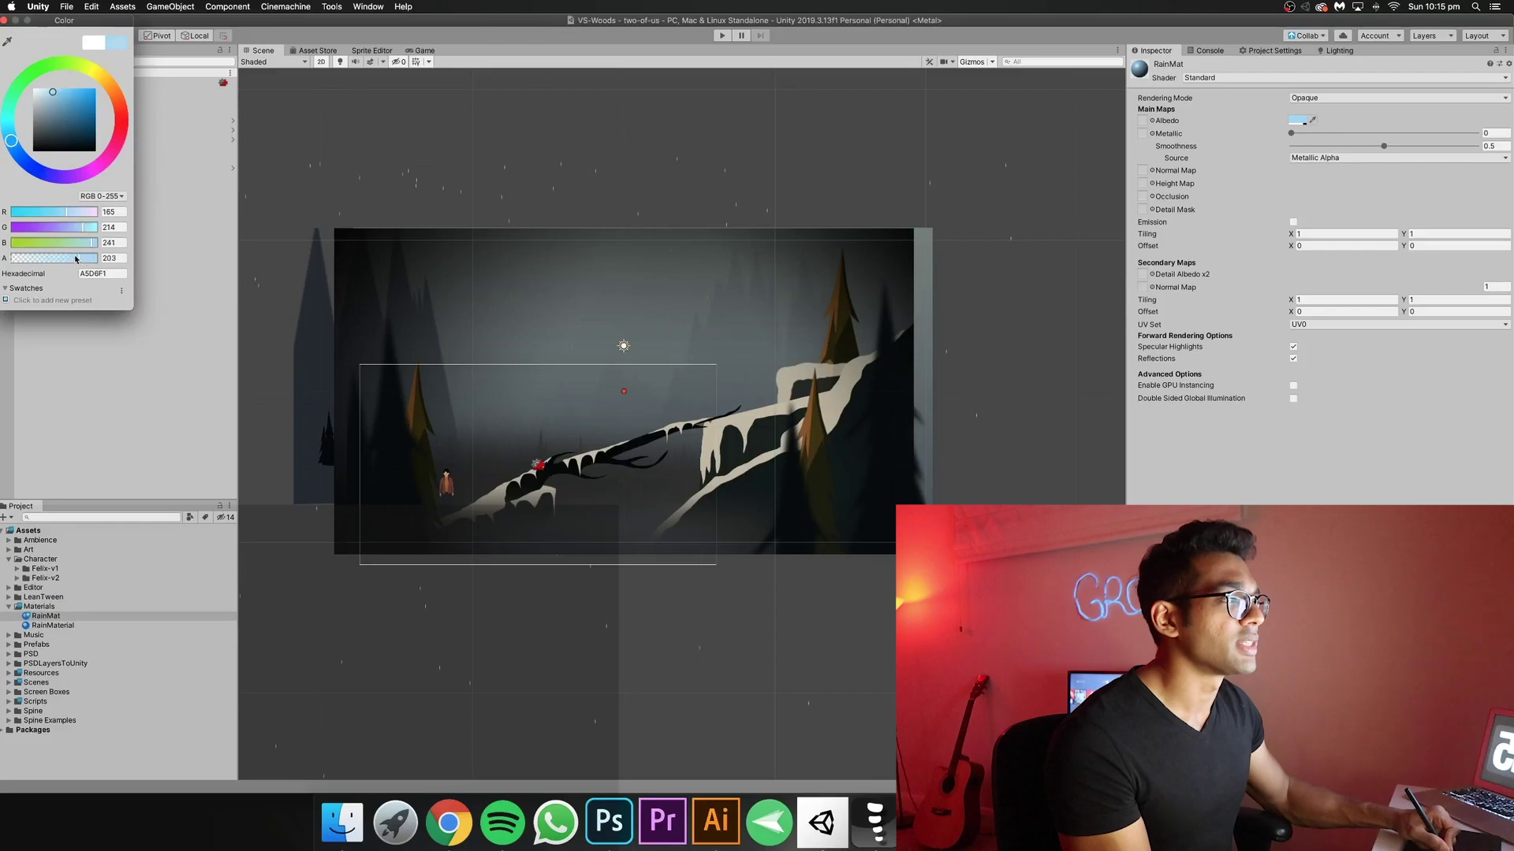
drag(59, 258, 66, 258)
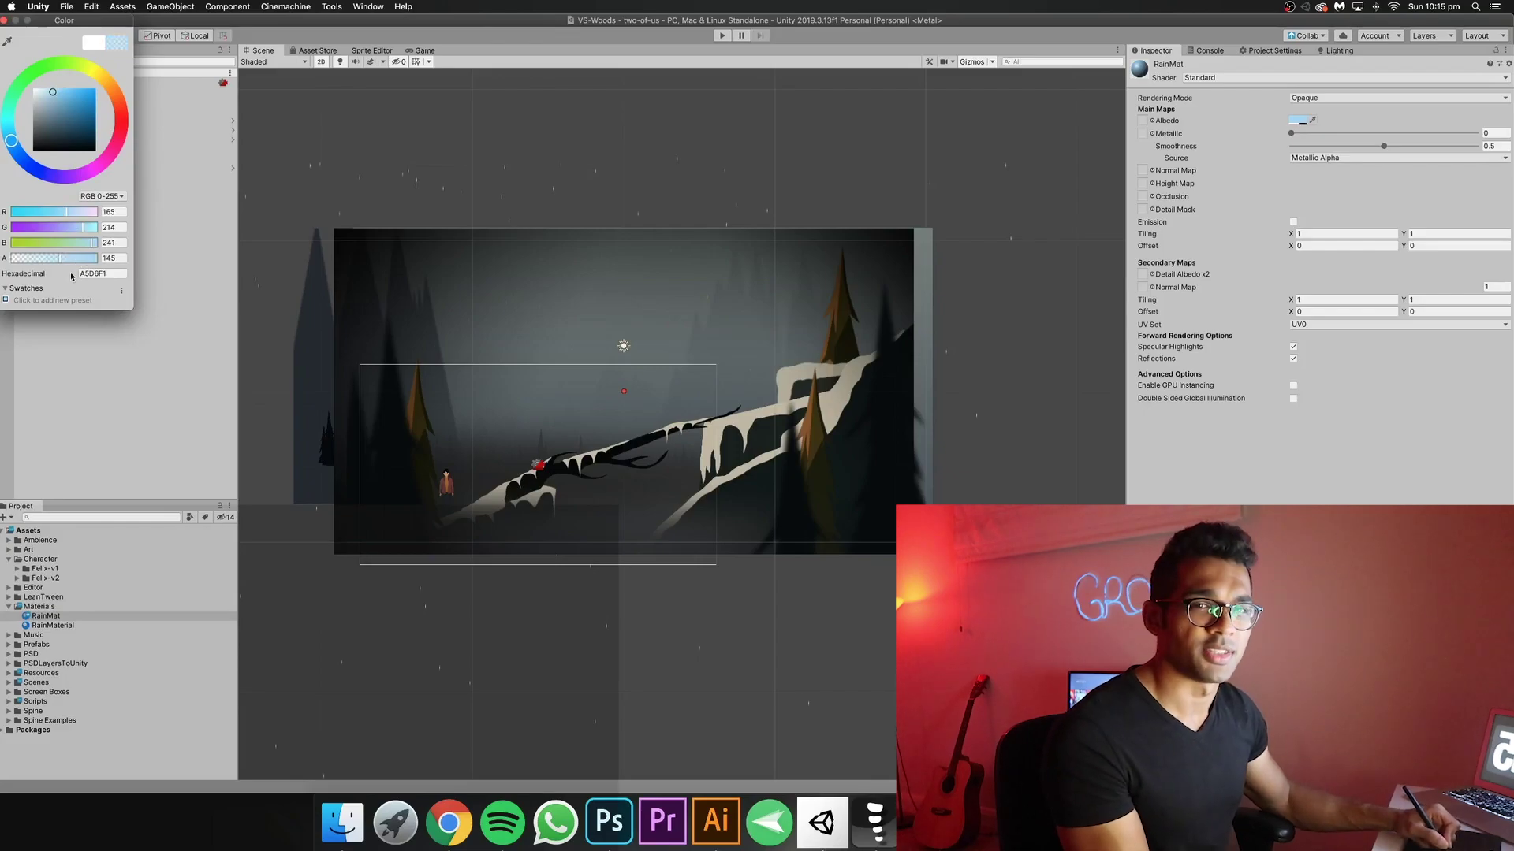
click(6, 20)
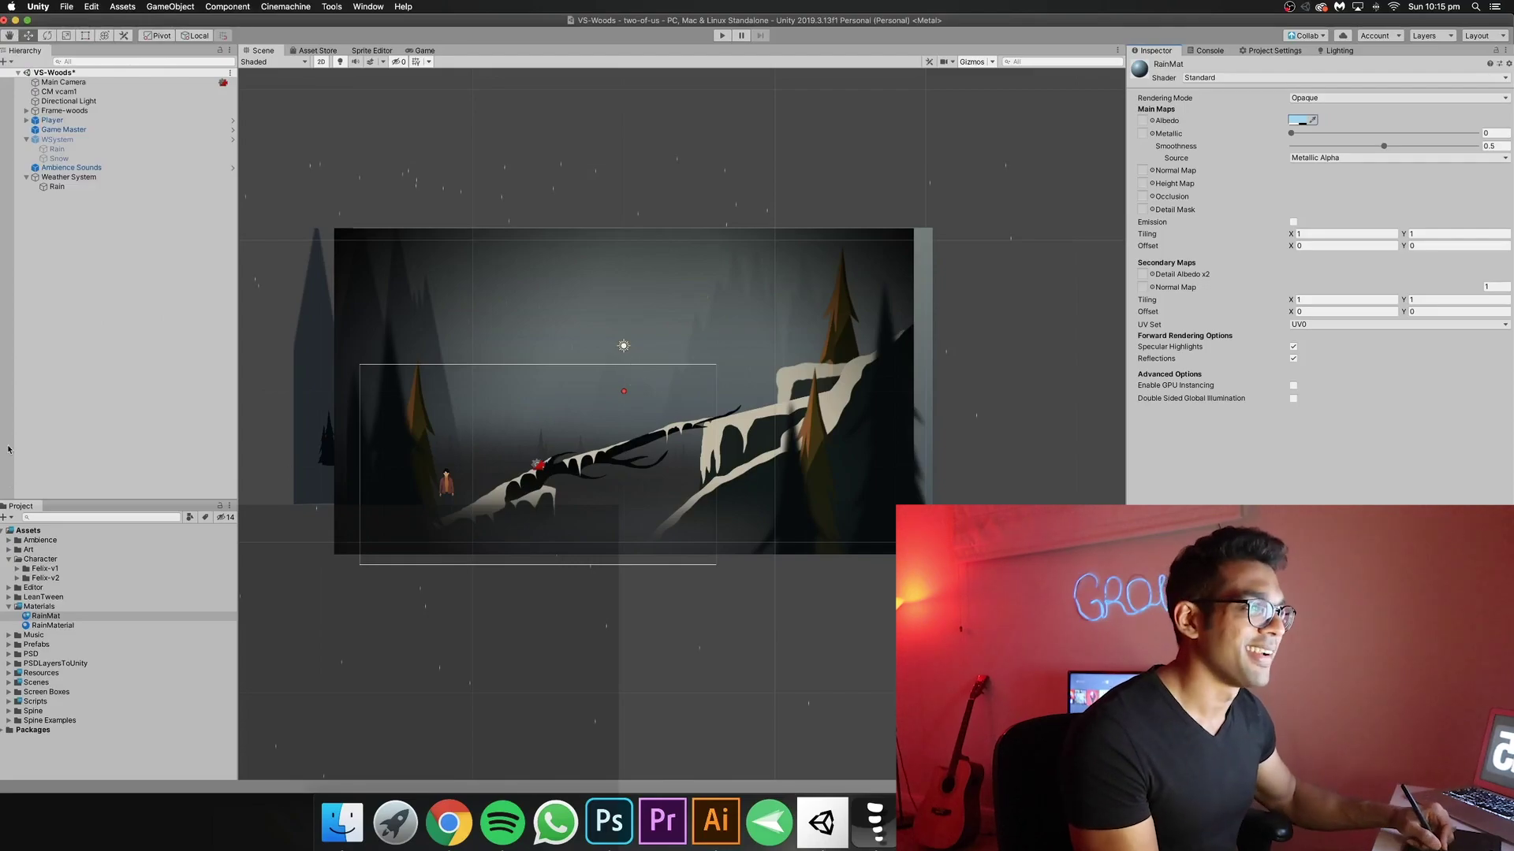
Assign the RainMat material to the Rain particle system's renderer and preview the drops in the Game view.
click(82, 187)
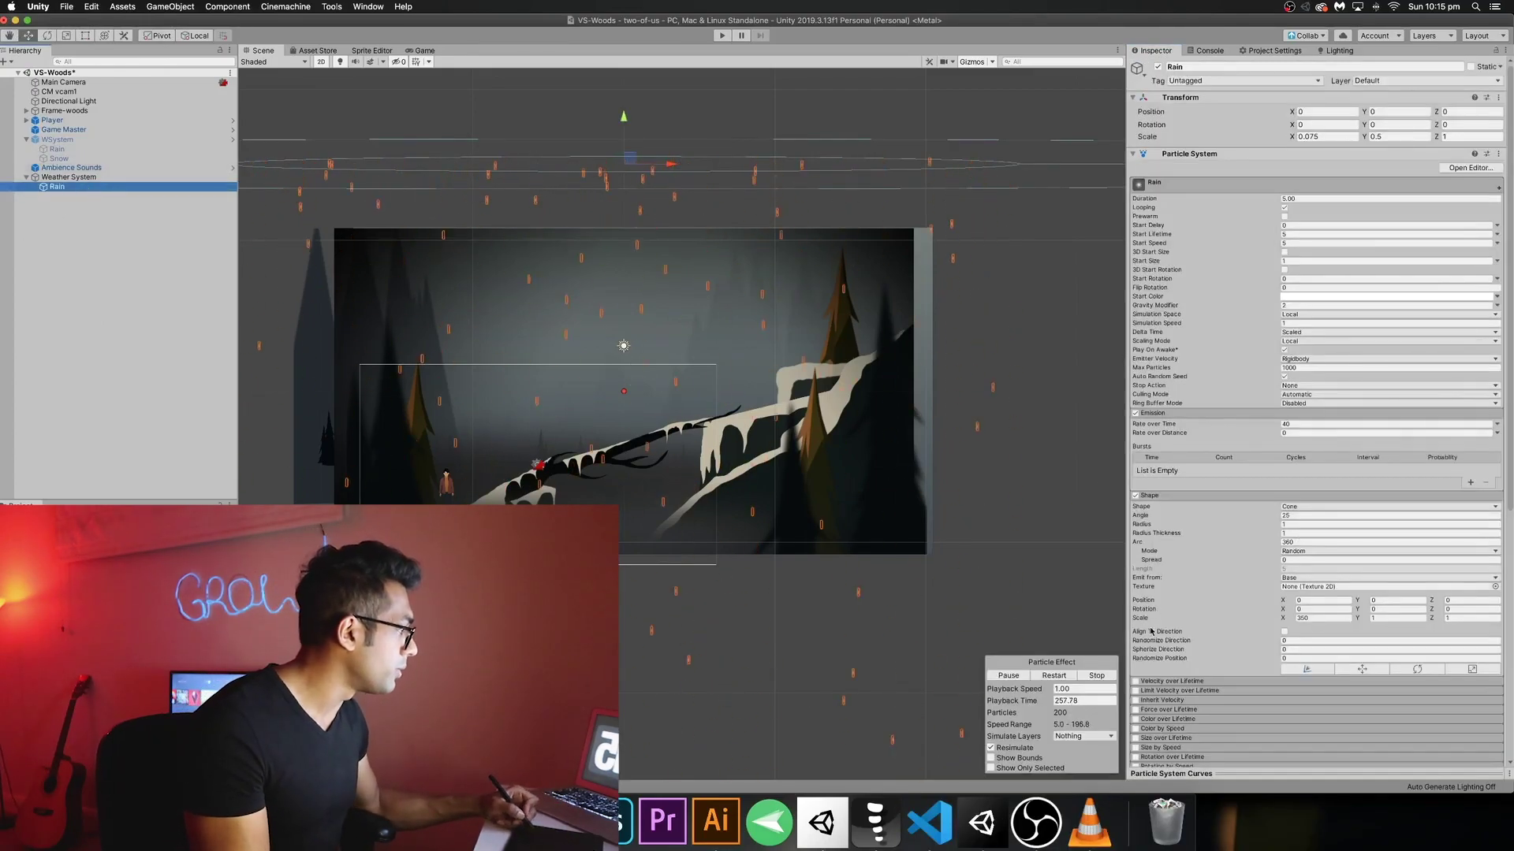
scroll(1230, 536, down, 10)
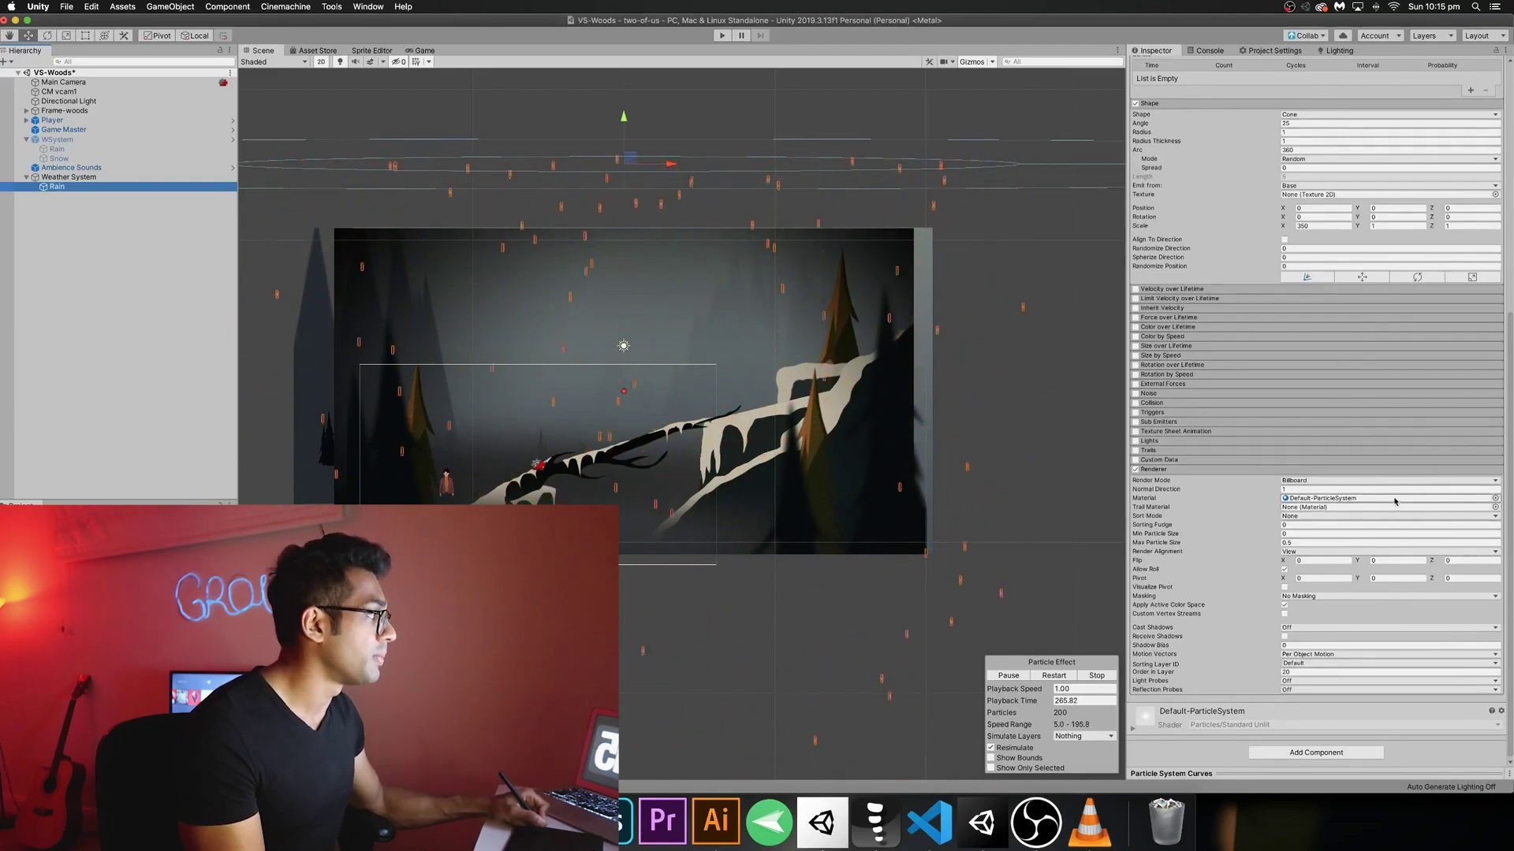
click(1495, 498)
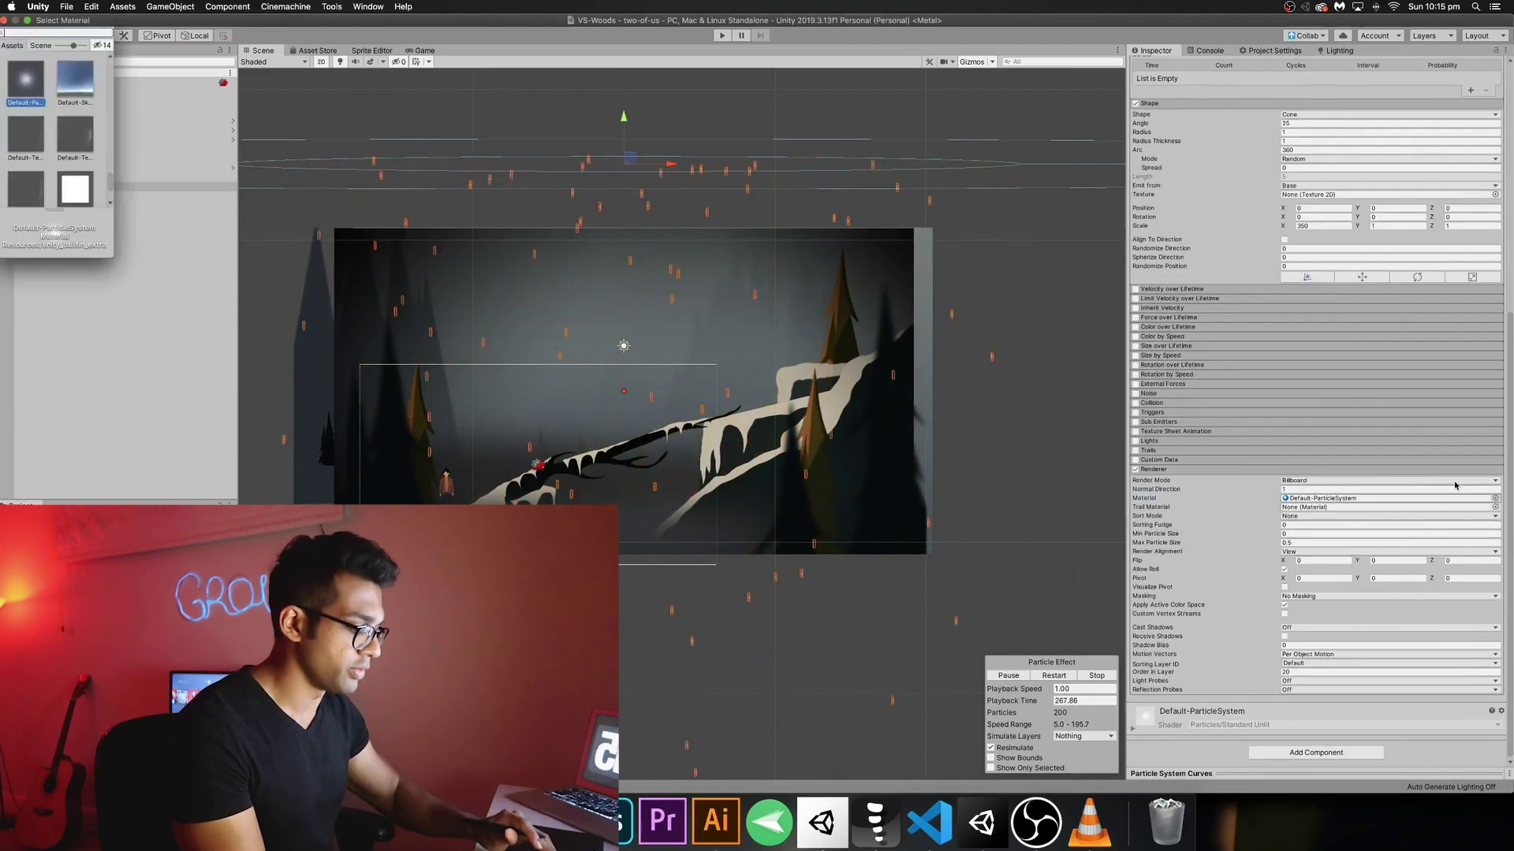
text(rain)
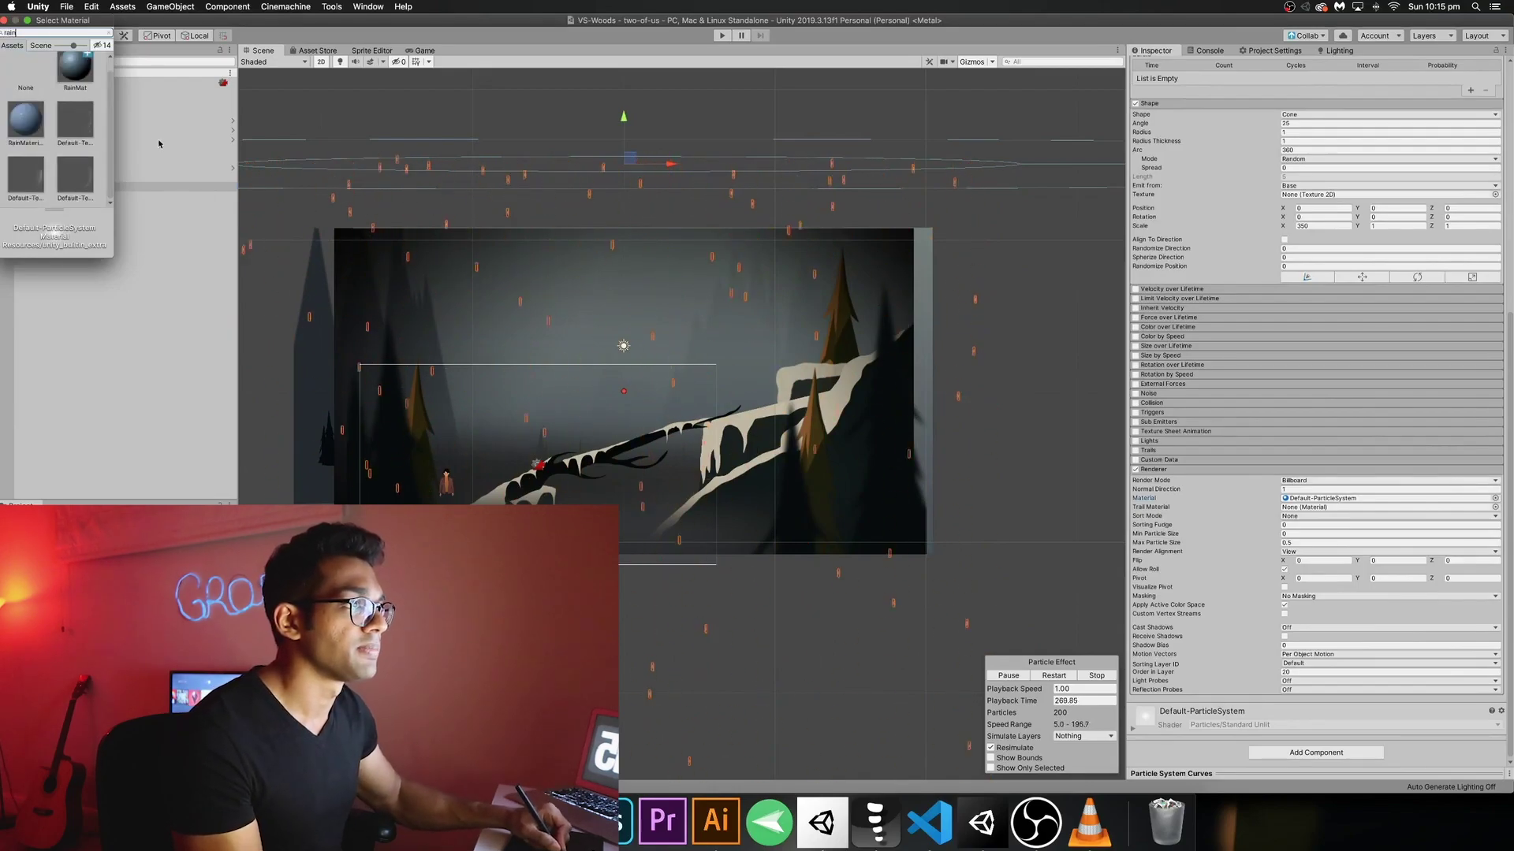
click(77, 66)
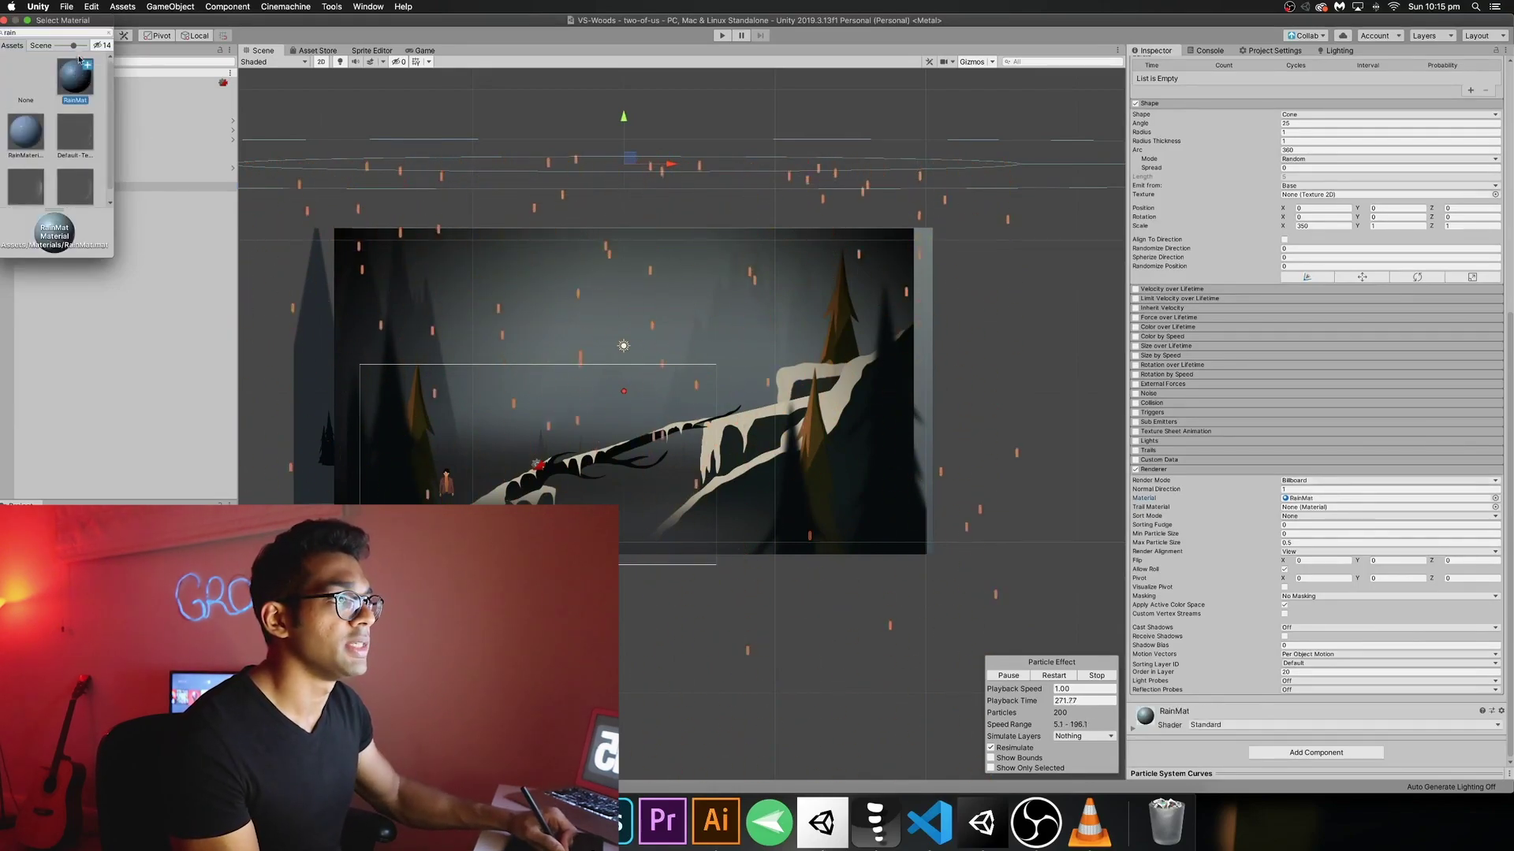
click(77, 66)
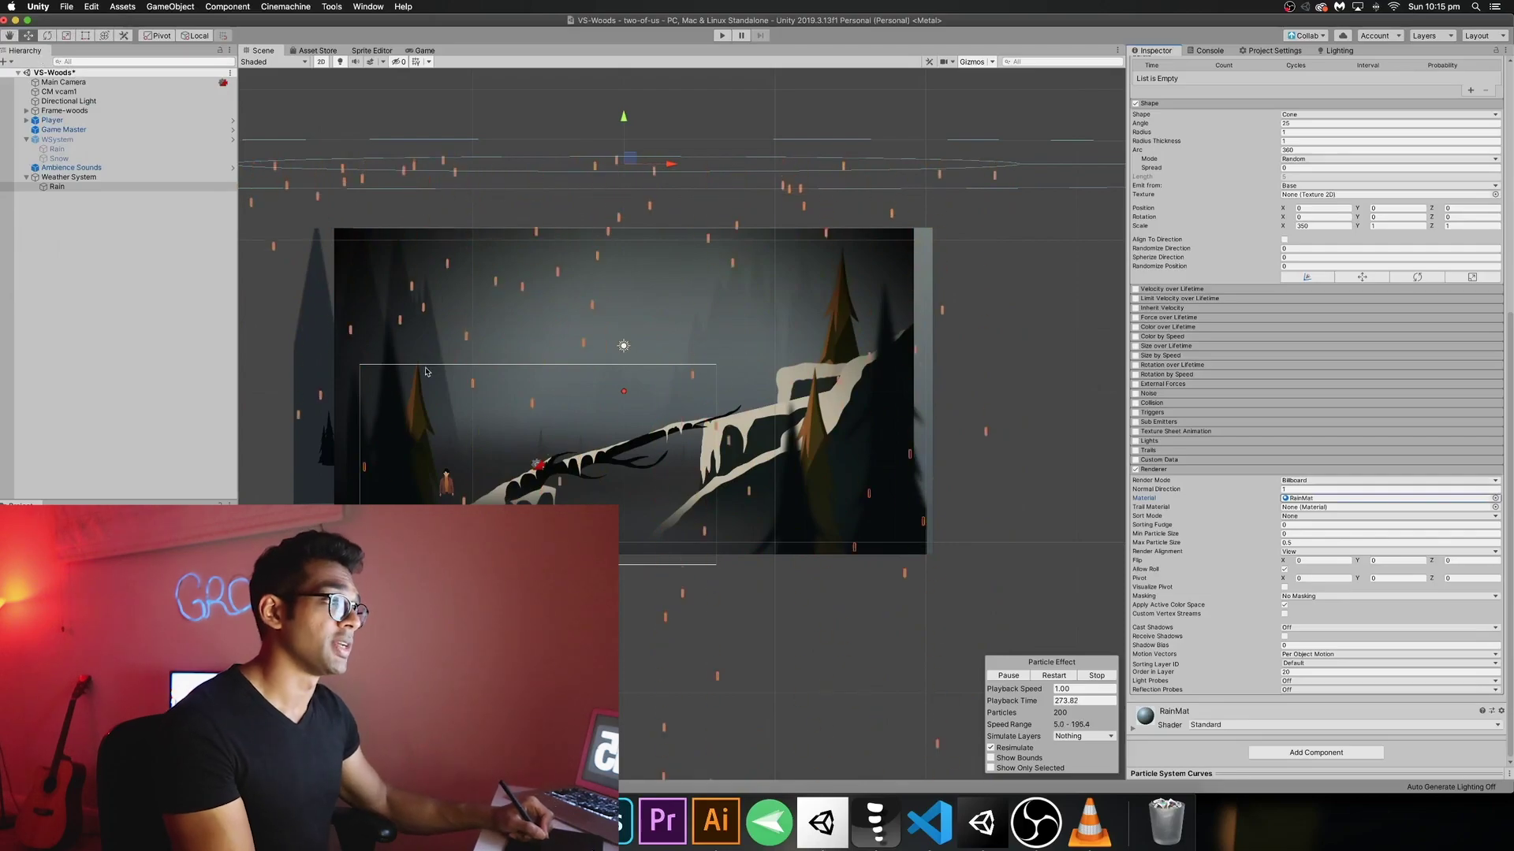
click(421, 51)
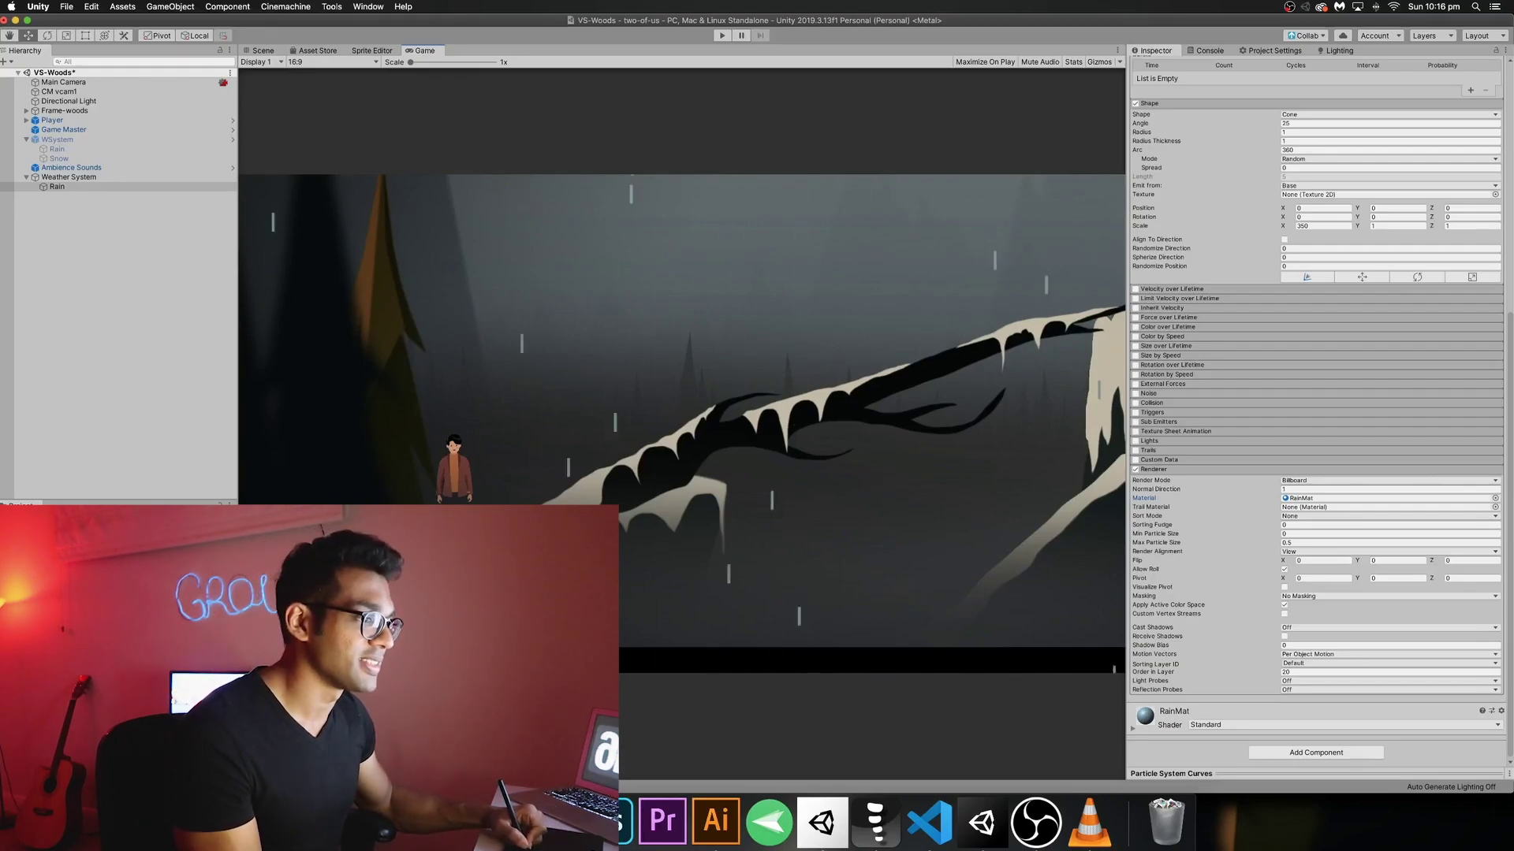
Darken the RainMat albedo to a grey-blue, hex 67808E with alpha 98.
click(71, 552)
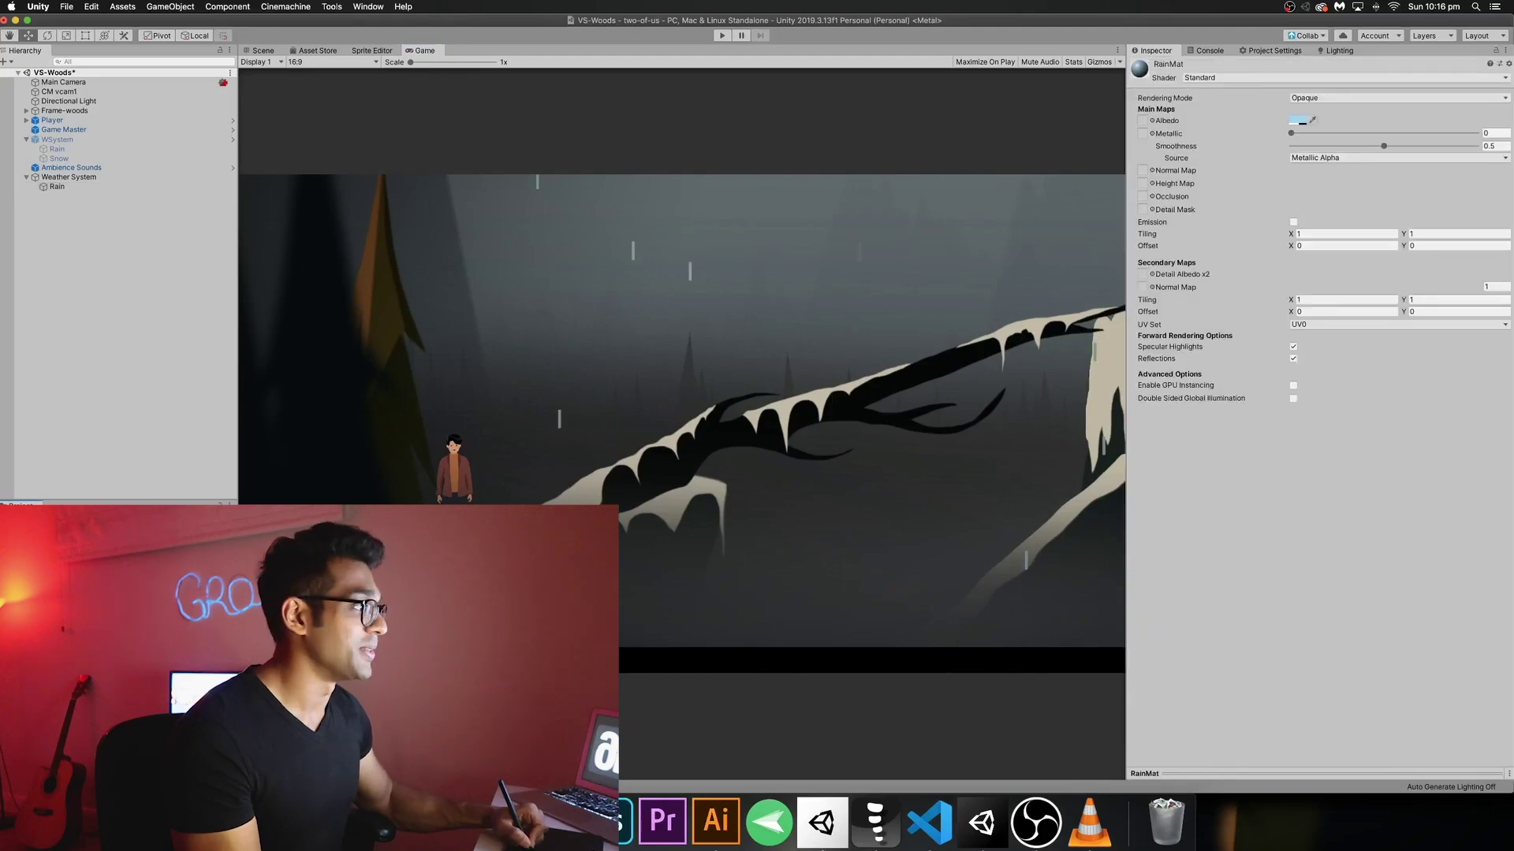
click(1297, 122)
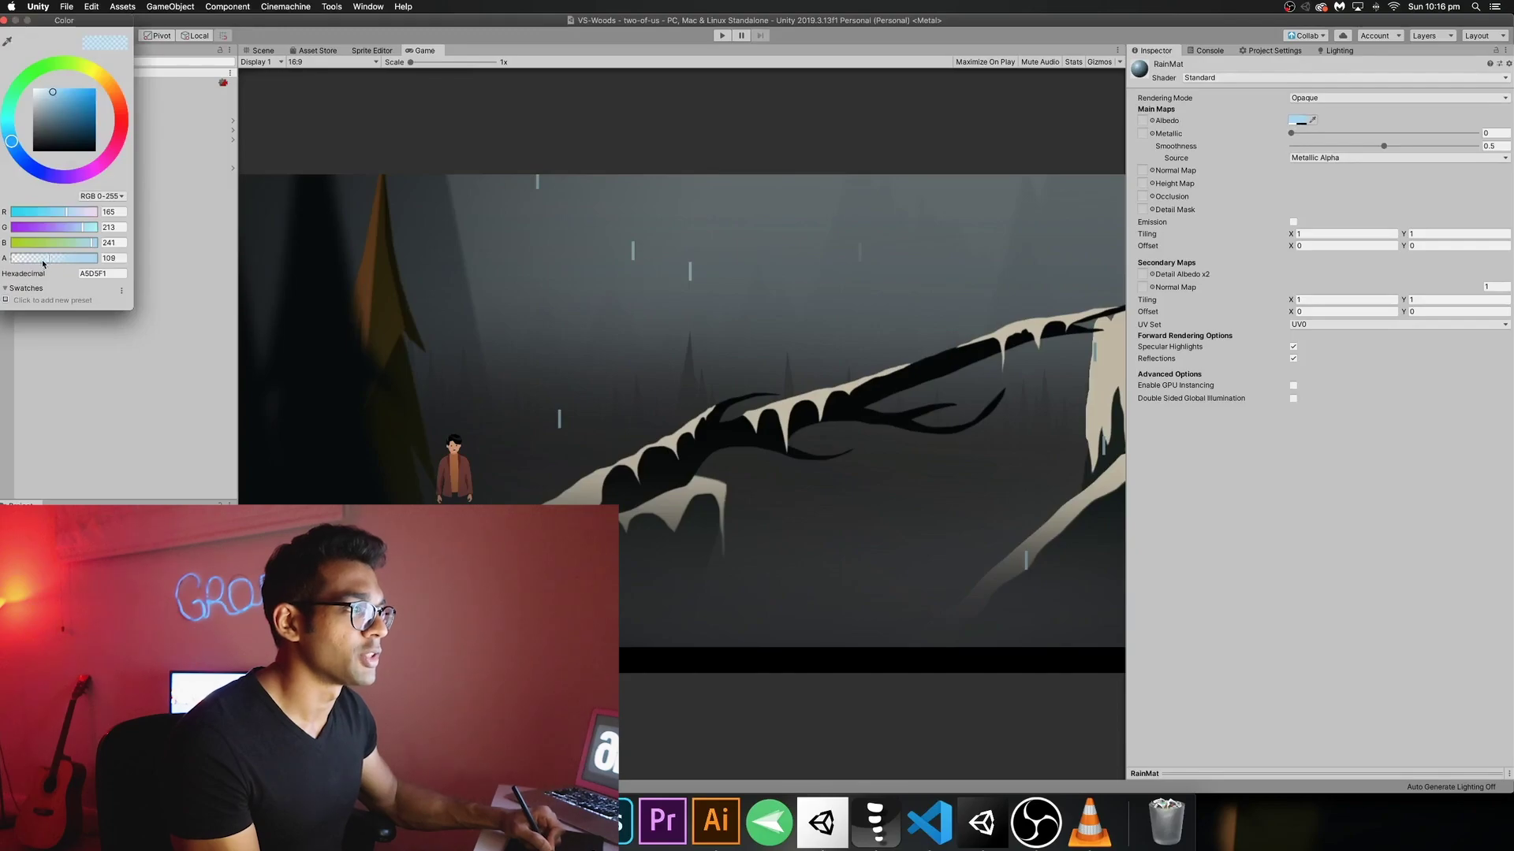
drag(52, 92, 50, 119)
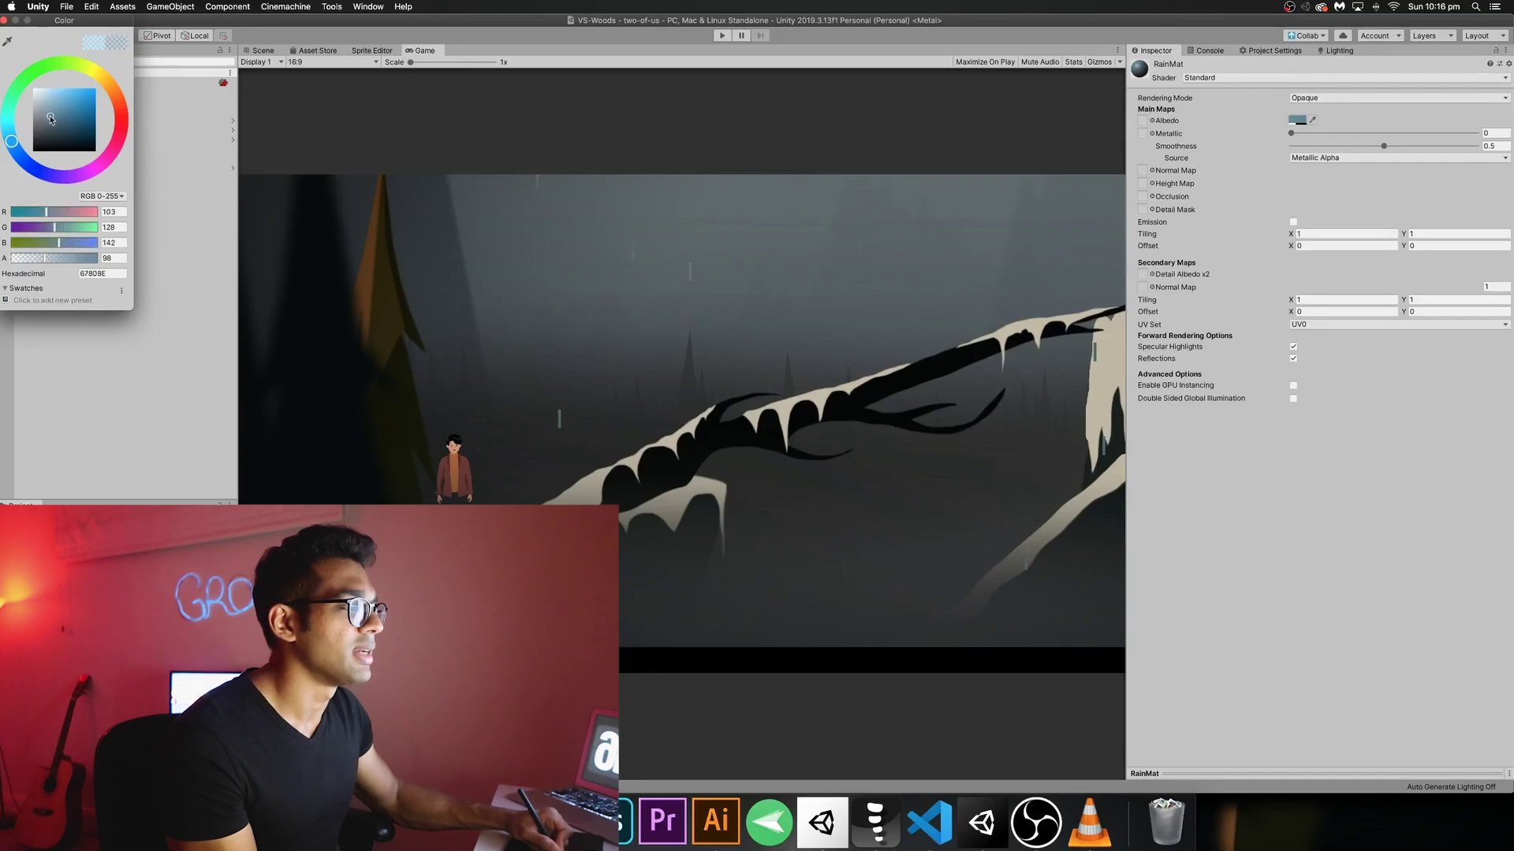
click(4, 19)
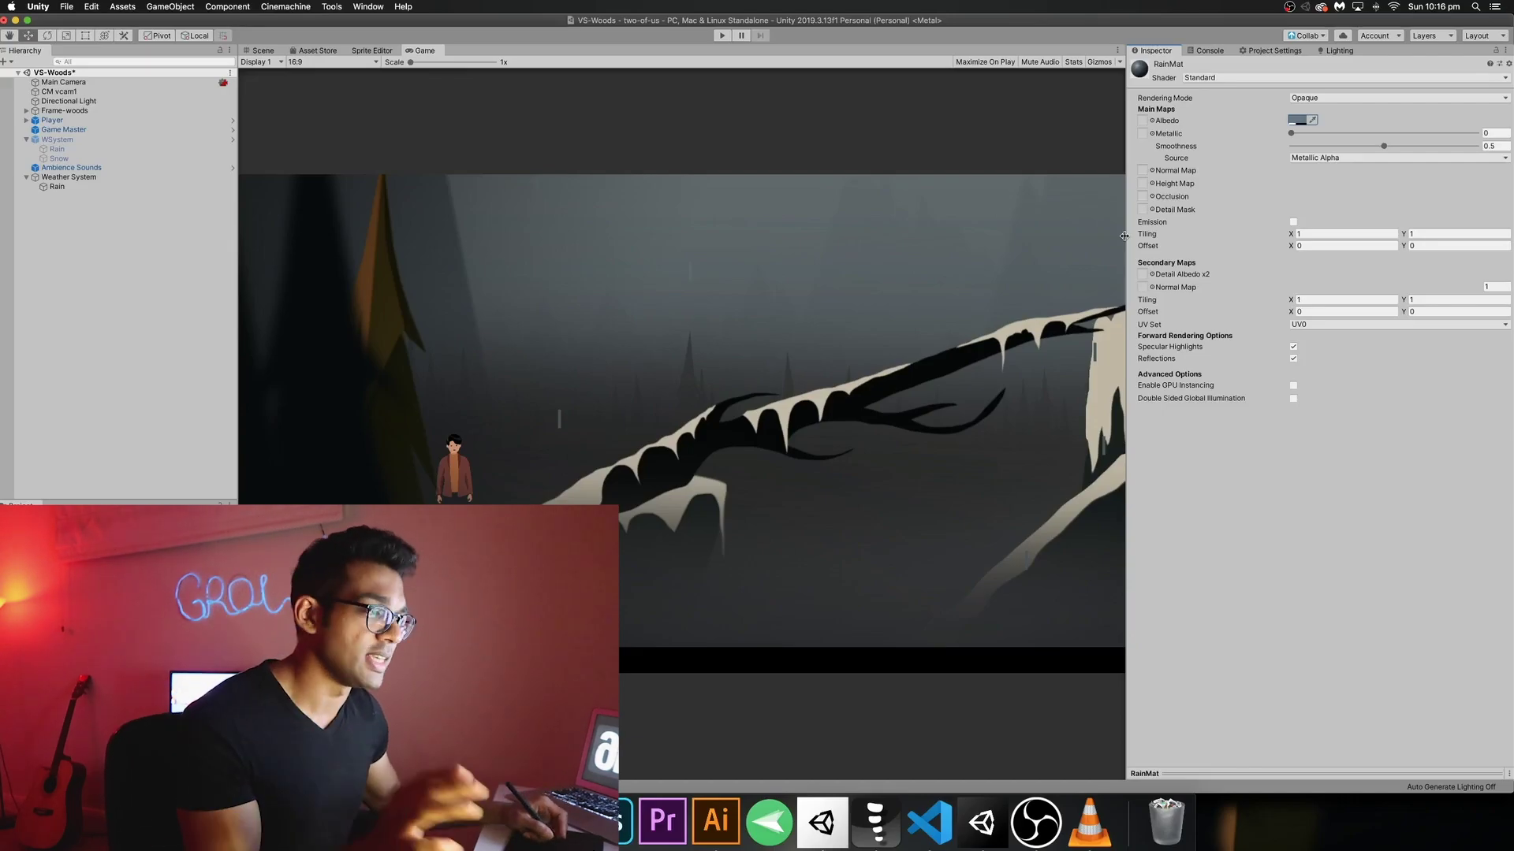
Switch to Visual Studio Code, replace the comment above Start in WeatherManager.cs with "public bool isRaining = false;" and save the script.
click(79, 187)
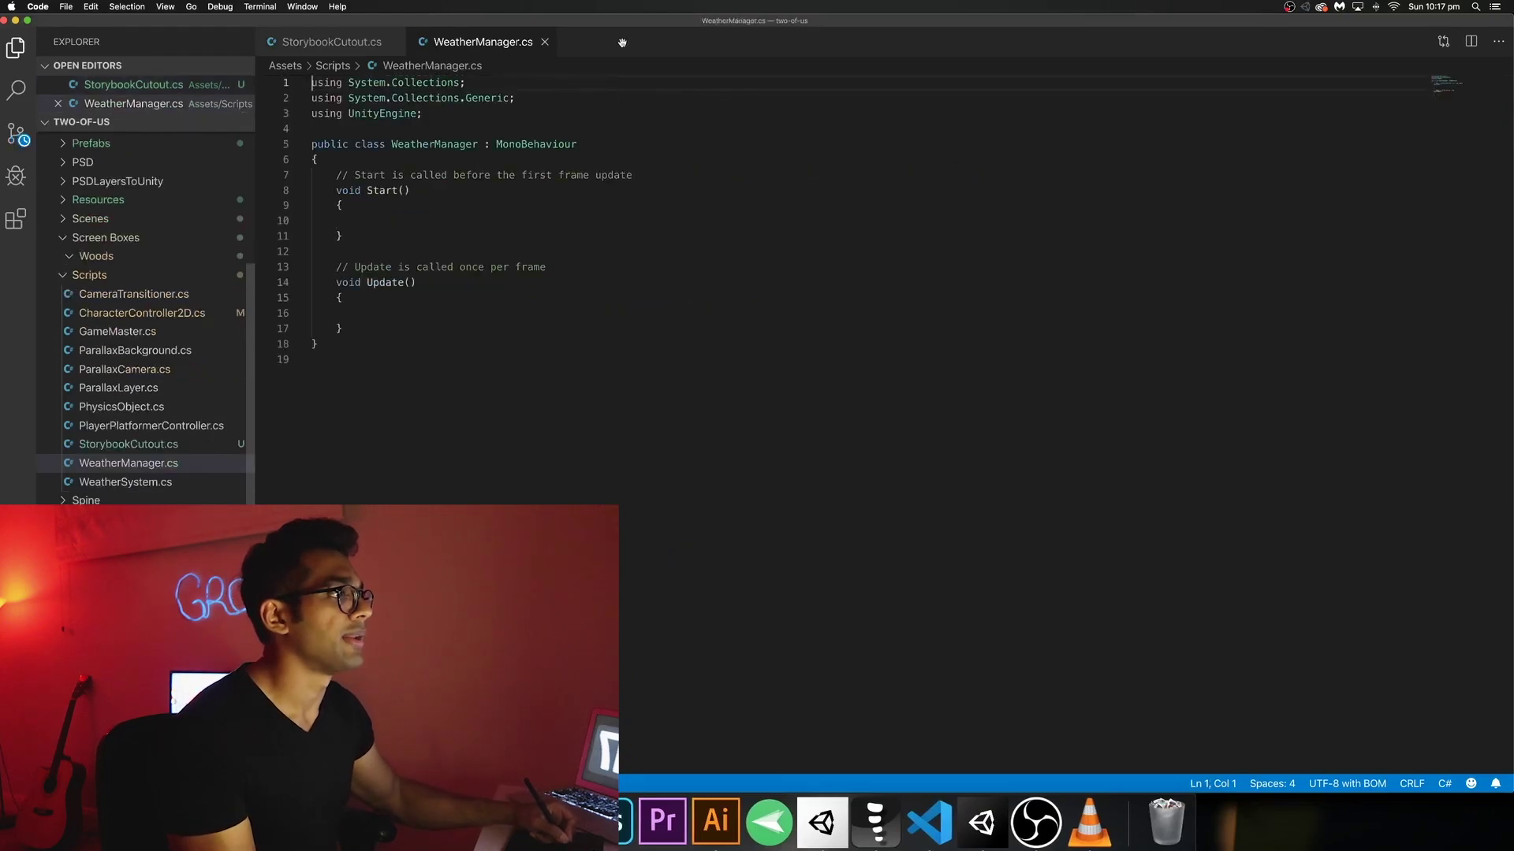
click(392, 42)
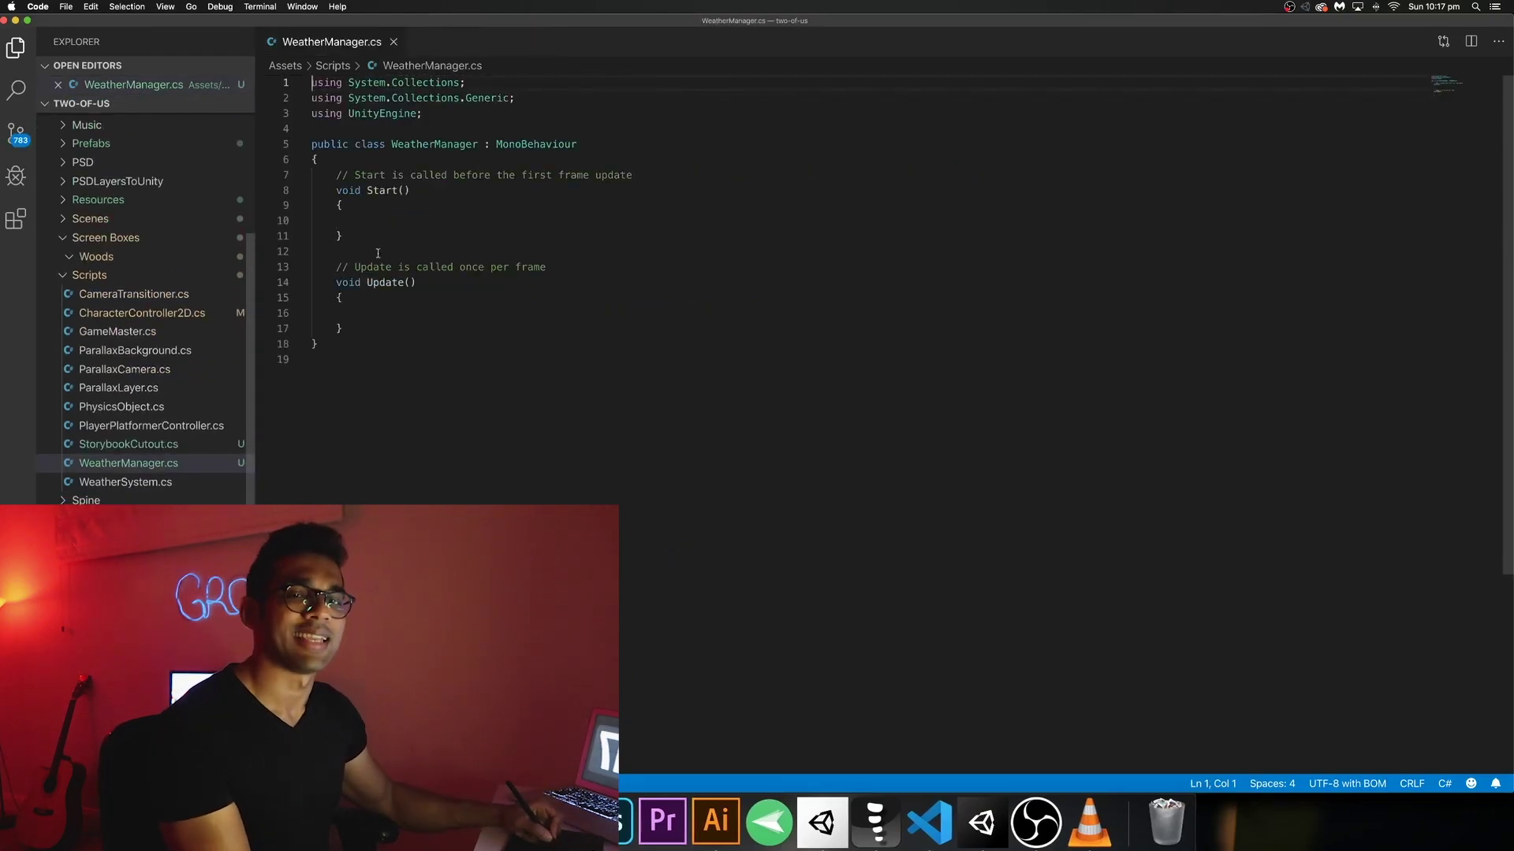
drag(338, 178, 639, 170)
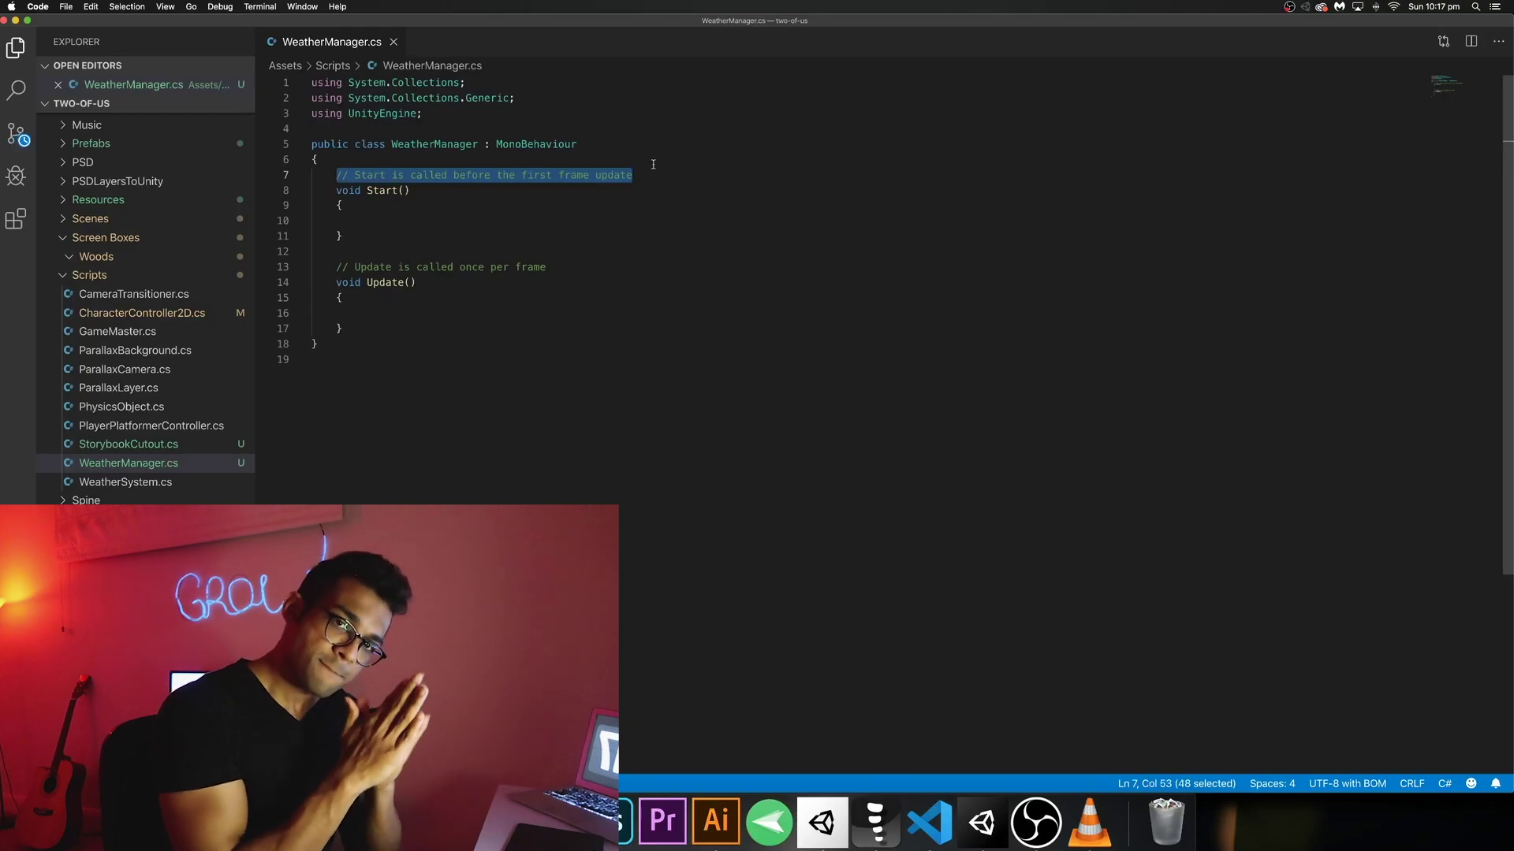
key(Return)
click(338, 175)
text(public bool isRaining = false;)
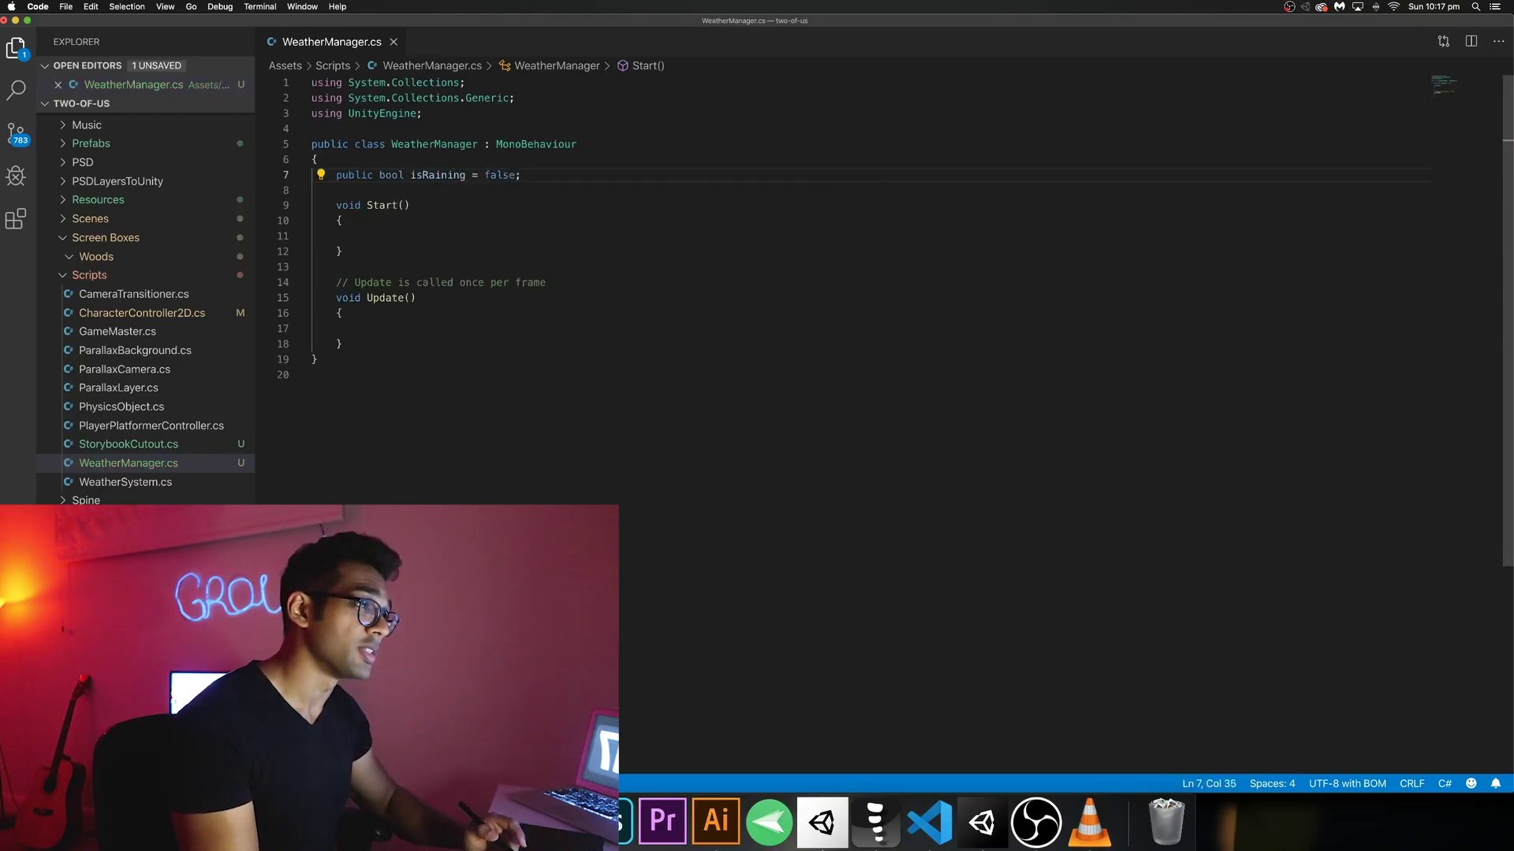
key(super+s)
Delete the comment line above the Update method in WeatherManager.cs.
click(457, 283)
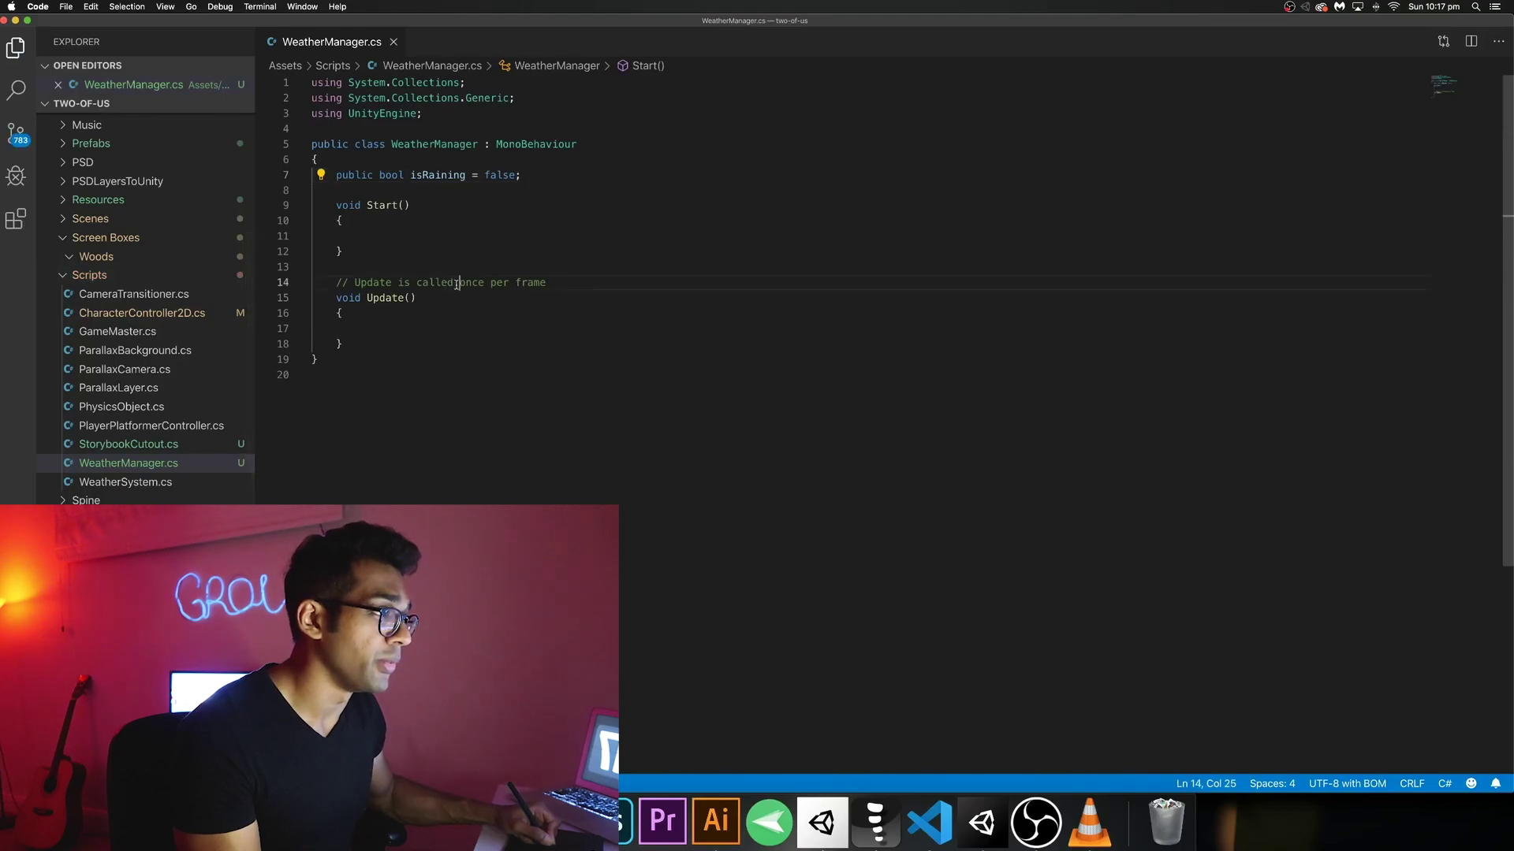
triple_click(457, 283)
key(BackSpace)
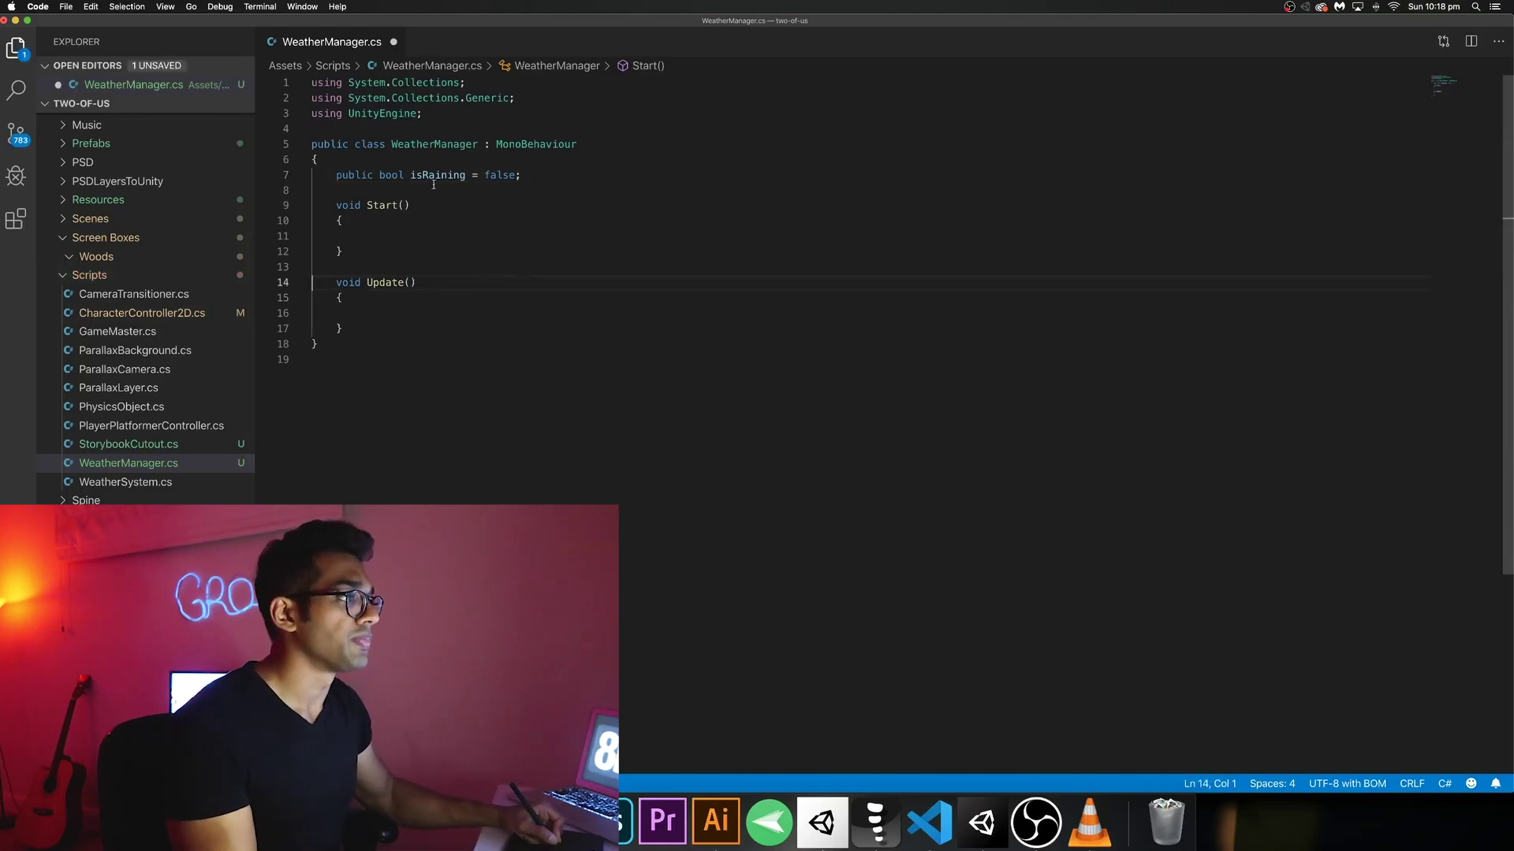
click(367, 328)
key(Return)
key(Return)
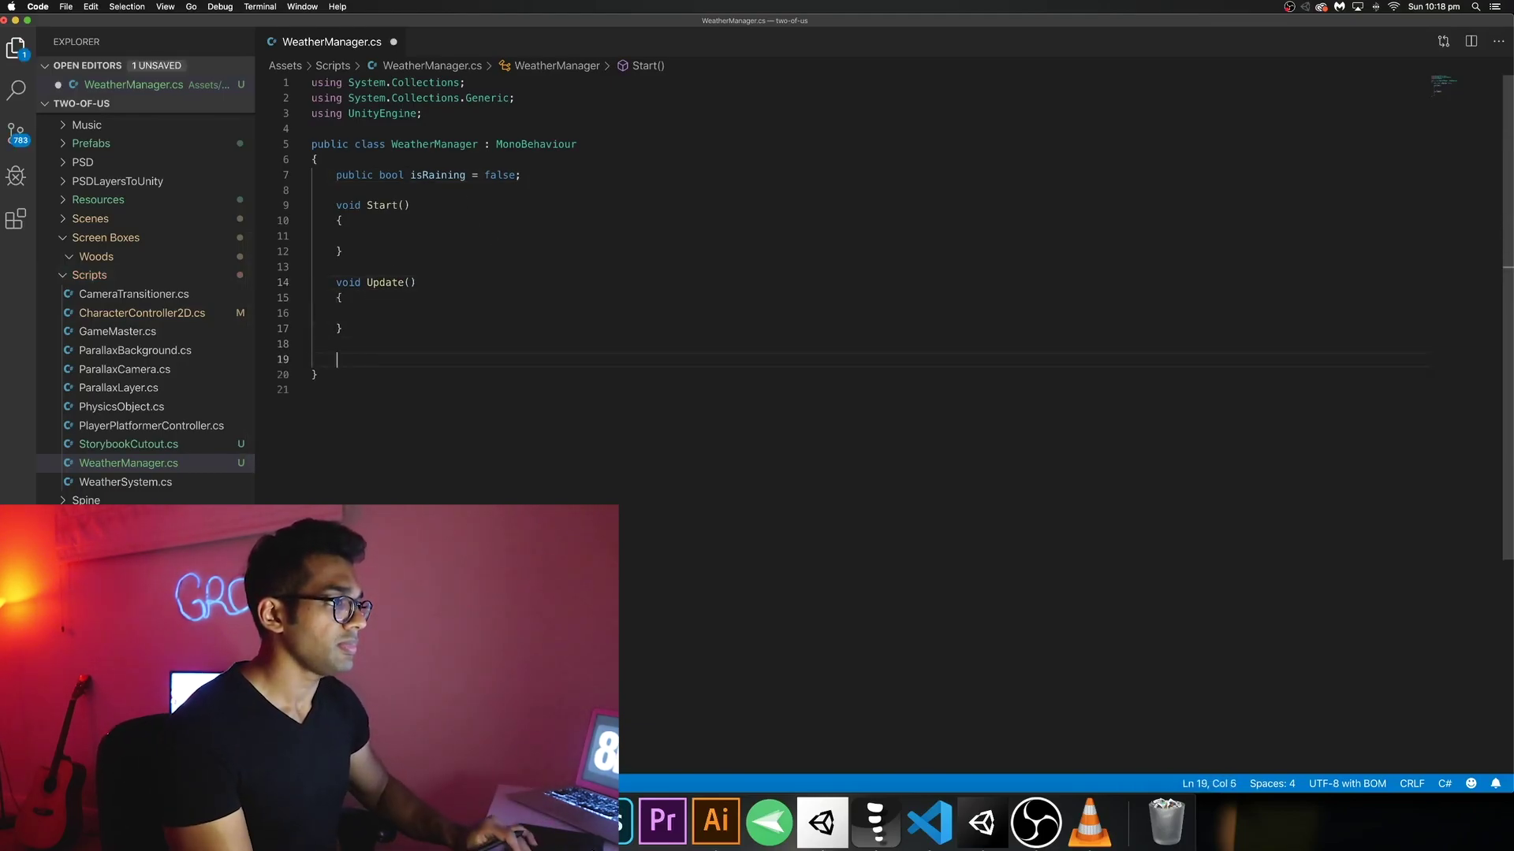
key(Return)
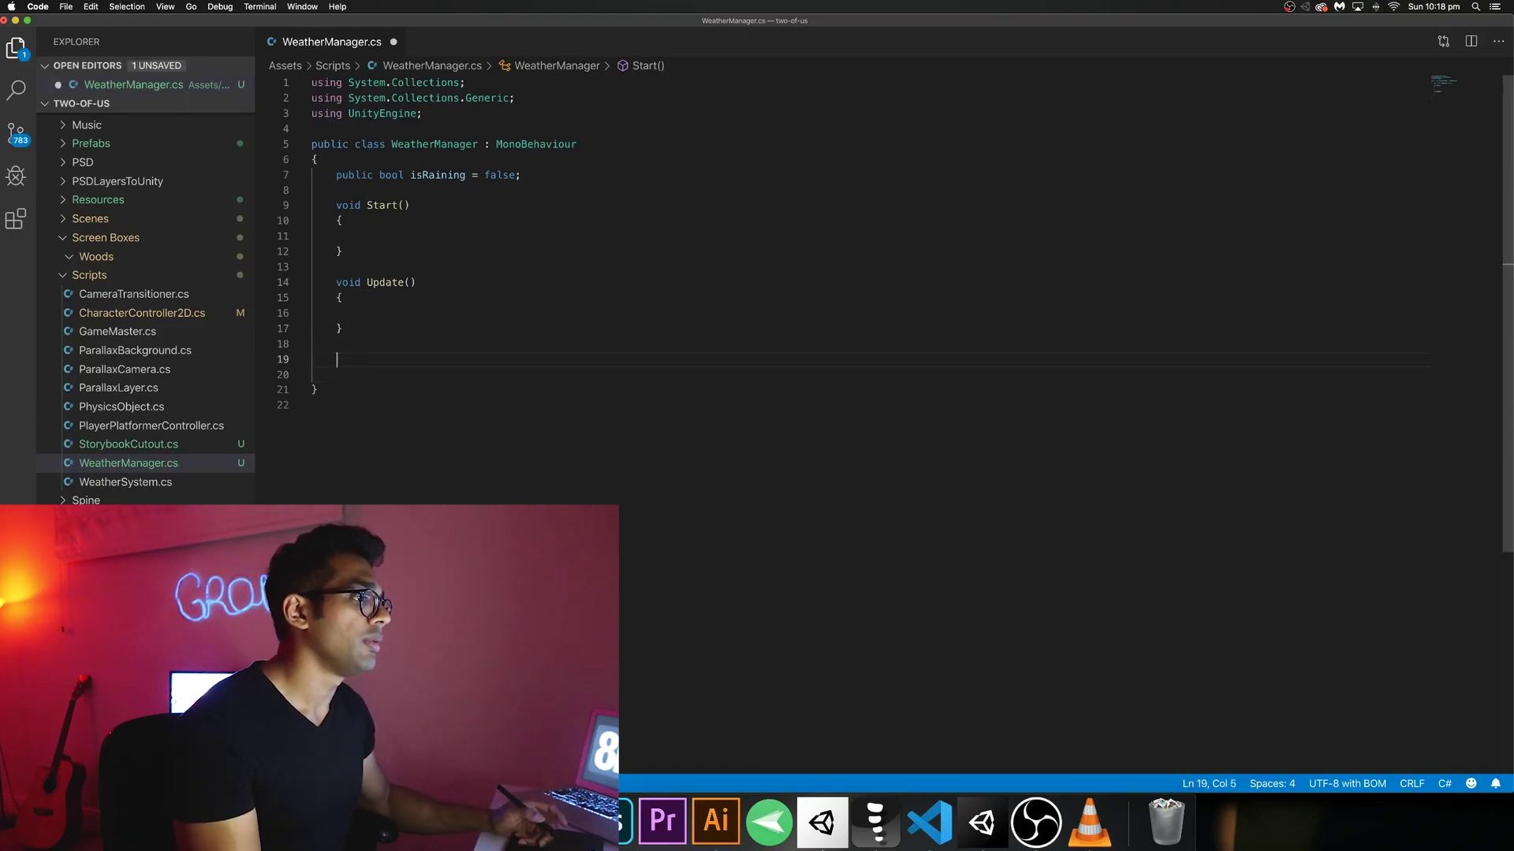
key(super+s)
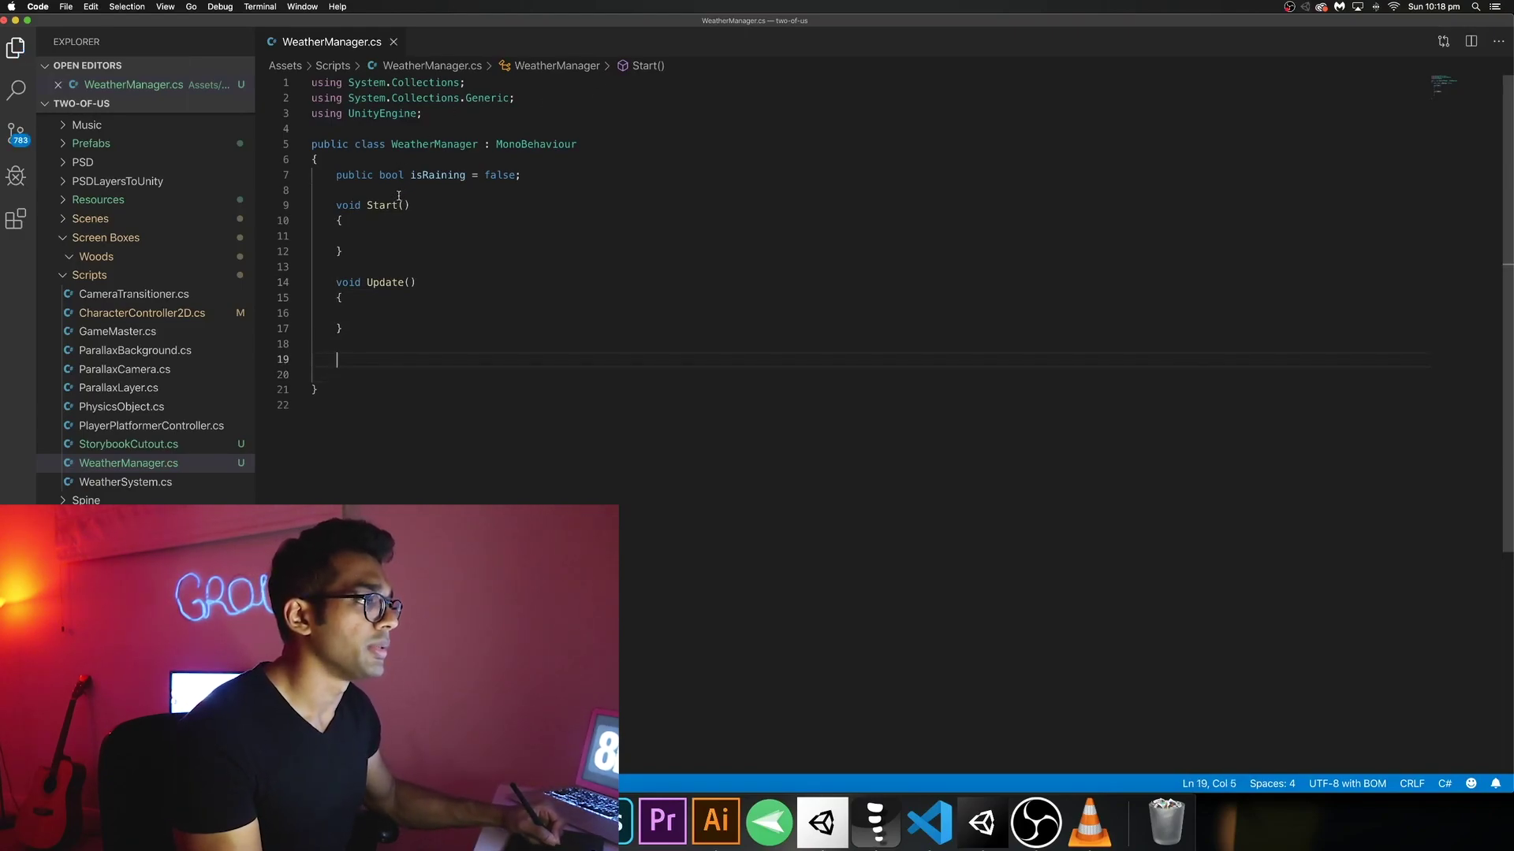
key(shift+Up)
key(shift+Up)
key(BackSpace)
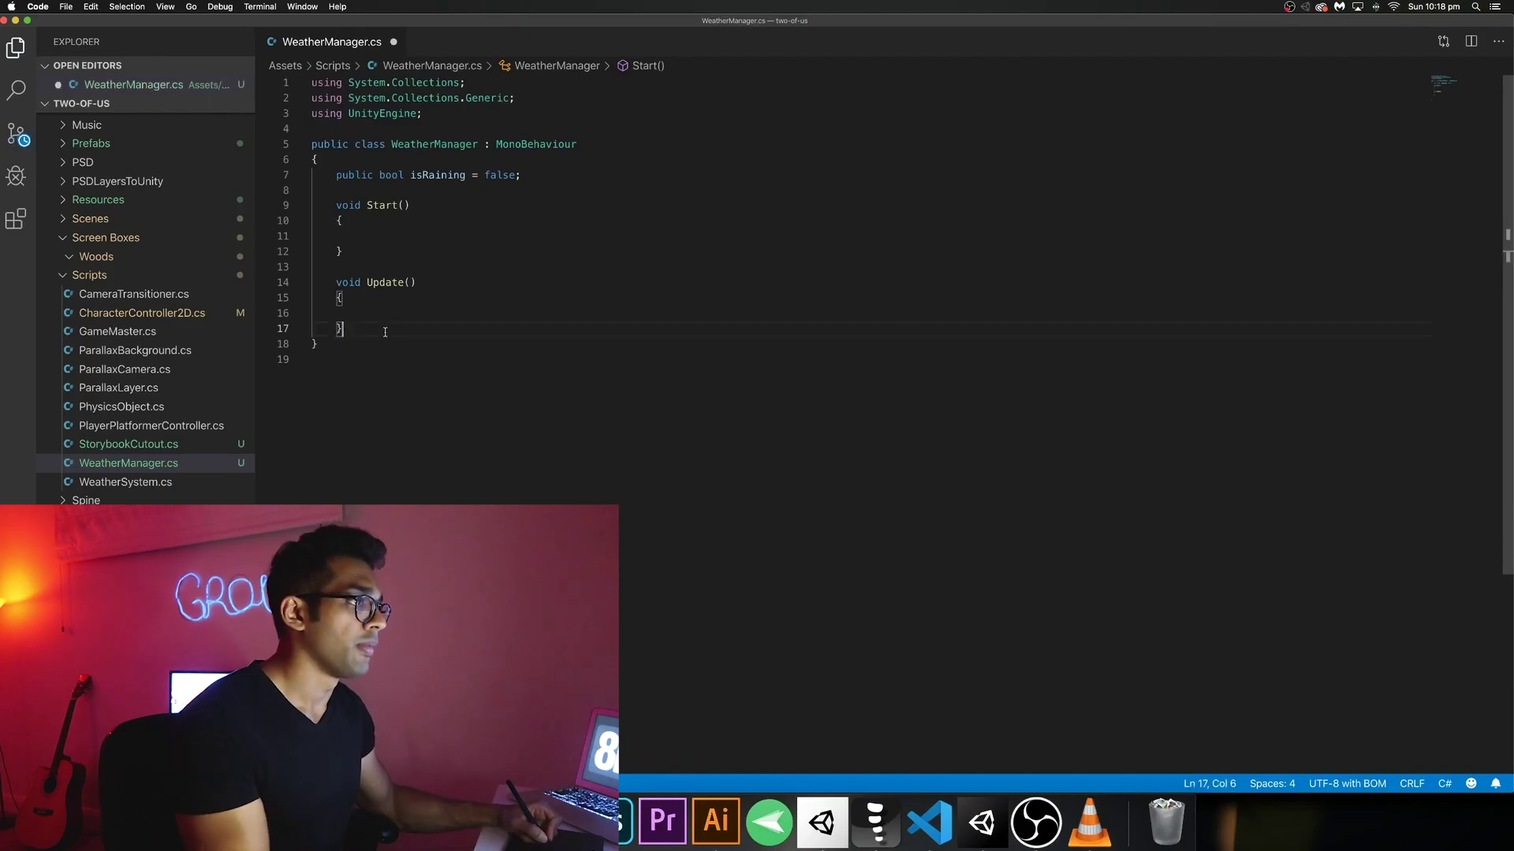
Save the WeatherManager.cs script.
key(super+s)
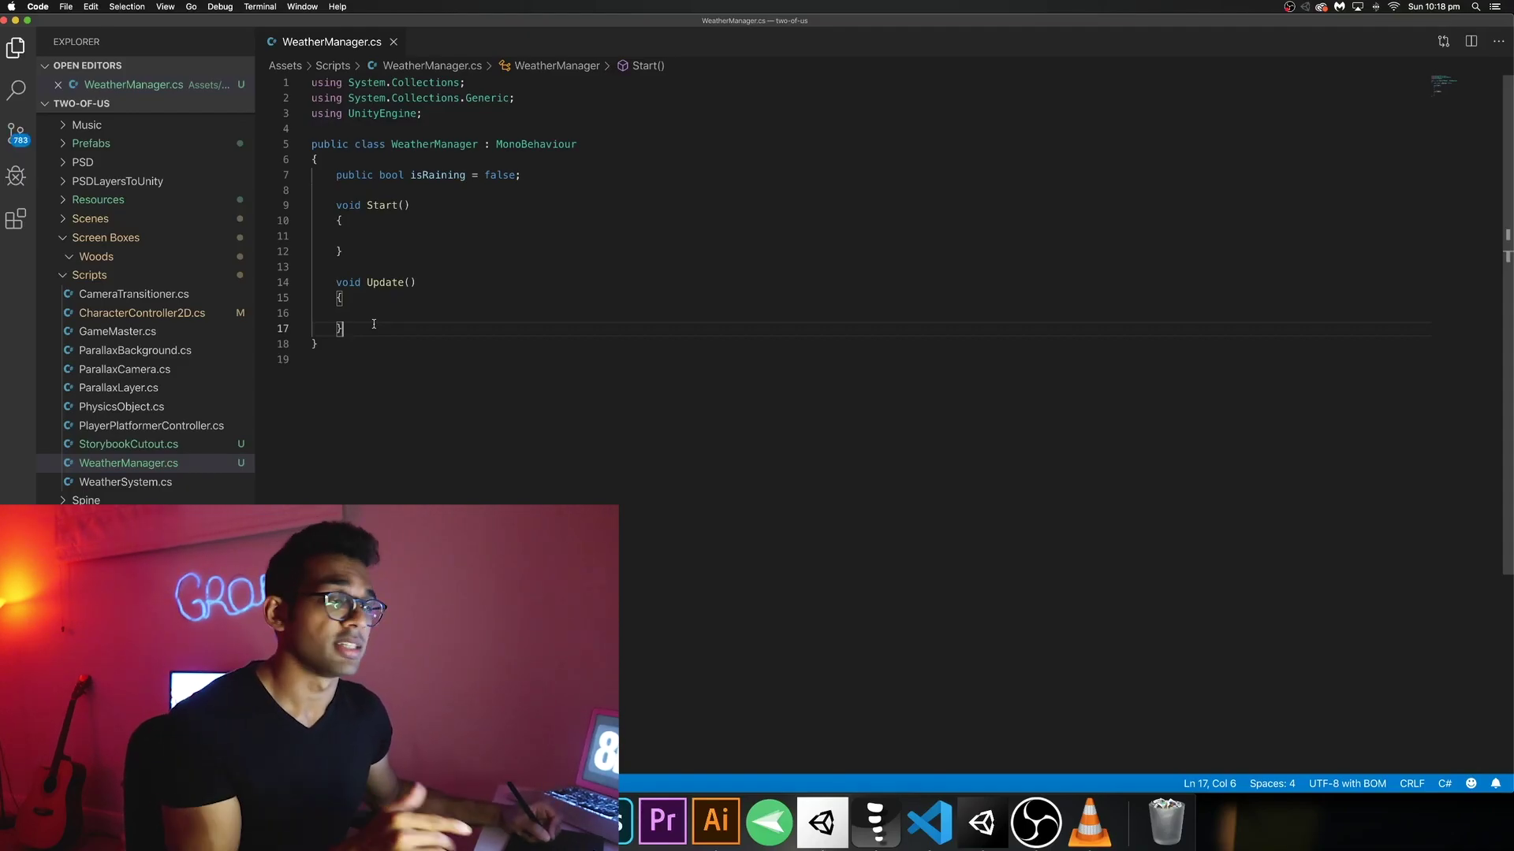
Declare "public GameObject rainSystem;" below the isRaining variable in WeatherManager.cs.
click(546, 174)
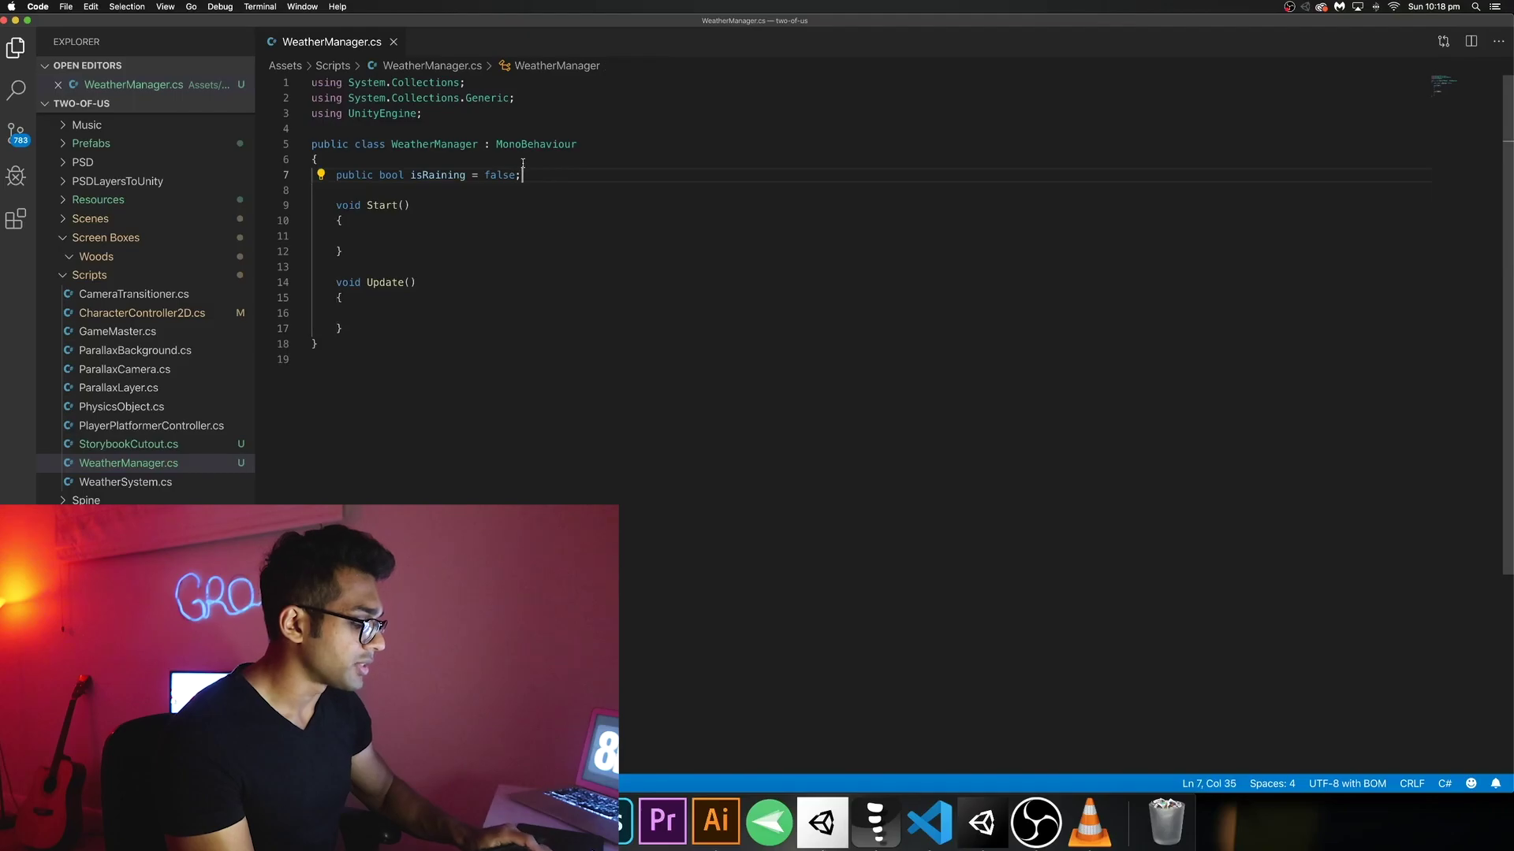
key(Return)
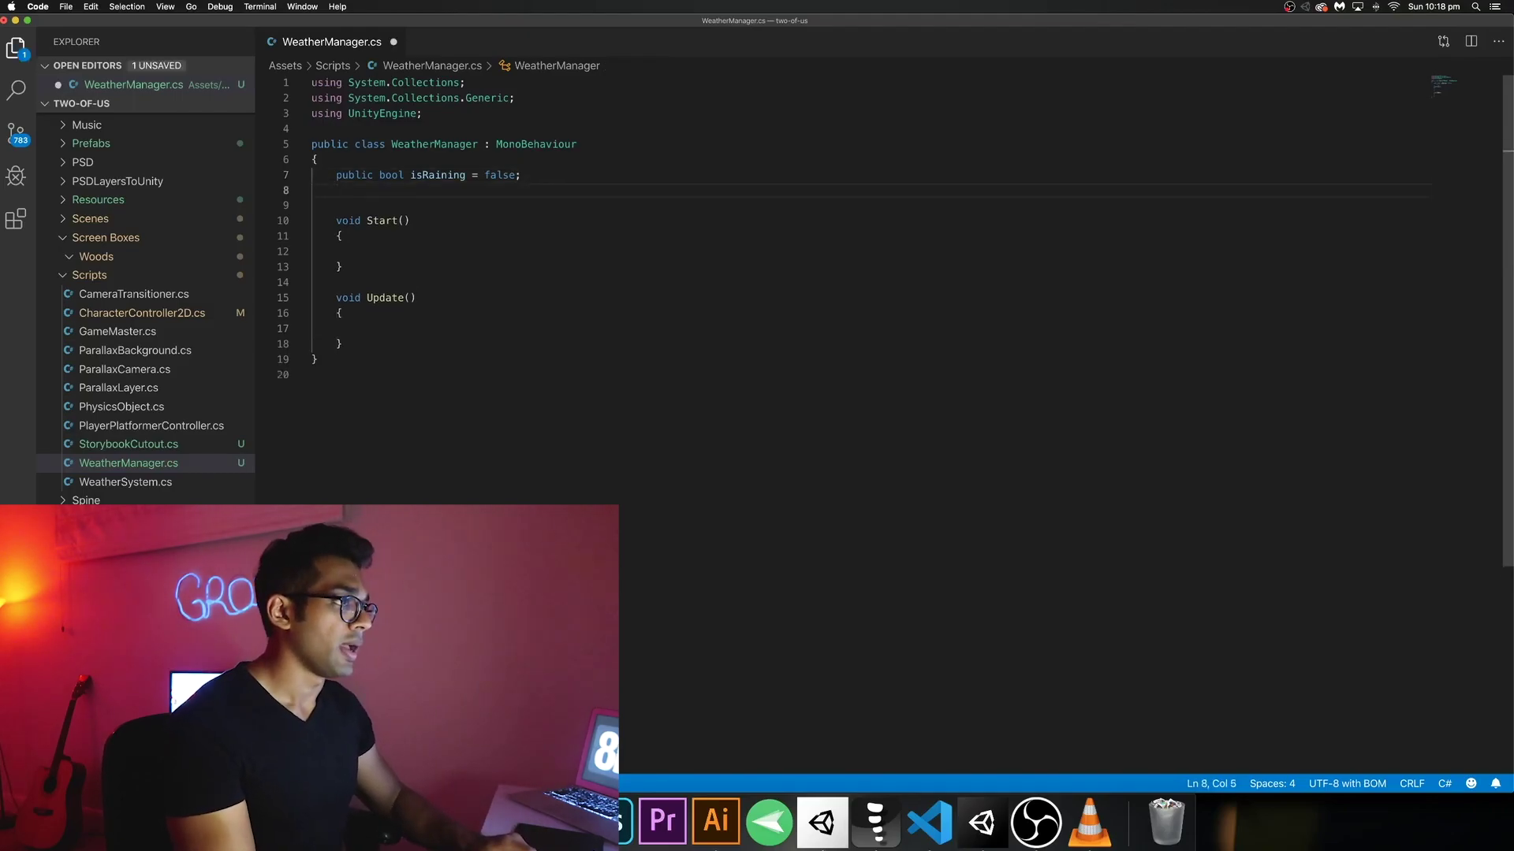
text(public )
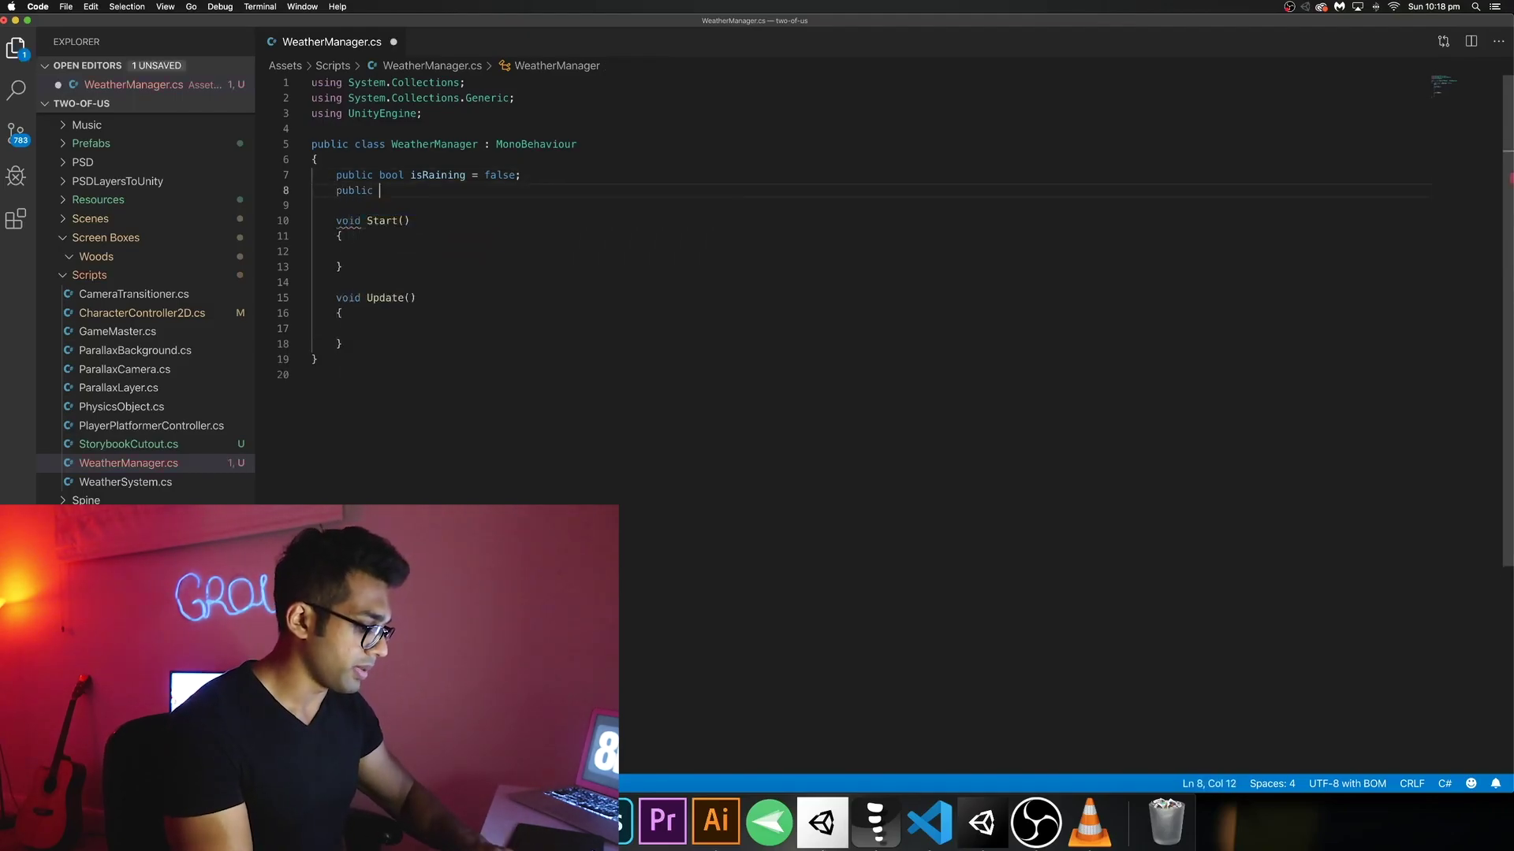
text(GameObject)
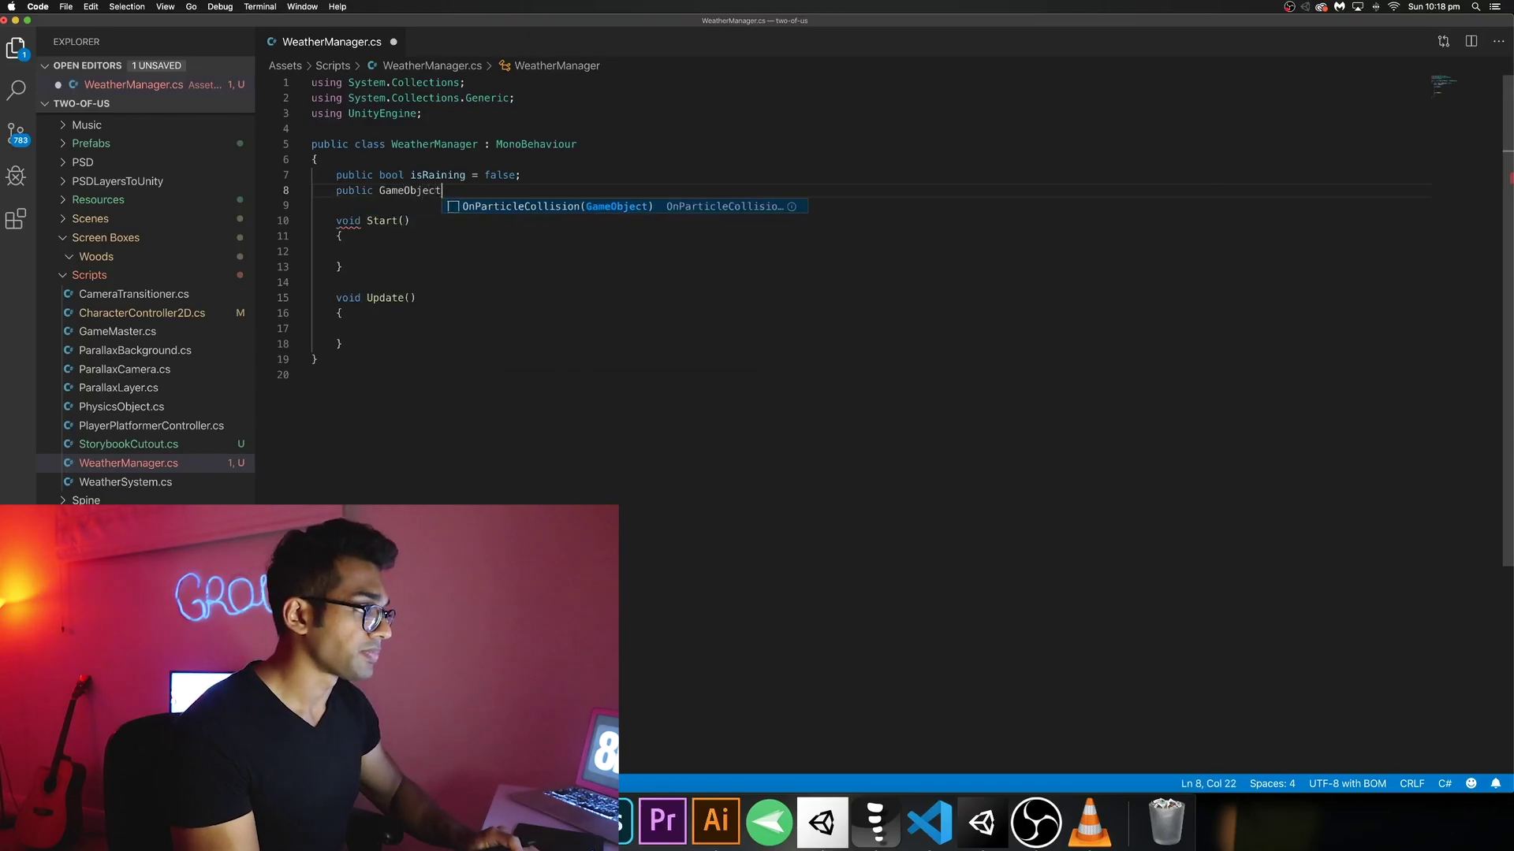
text( rain)
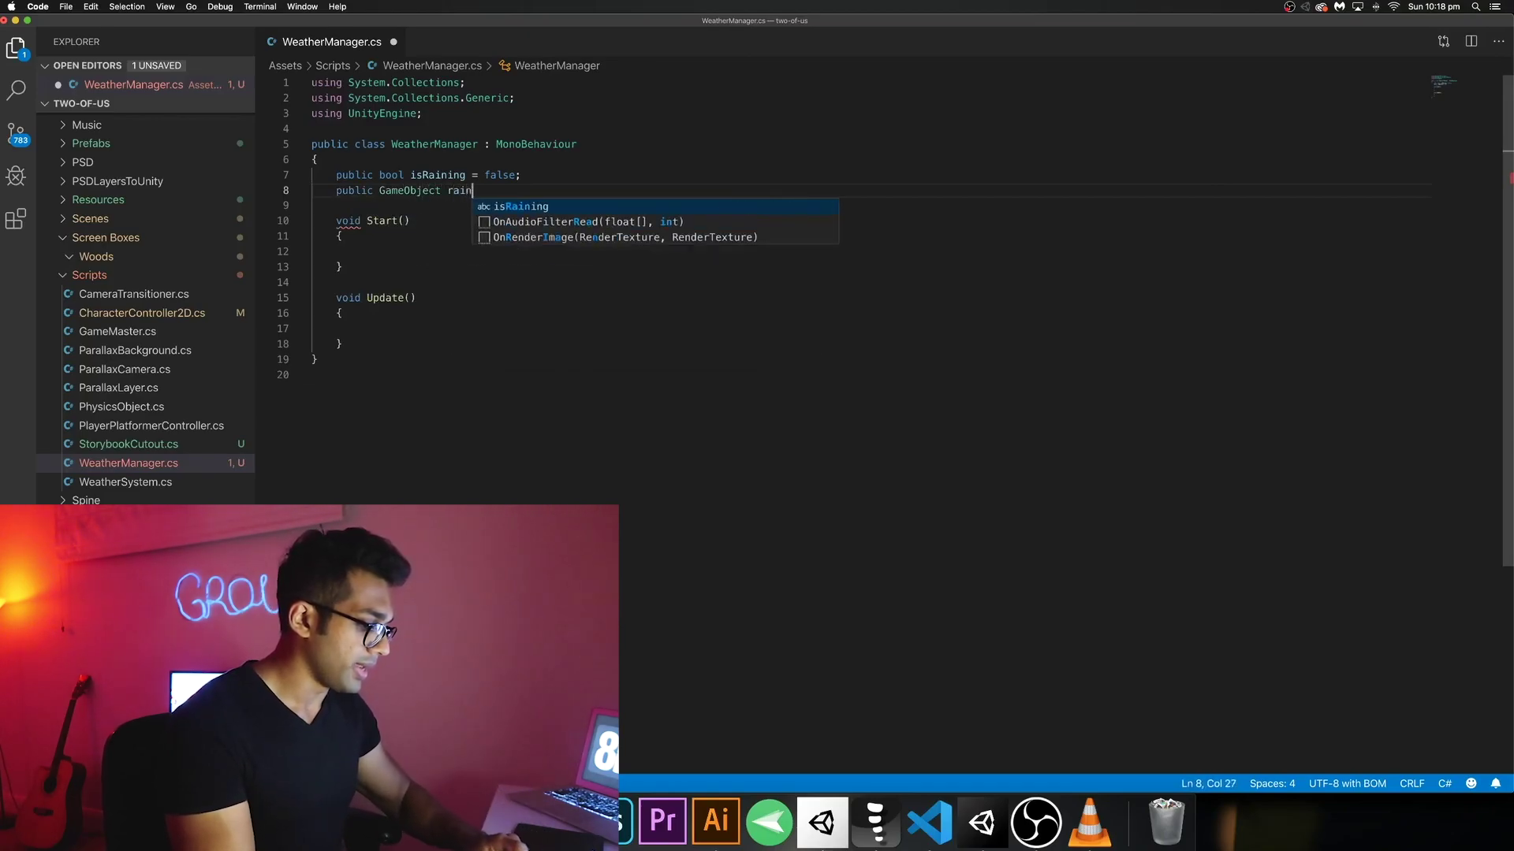
text(System;)
double_click(486, 191)
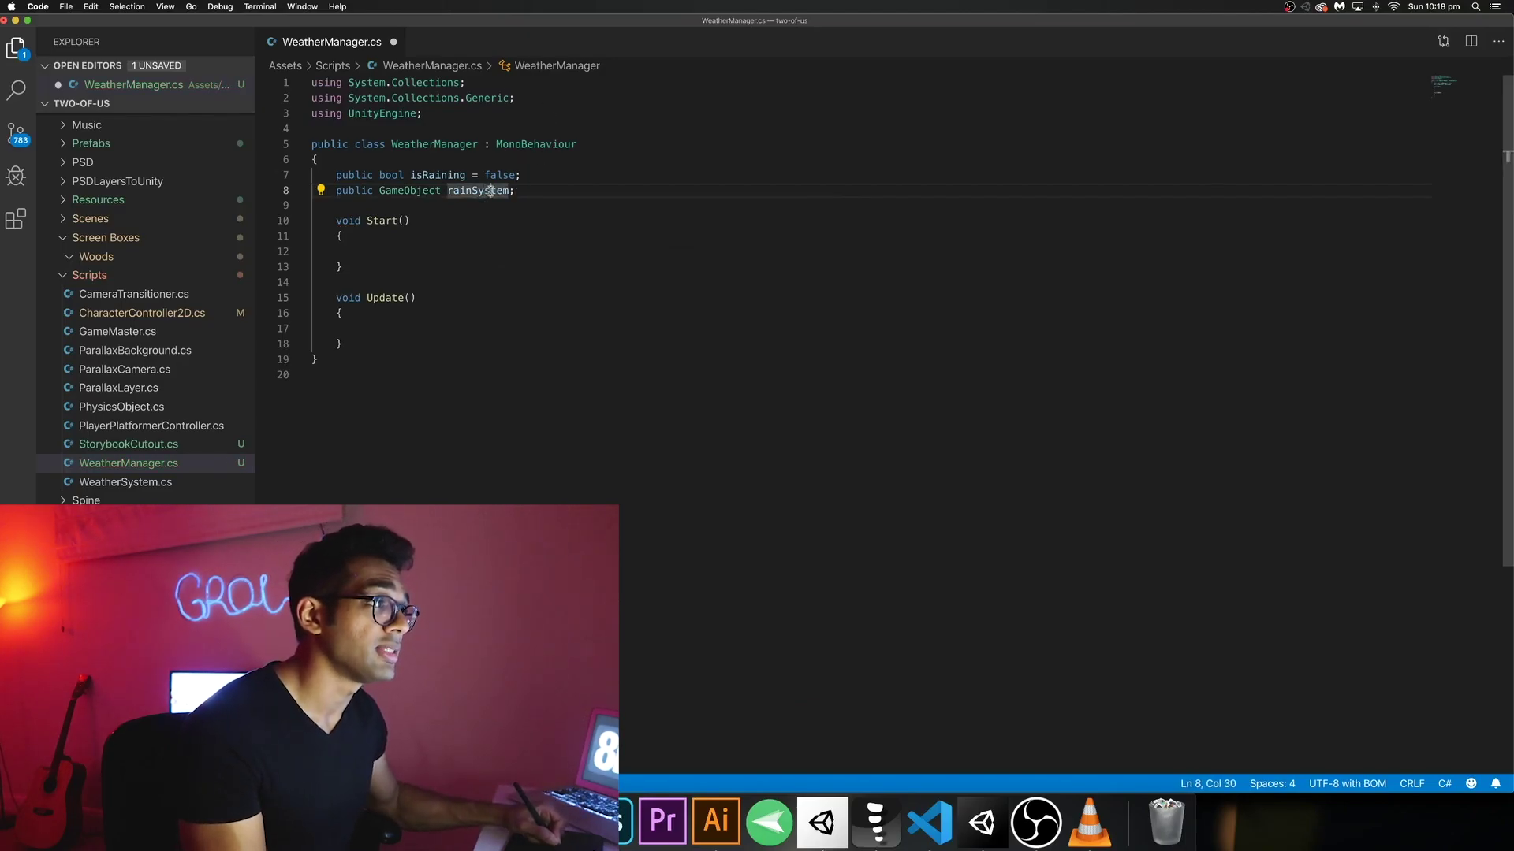
triple_click(489, 191)
double_click(494, 191)
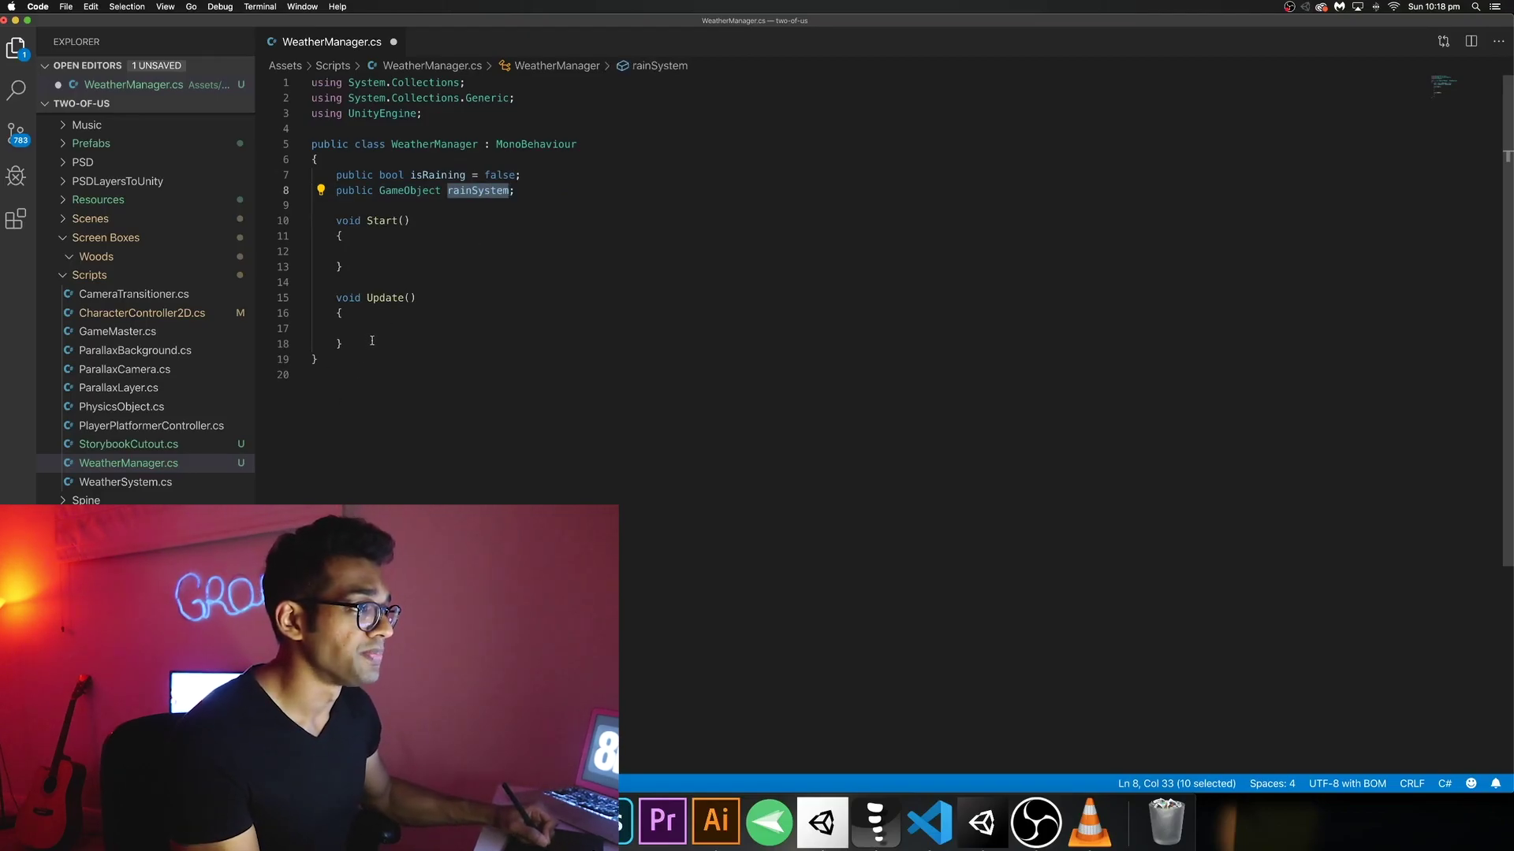
Add an if(isRaining) block inside Start that calls rainSystem.SetActive(true);.
click(400, 251)
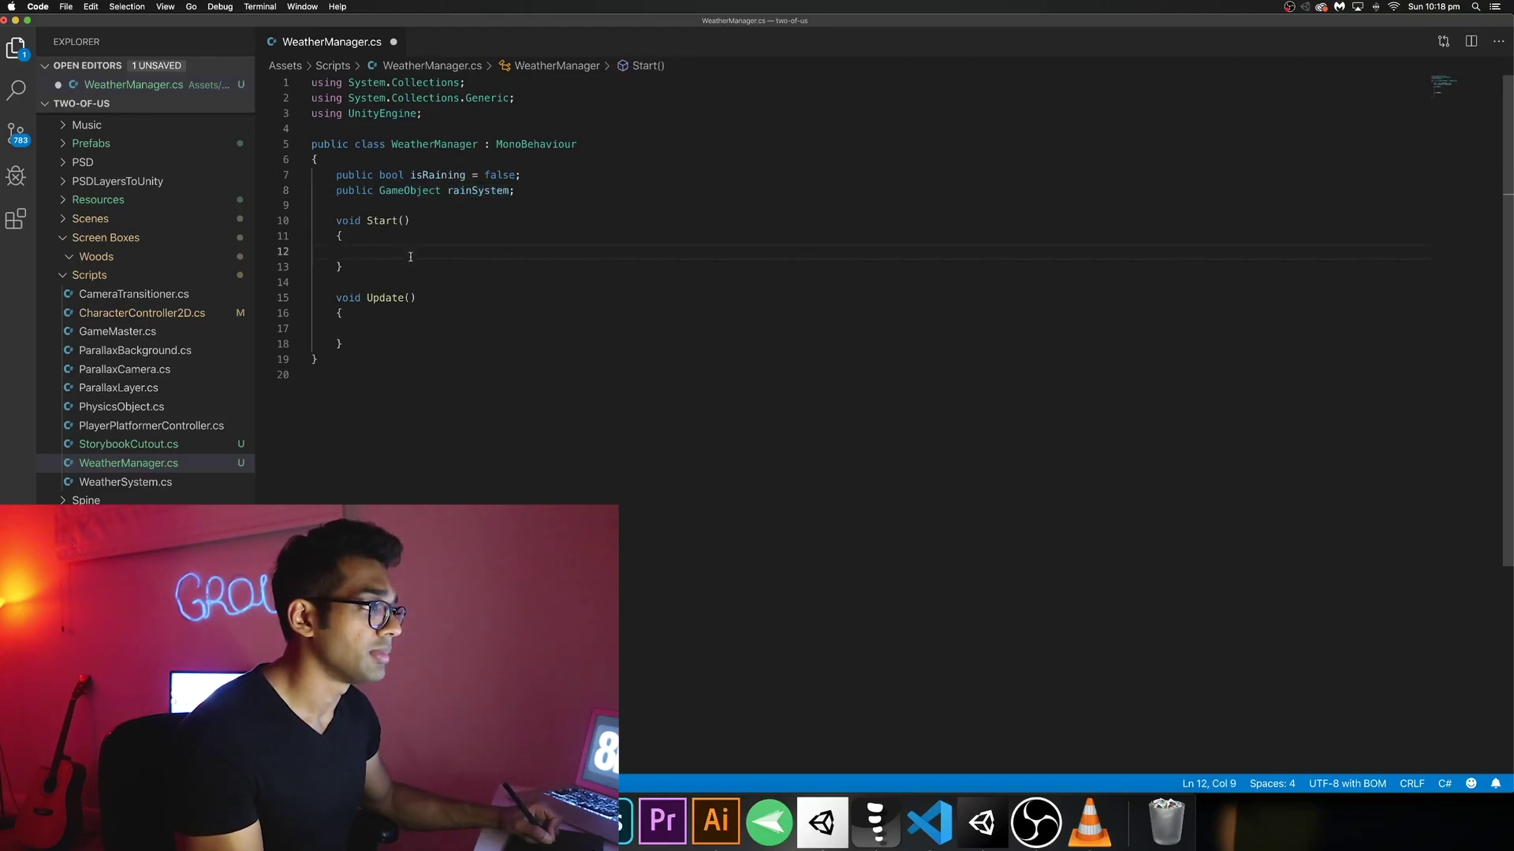
text(if()
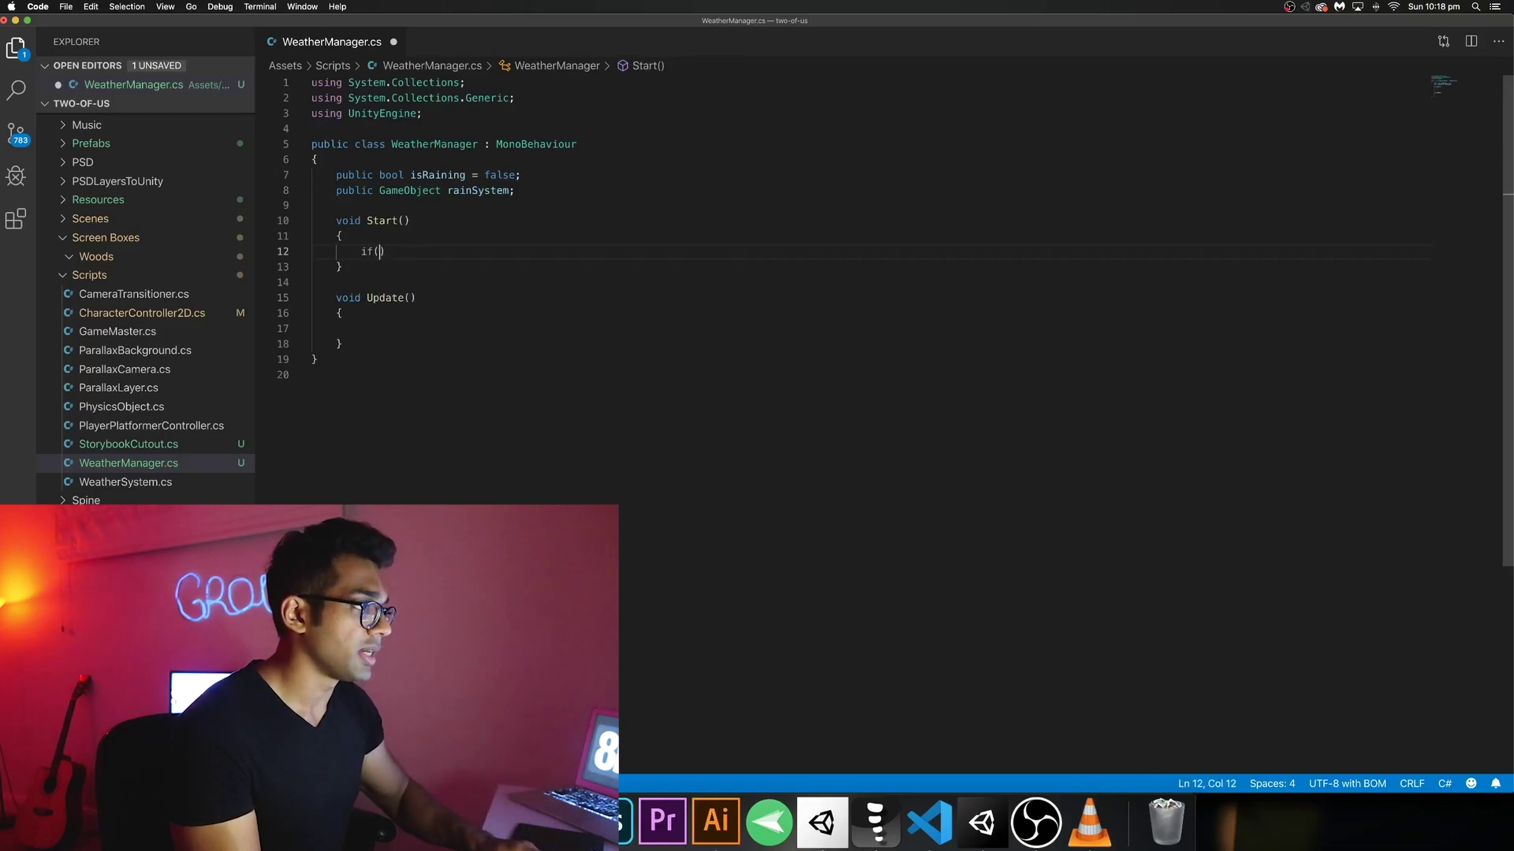
text(isRaining))
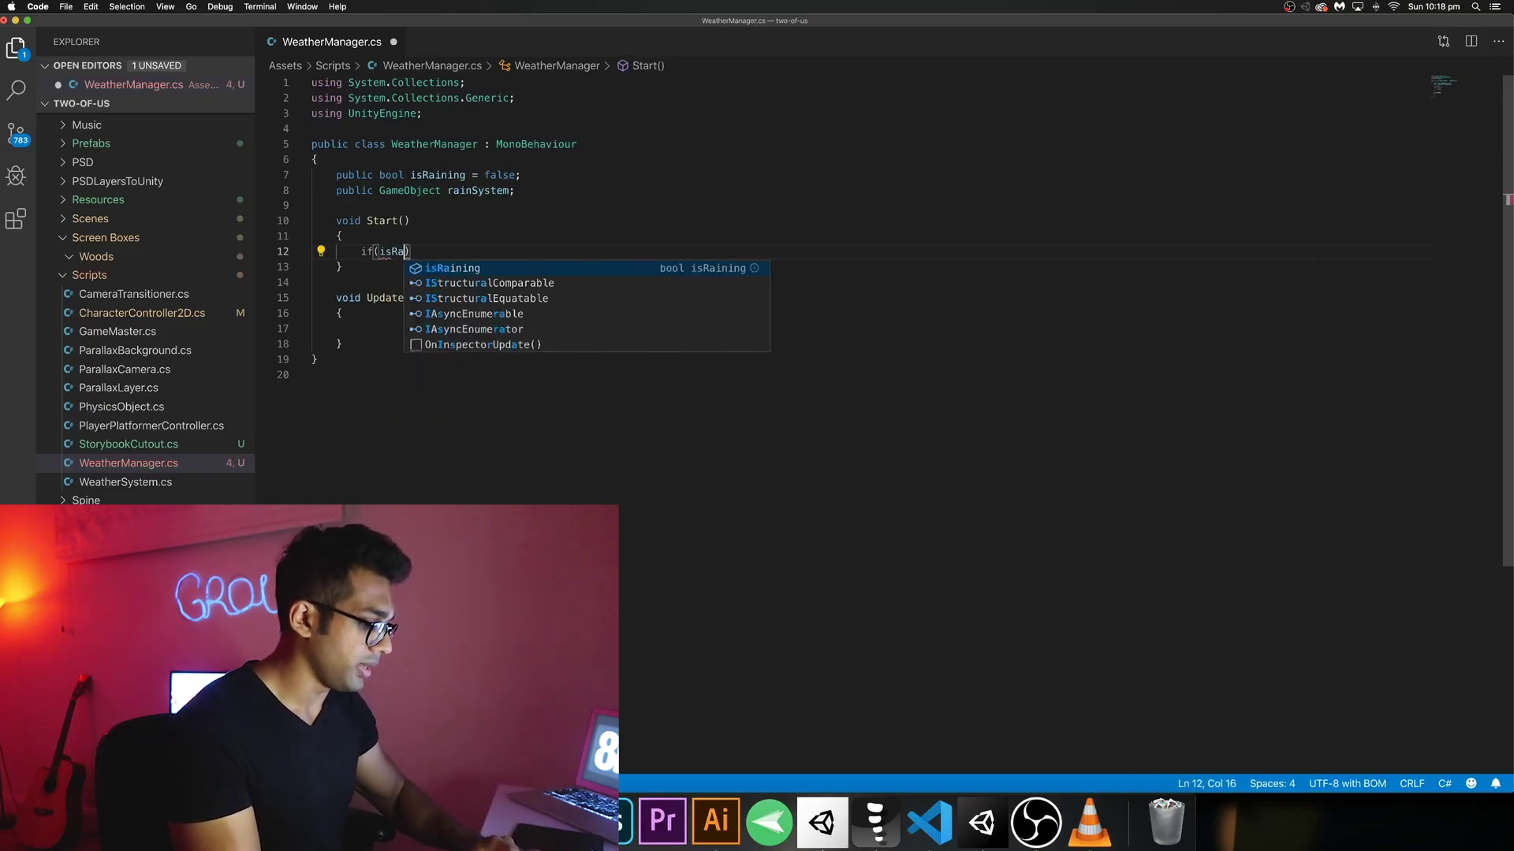
text( {)
key(Return)
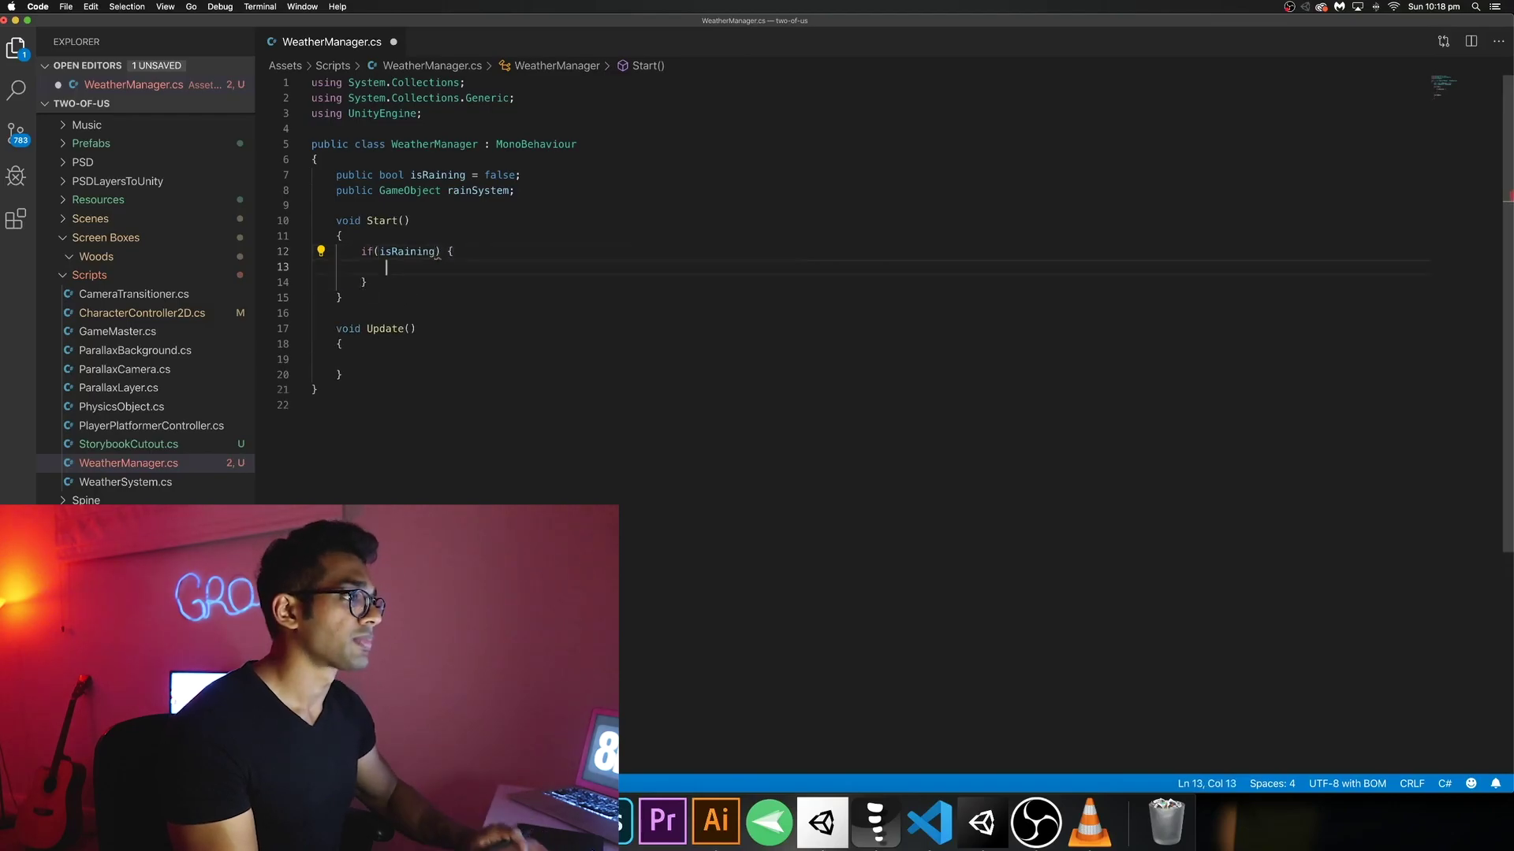
text(rainSystem.S)
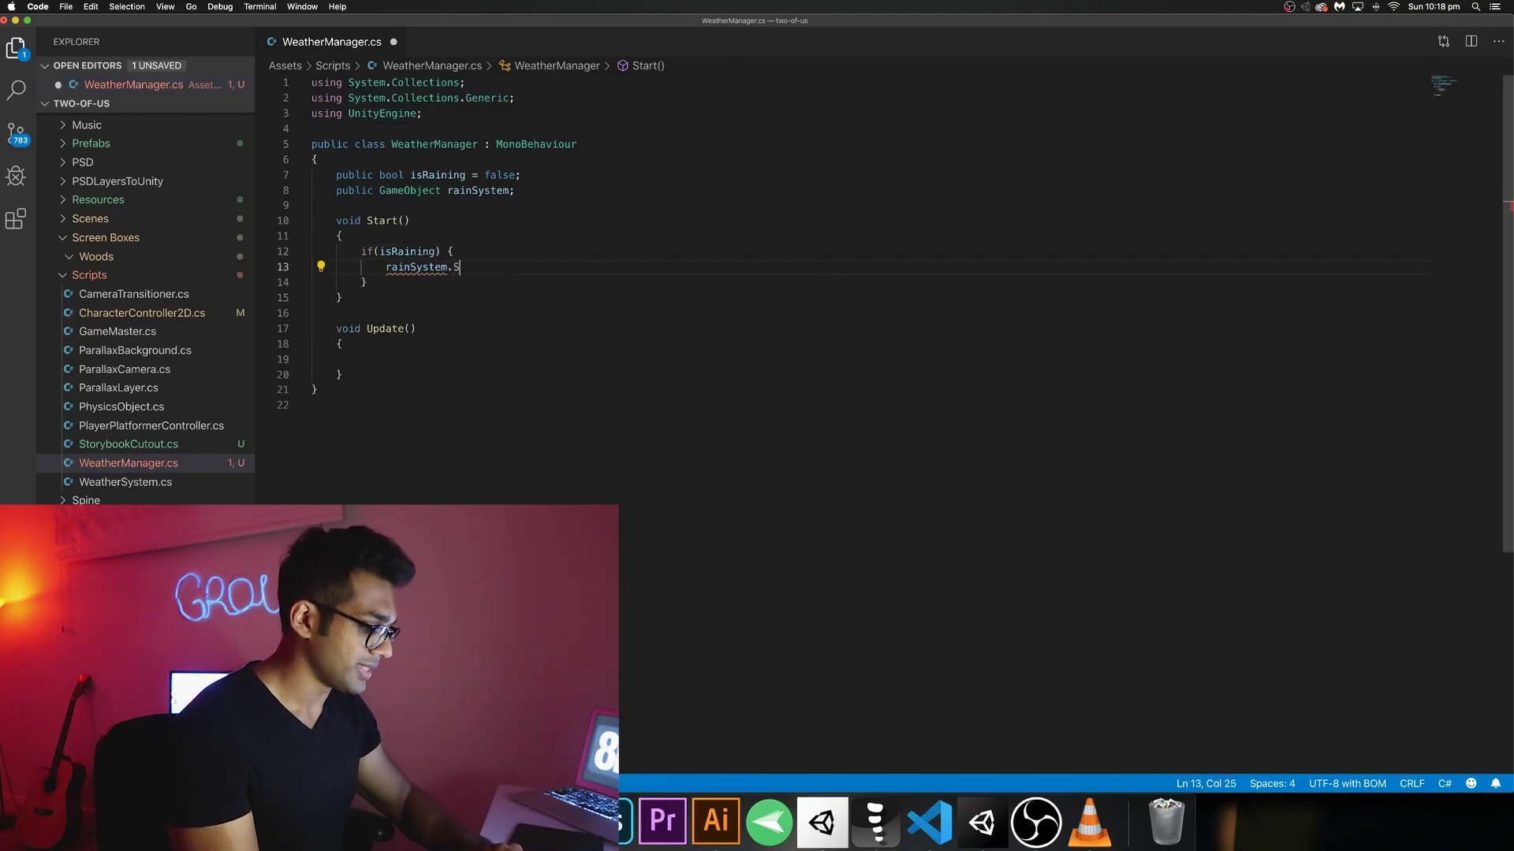
text(etActiv)
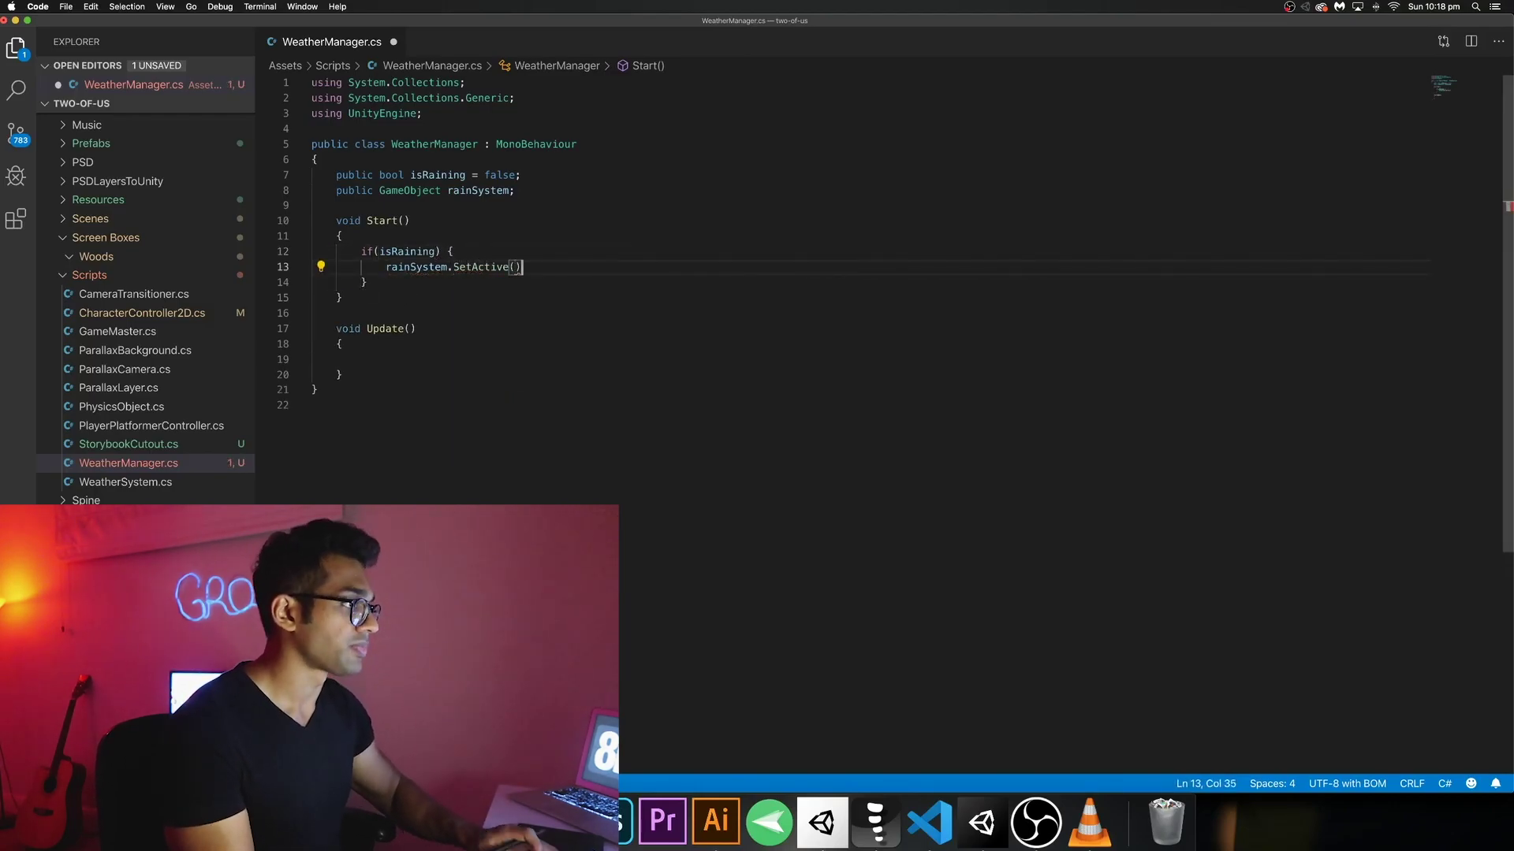
text(e(true);)
key(Left)
key(Left)
text(true)
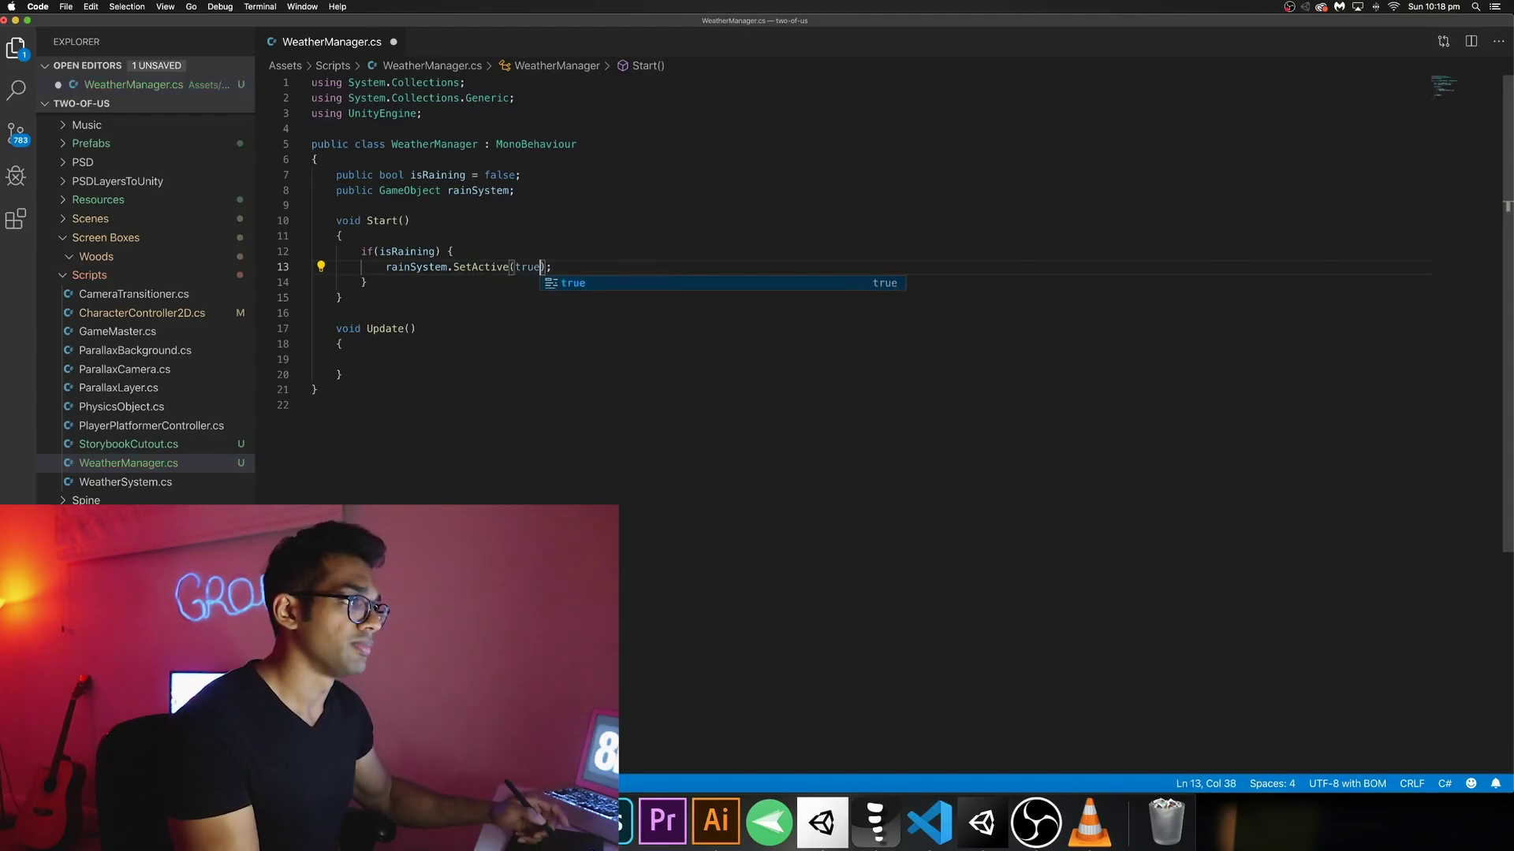
Add an else block after the isRaining check that calls rainSystem.SetActive(false); and save the script.
click(382, 280)
key(Return)
text(else {)
key(Return)
text(rainSystem)
text(.S)
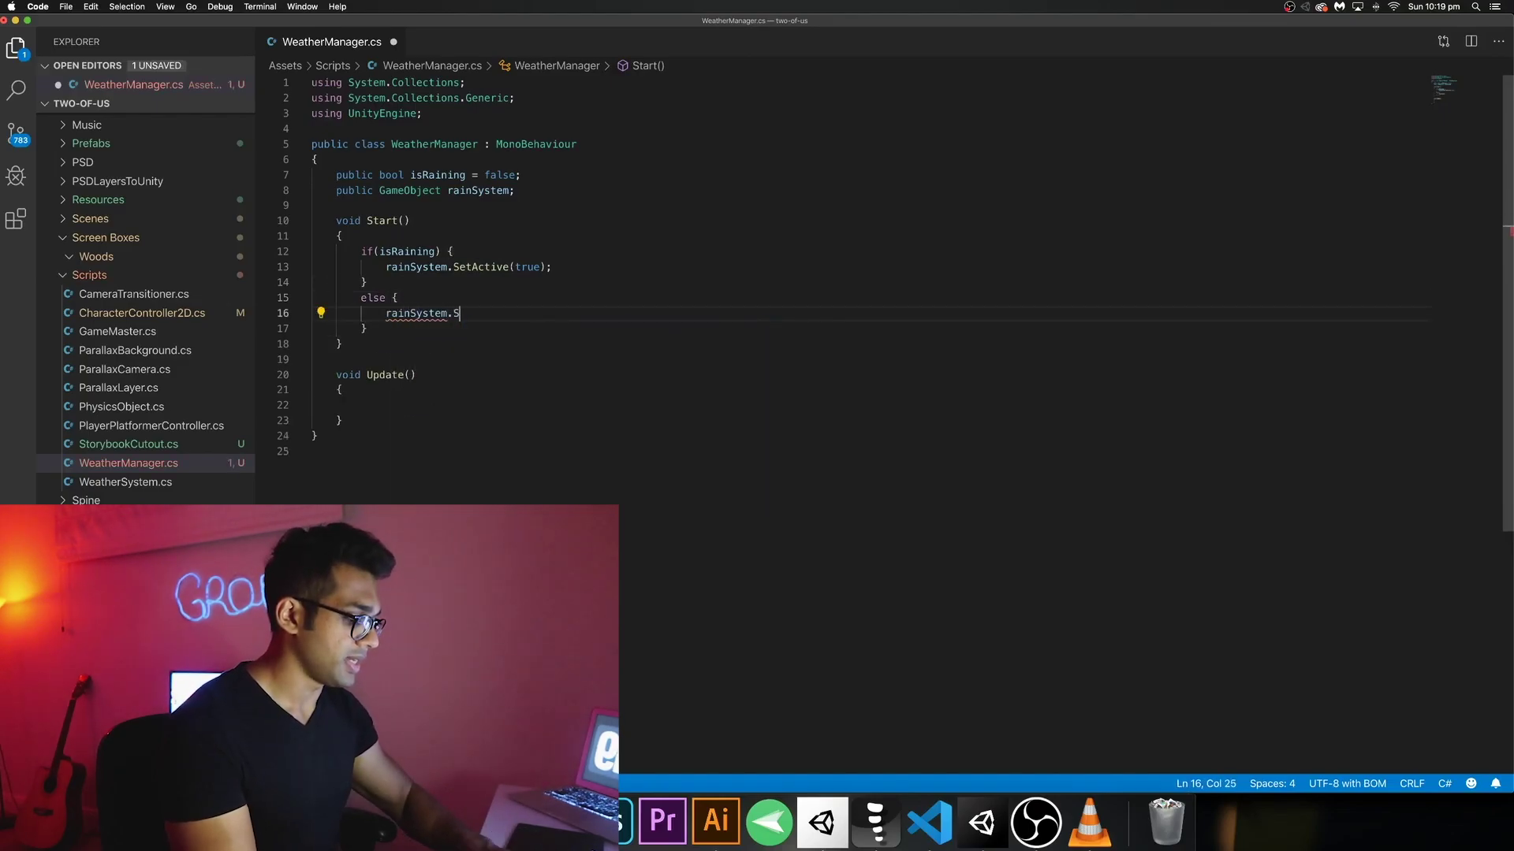
text(etActive(false);)
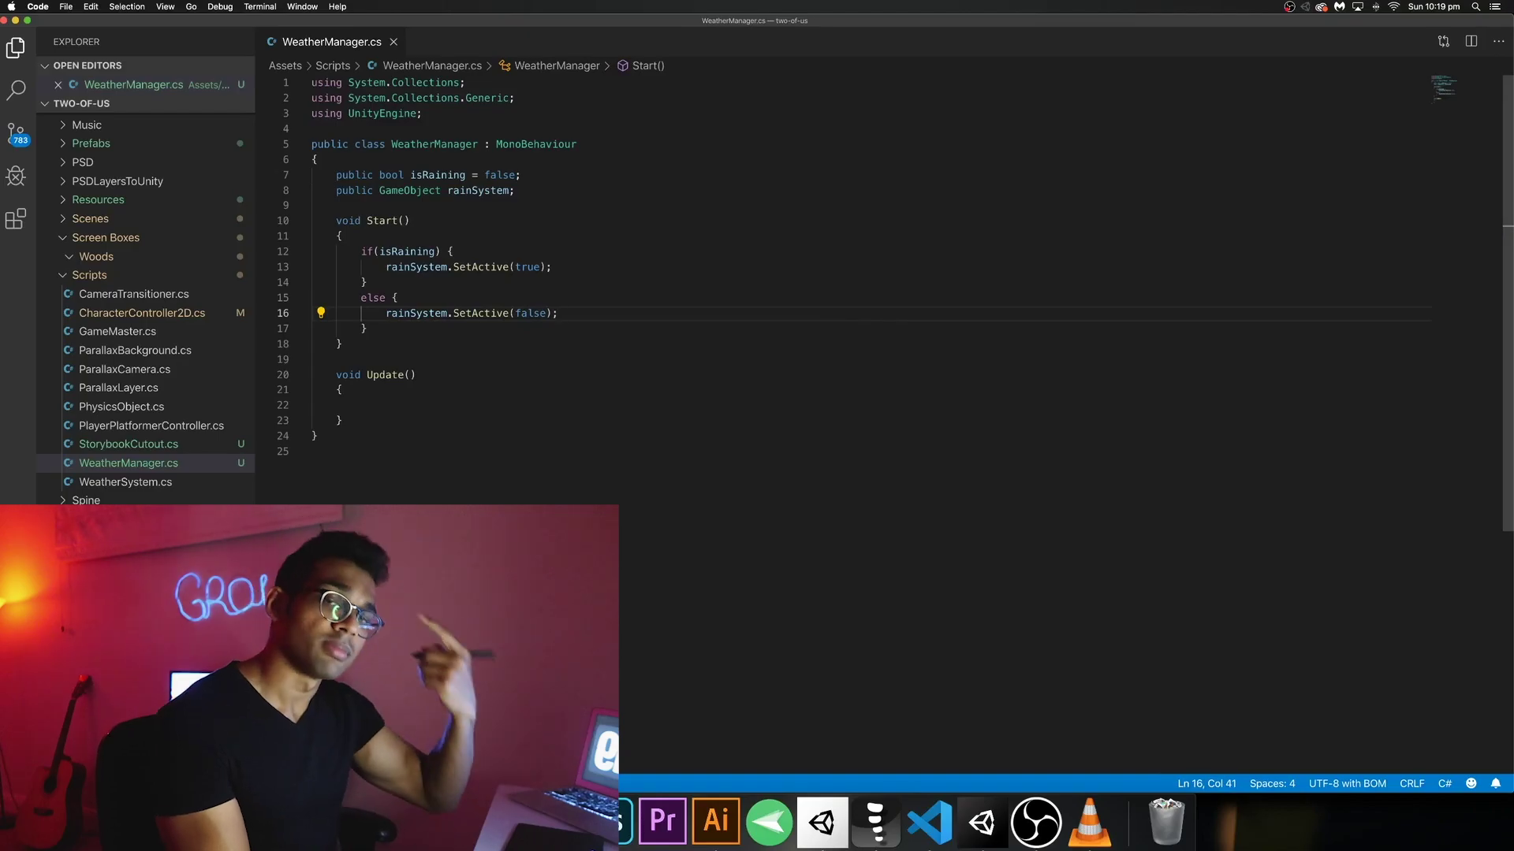
Switch to Unity and, in the Scene view, assign the active Rain child object to the Weather System's Rain System reference.
key(super+Tab)
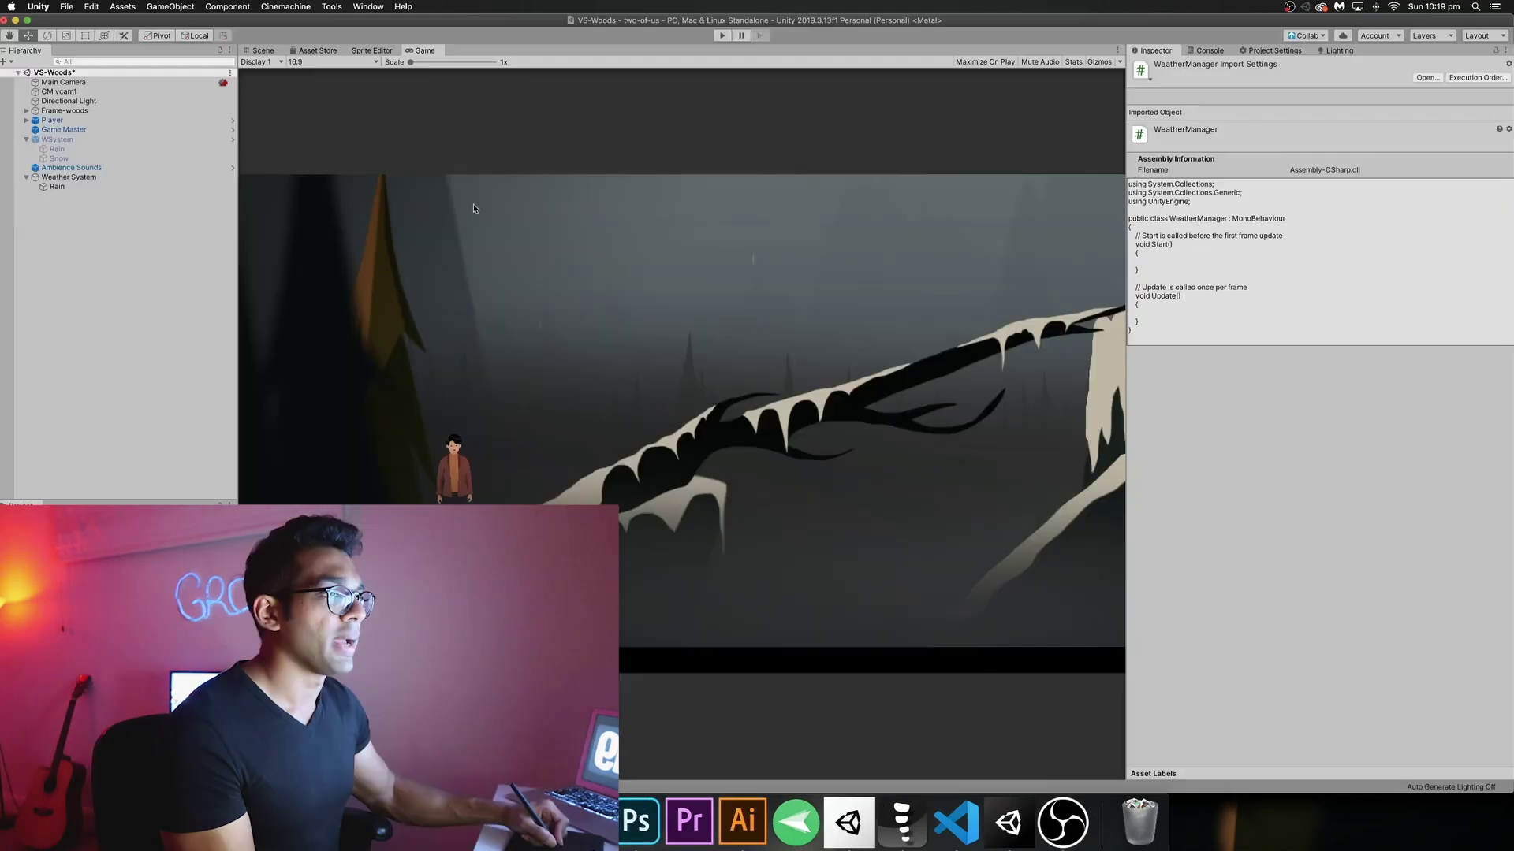
click(267, 50)
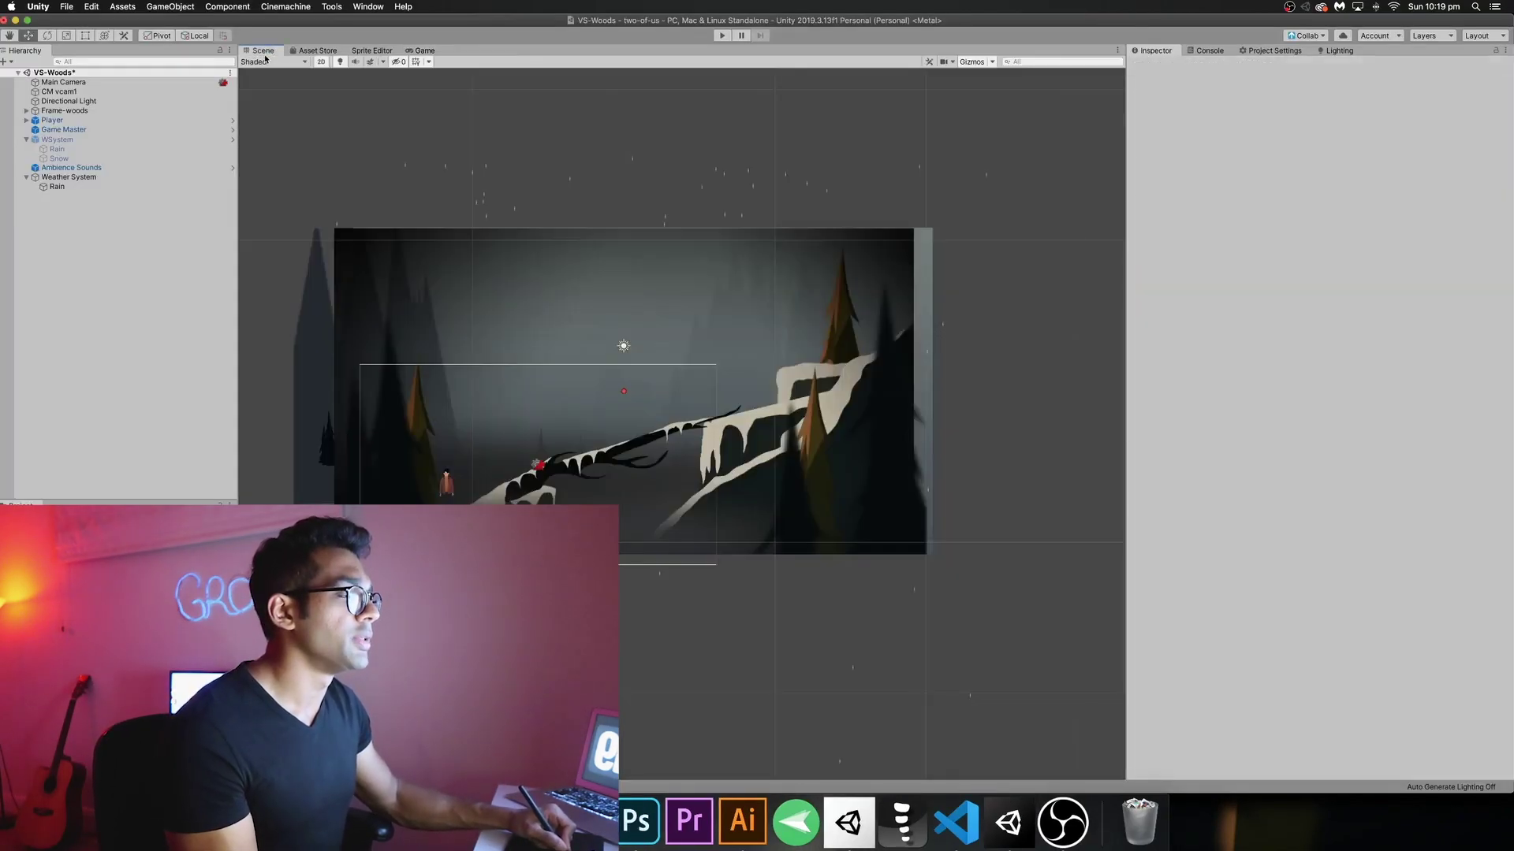
click(71, 178)
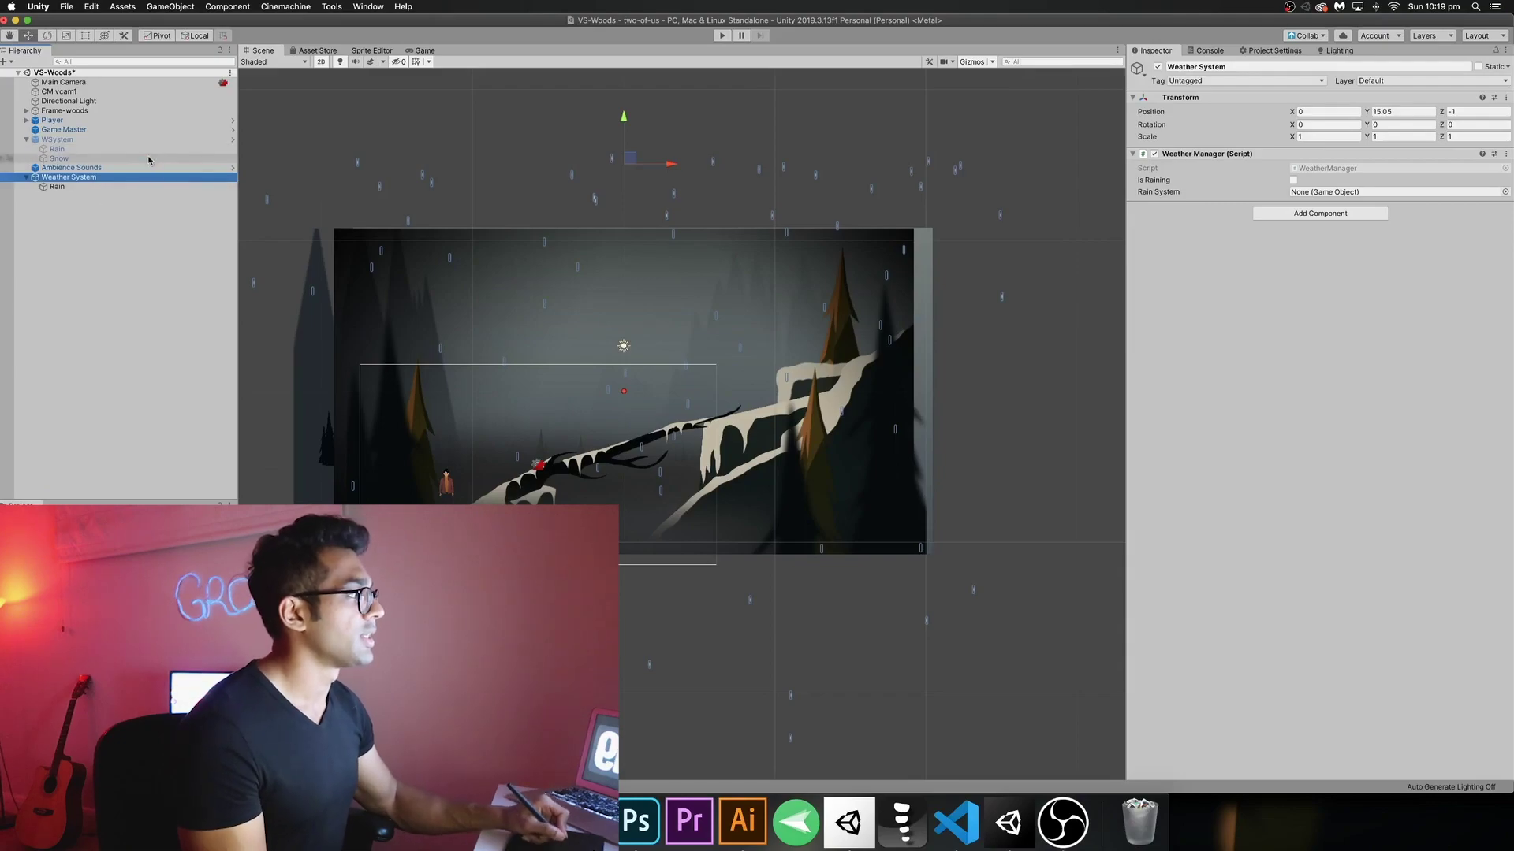
drag(53, 187, 1360, 194)
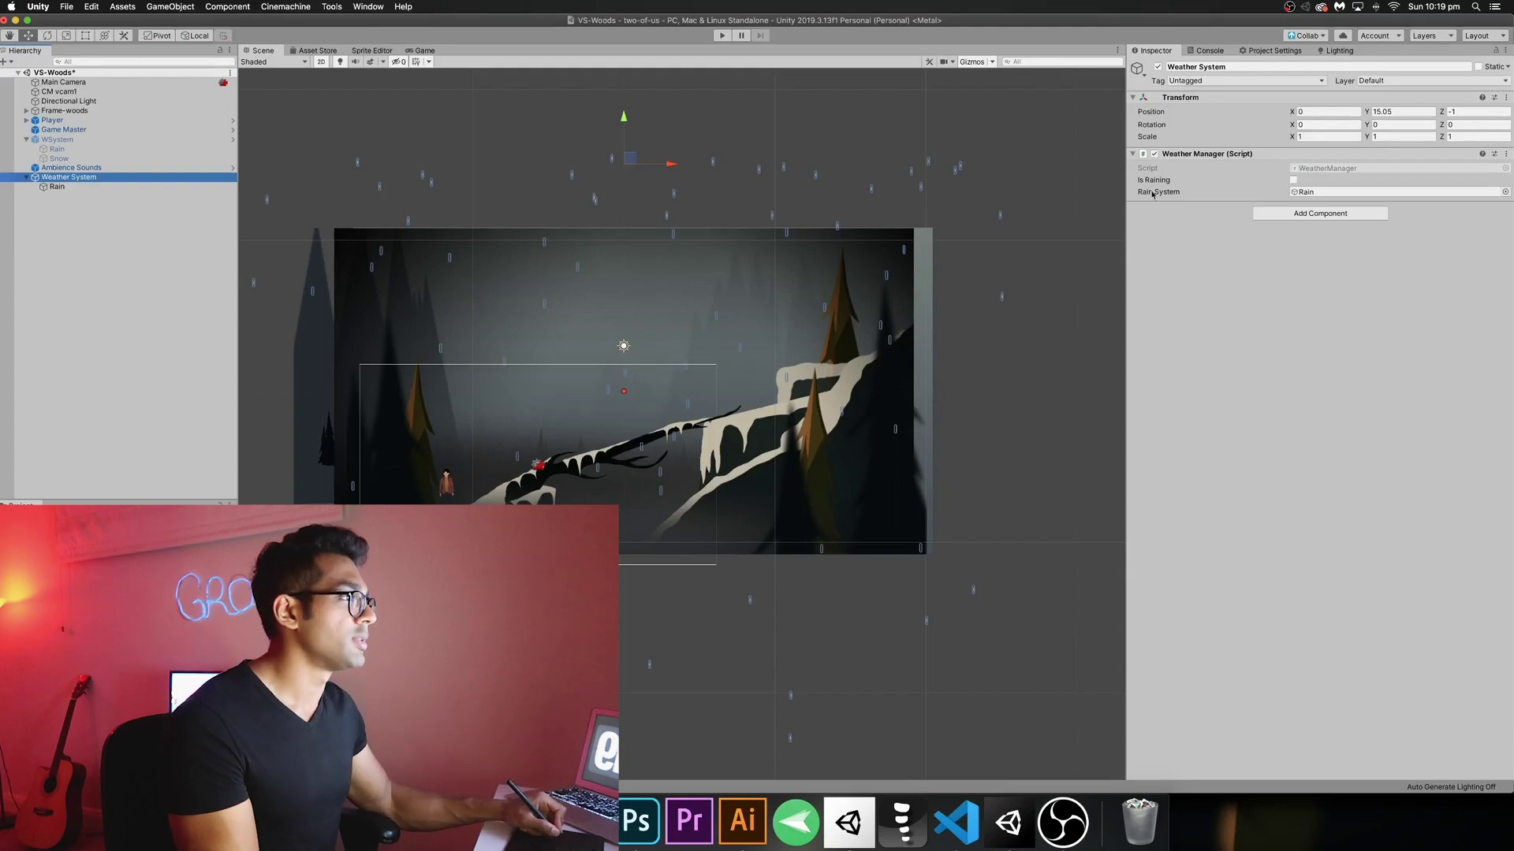
Play-test the scene with Is Raining off, enable Is Raining on the Weather System, and play-test it again.
click(724, 36)
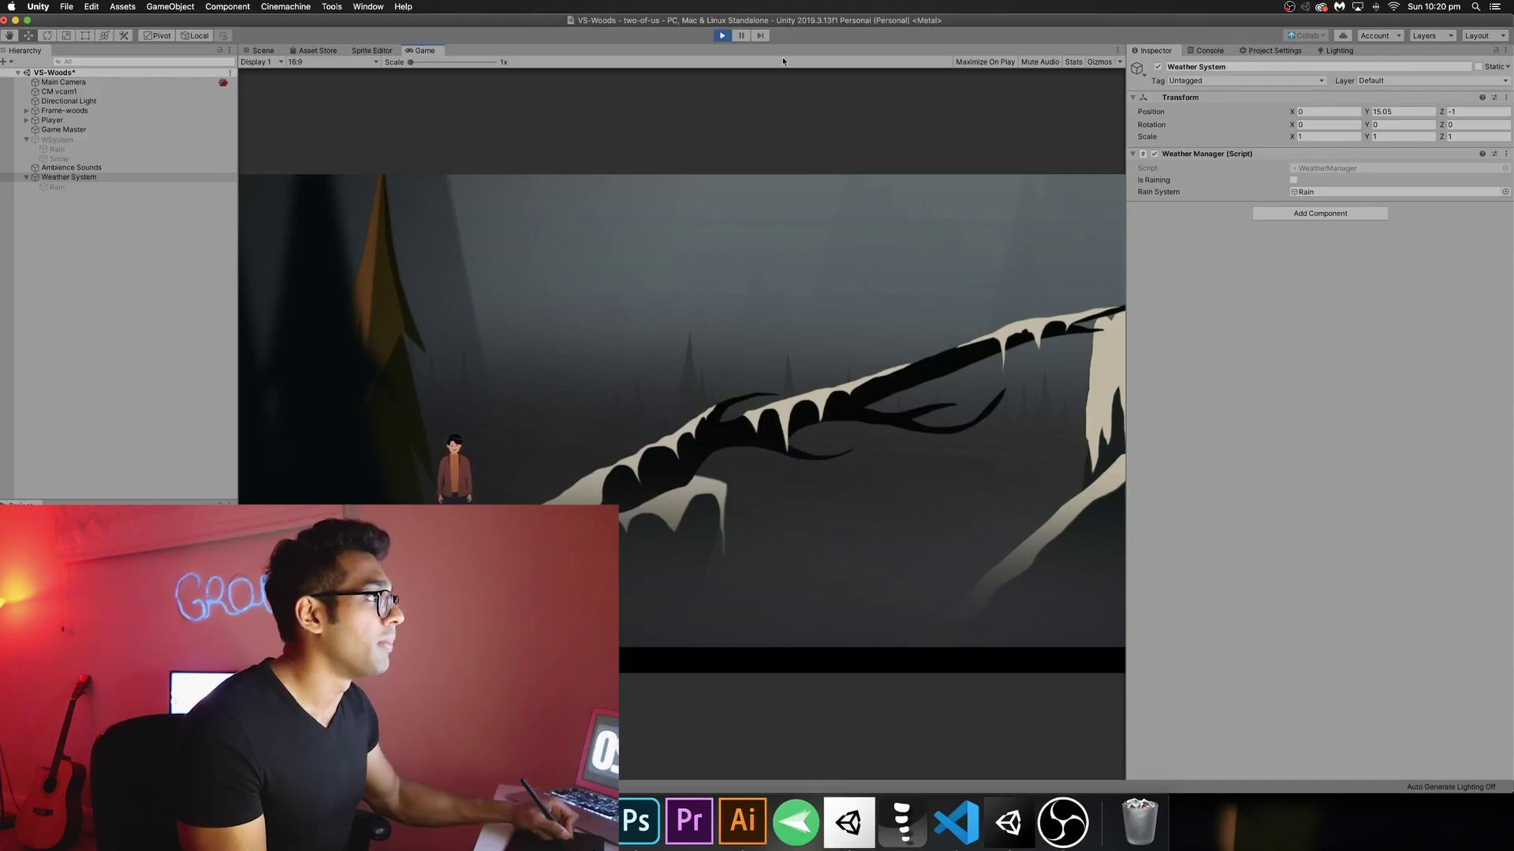
click(719, 34)
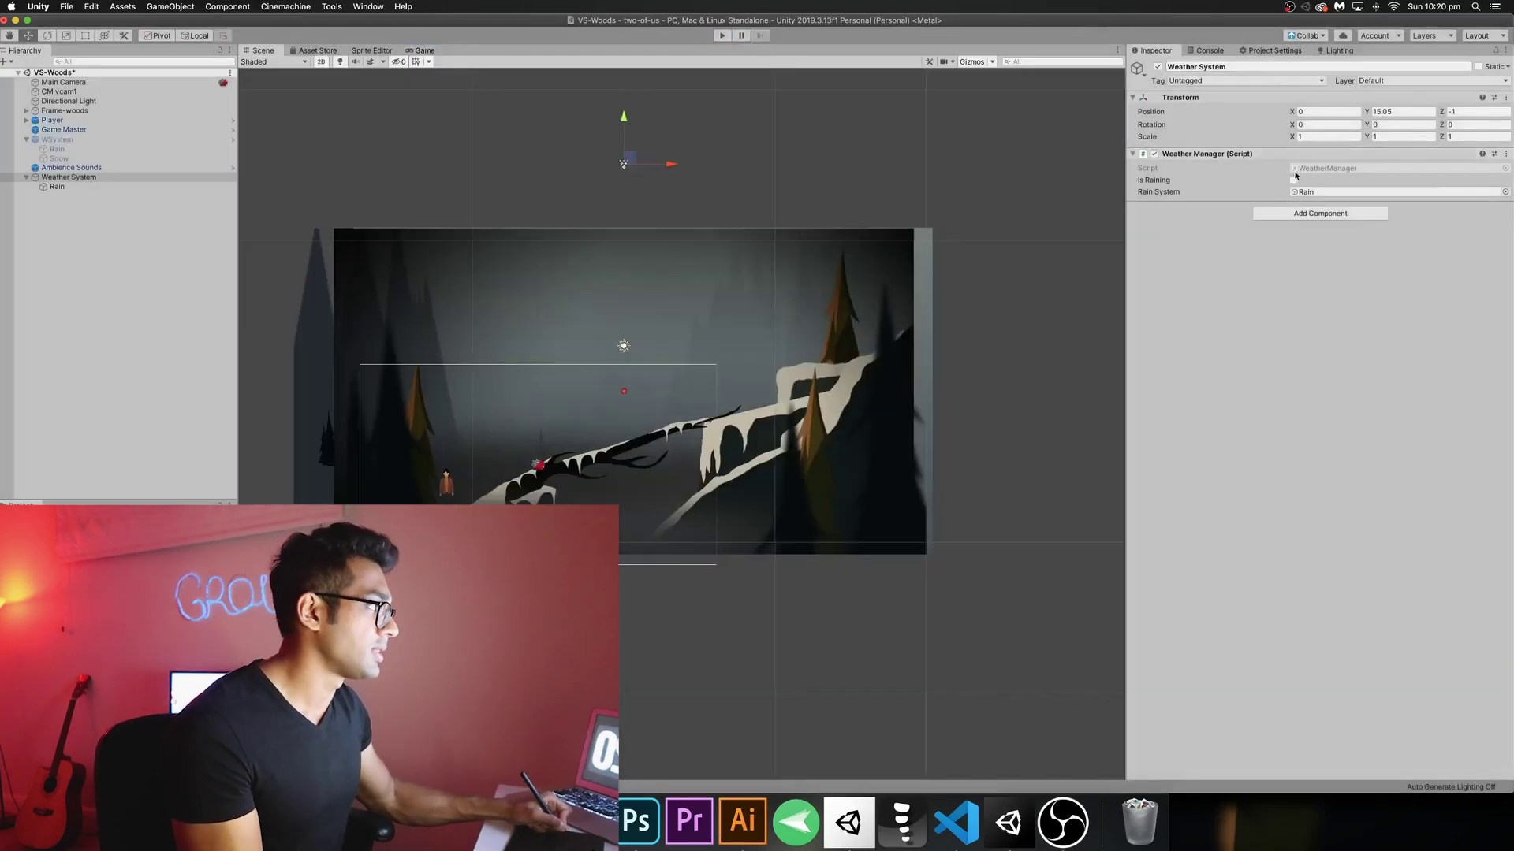
click(721, 35)
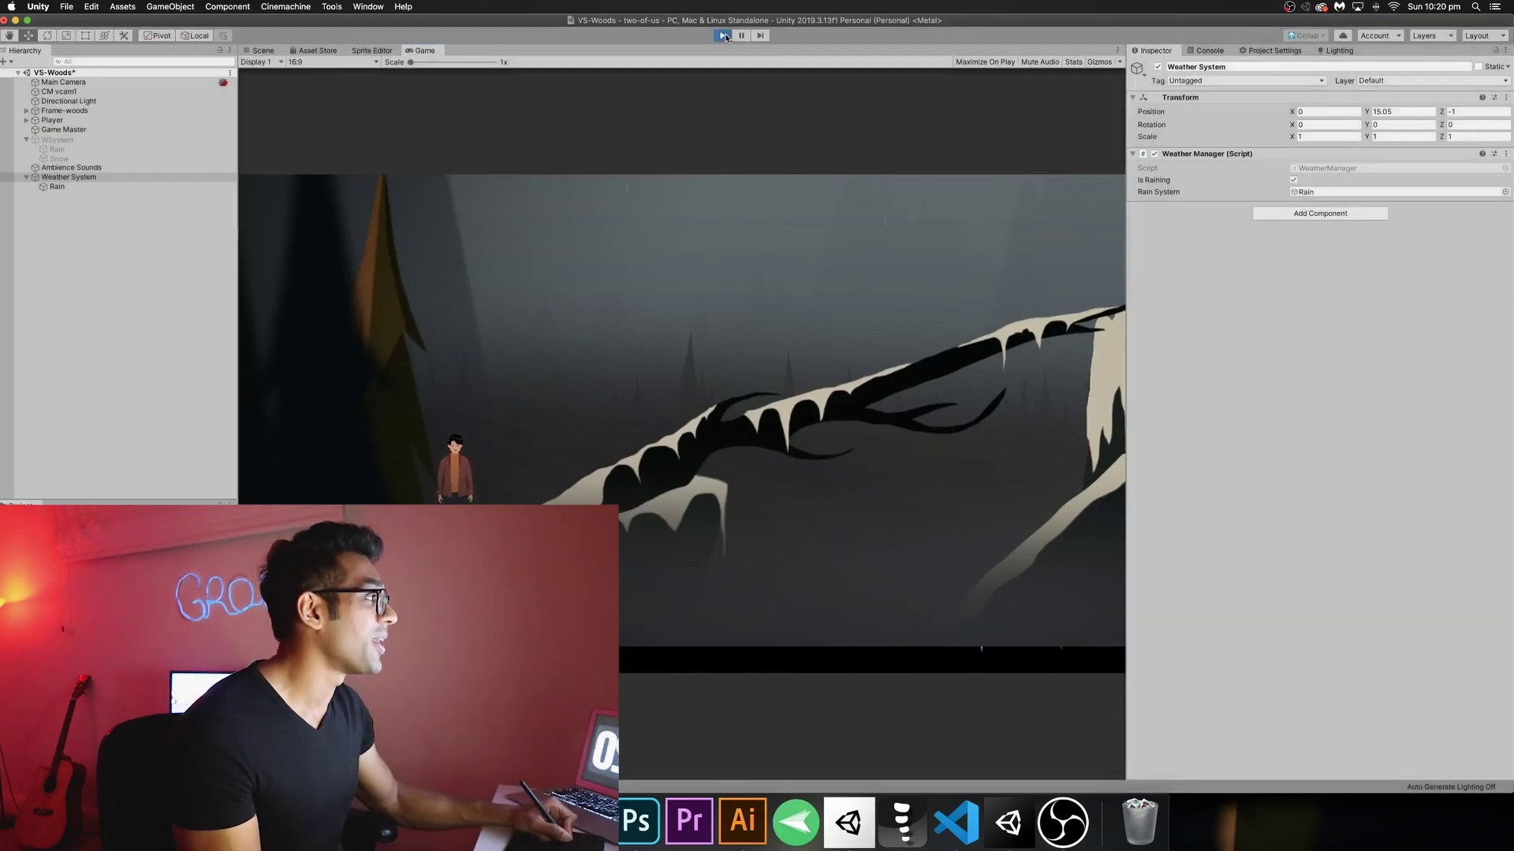
click(724, 36)
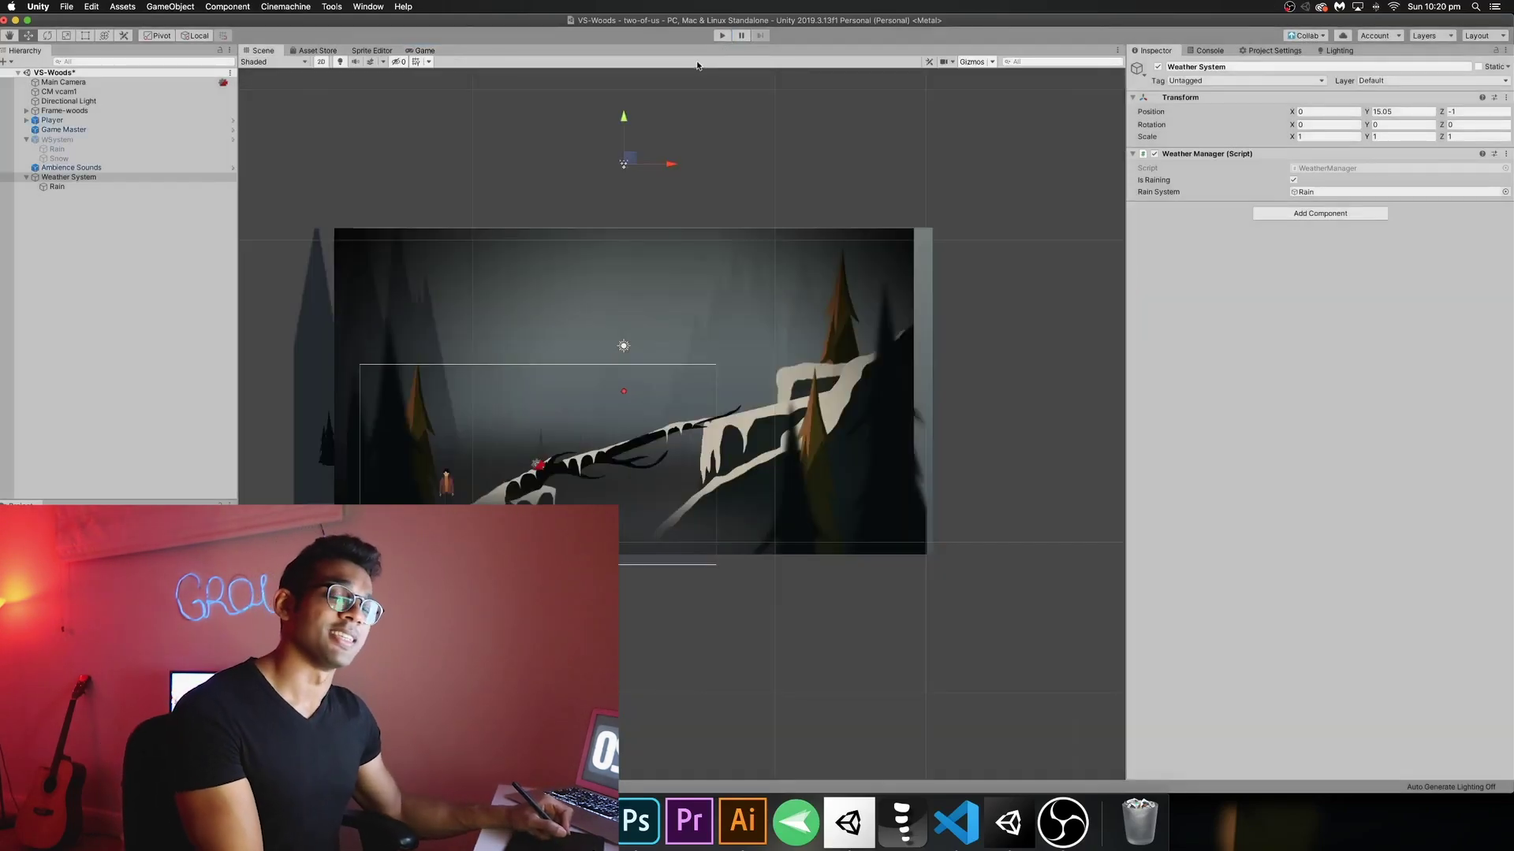